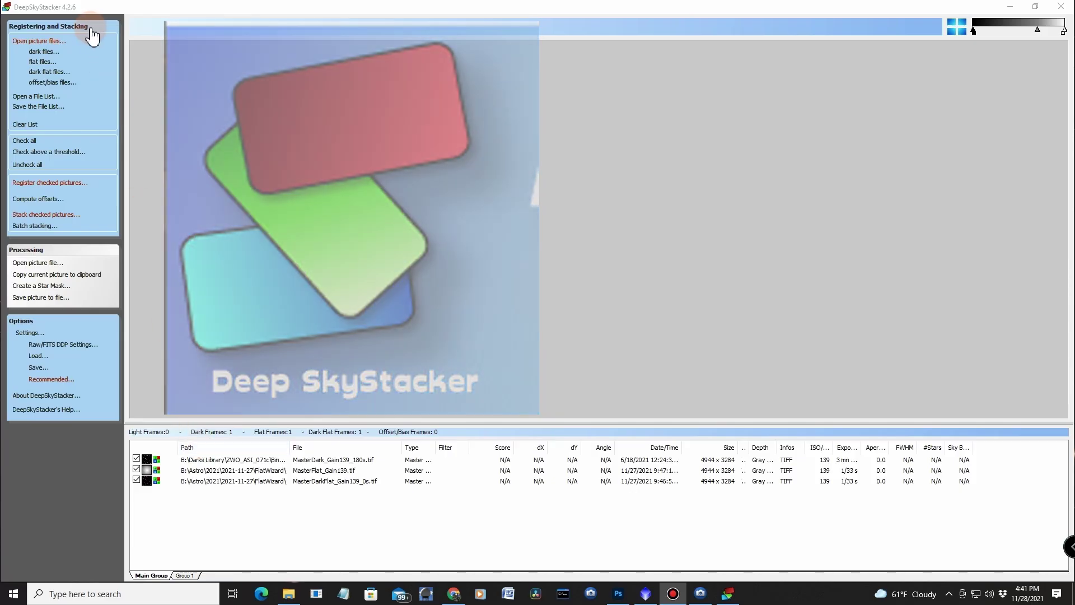
# Browse to the Astro > 2021 > 2021-11-27 > Leonard_DSS folder to add picture files.
pyautogui.click(36, 41)
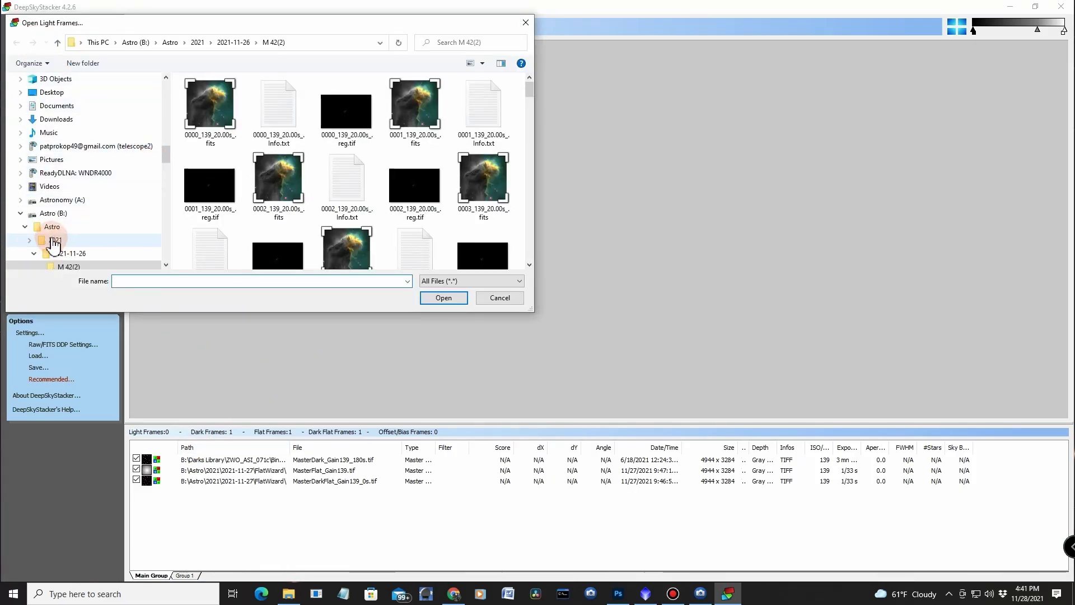
pyautogui.click(54, 241)
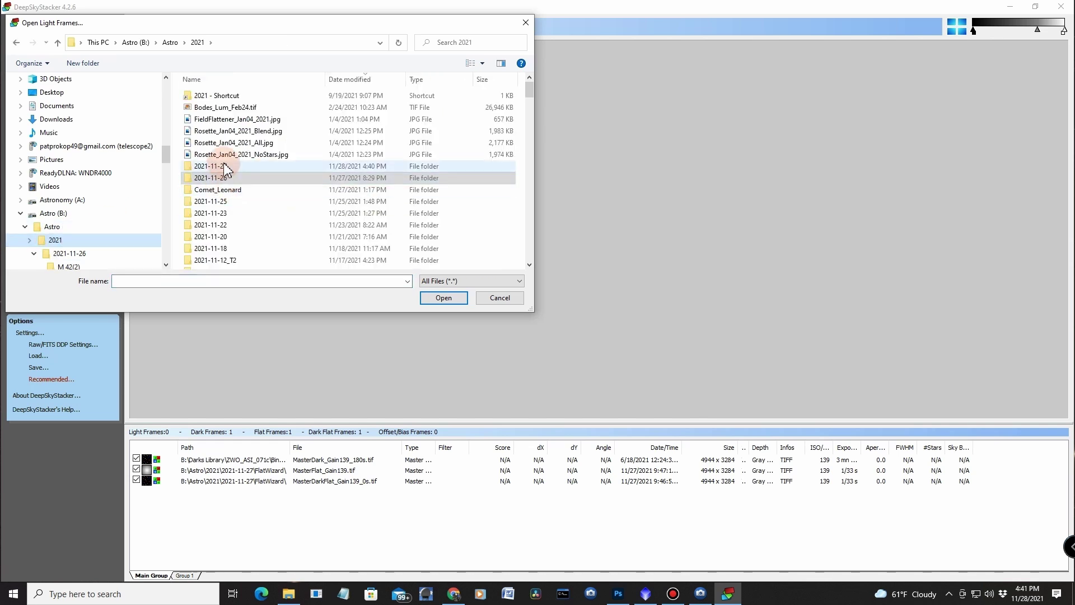
pyautogui.doubleClick(213, 176)
pyautogui.click(213, 172)
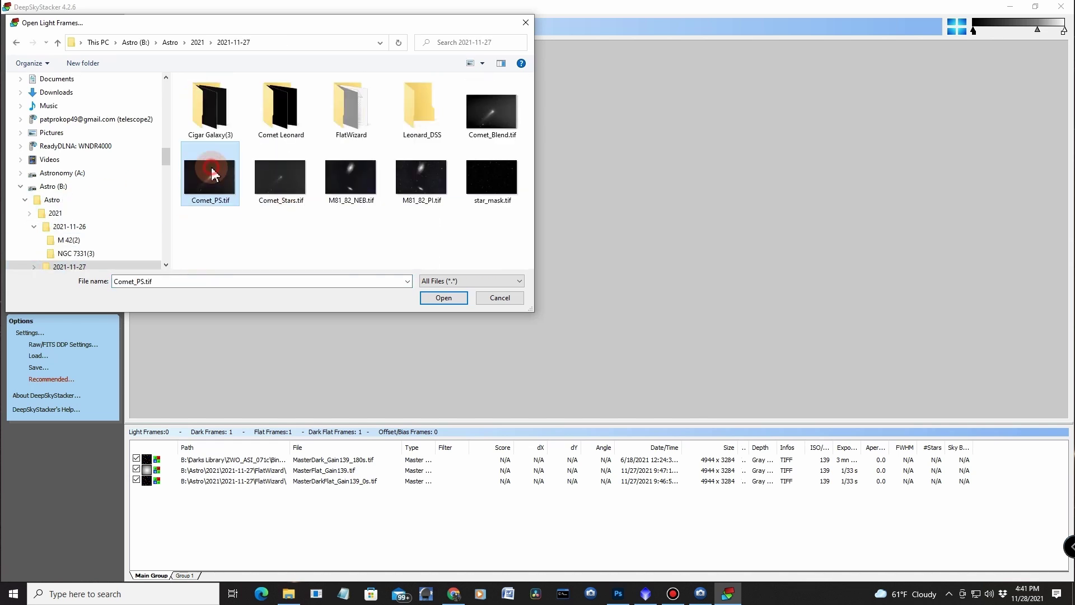
pyautogui.click(412, 108)
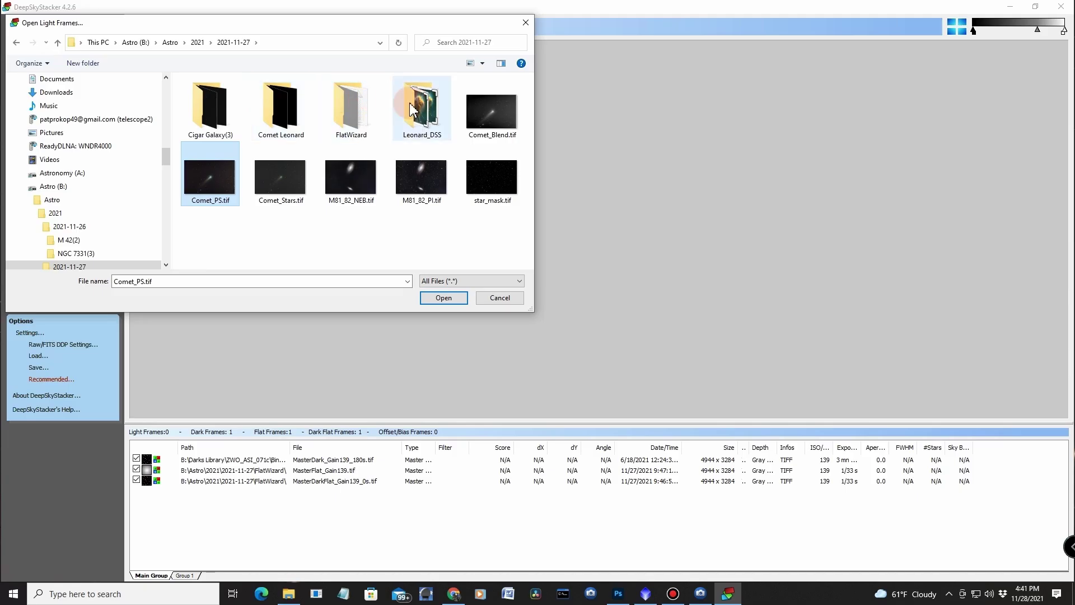
pyautogui.doubleClick(412, 108)
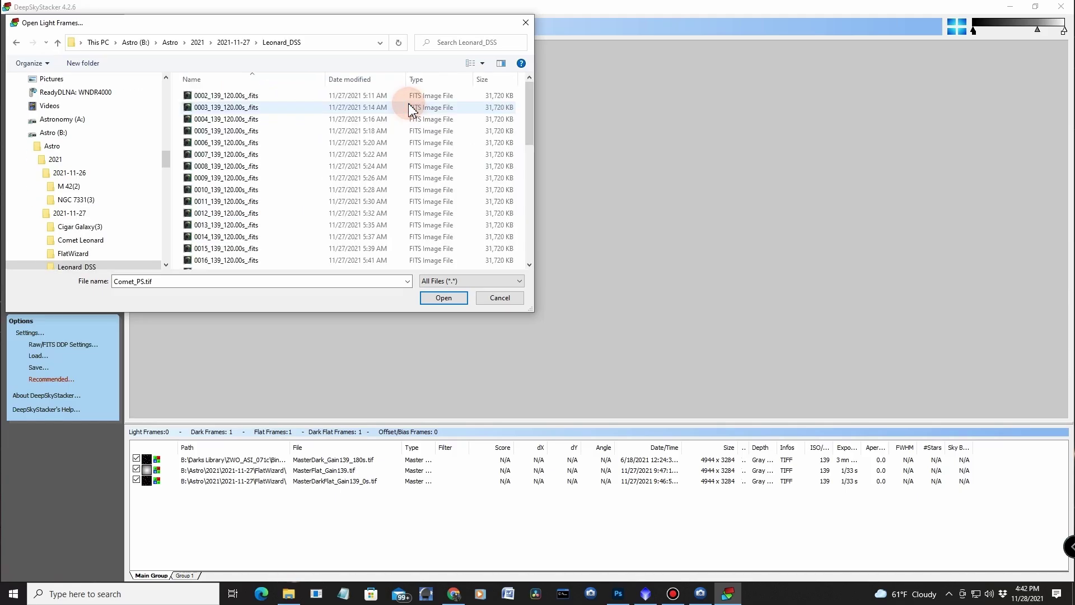
# Select FITS frames 0002 through 0044 and load them as light frames.
pyautogui.click(239, 96)
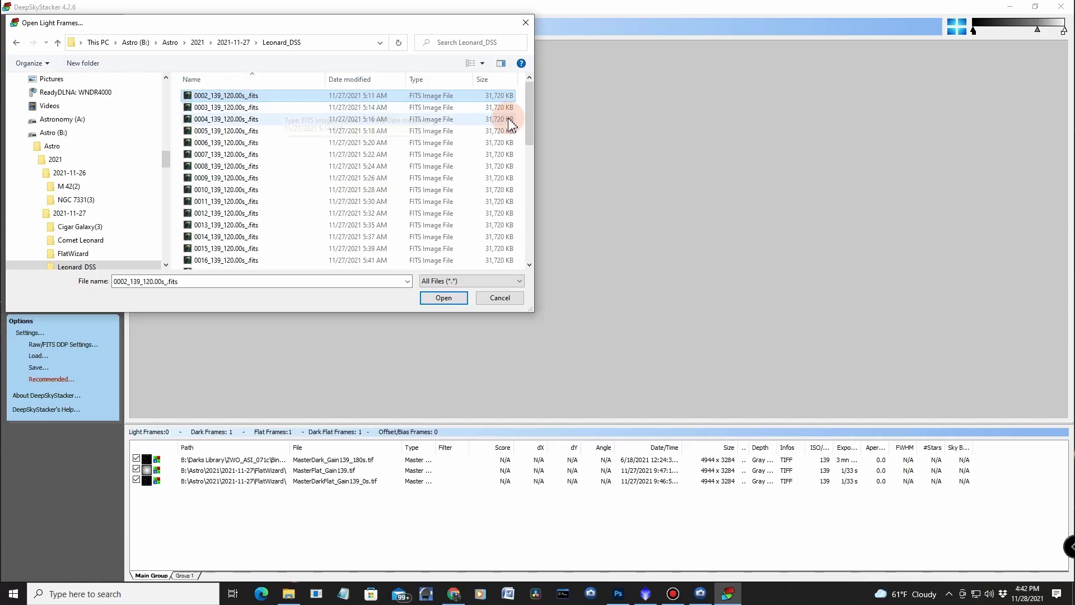
pyautogui.moveTo(526, 112); pyautogui.dragTo(556, 249)
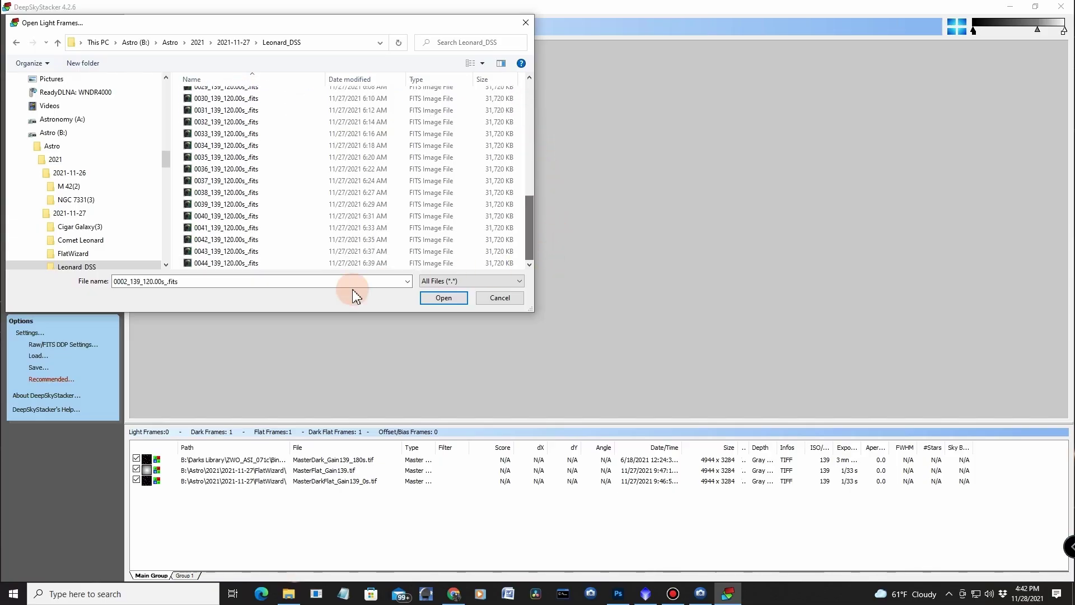
pyautogui.keyDown('shift'); pyautogui.click(207, 262); pyautogui.keyUp('shift')
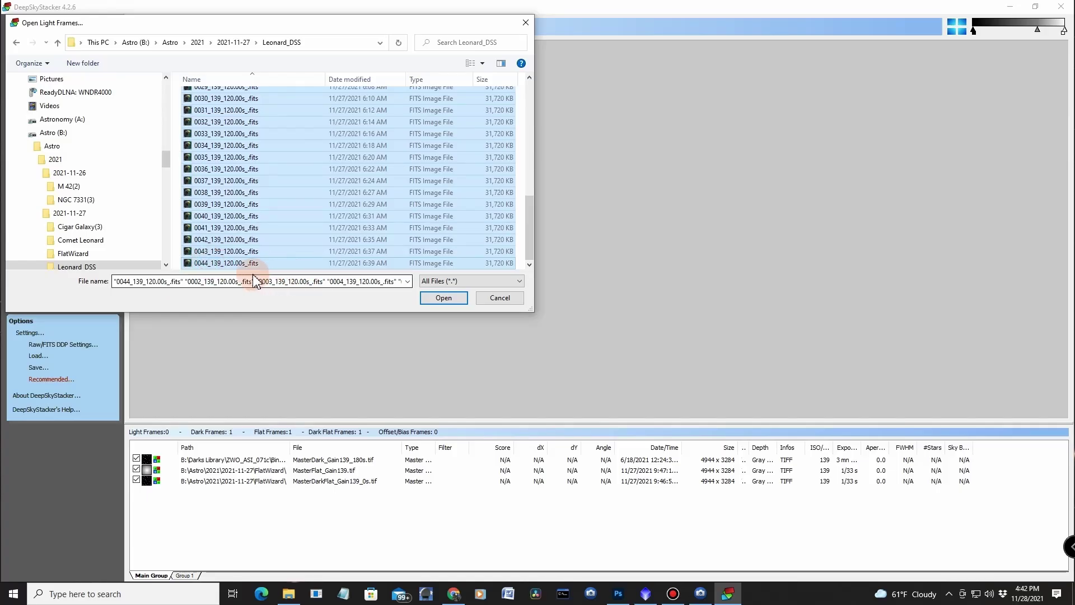
pyautogui.click(440, 297)
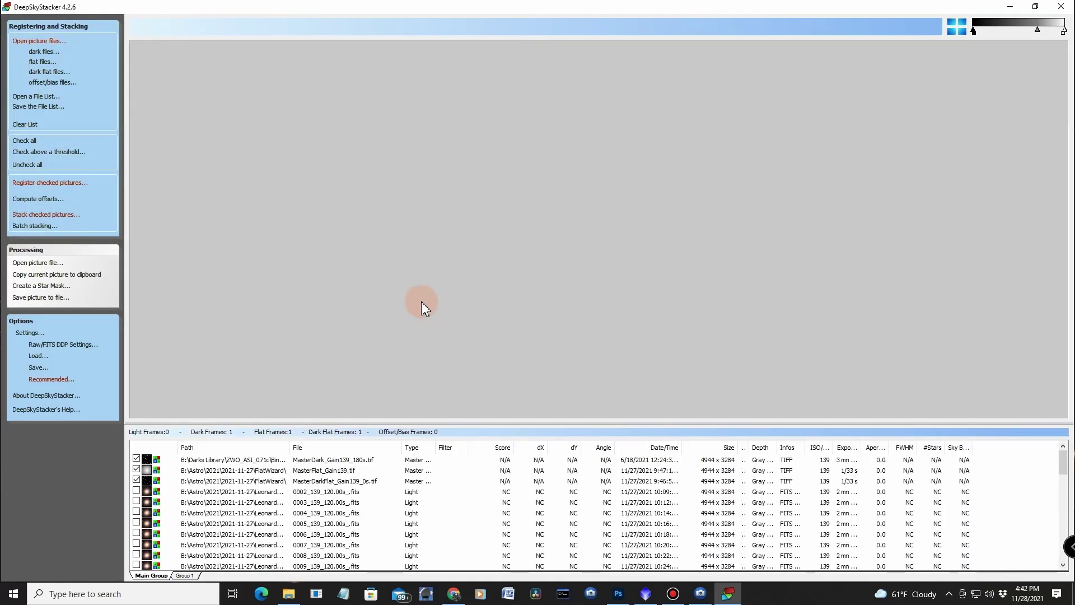
# Preview frame 0002 with a brightened histogram, then check every frame in the list.
pyautogui.click(205, 493)
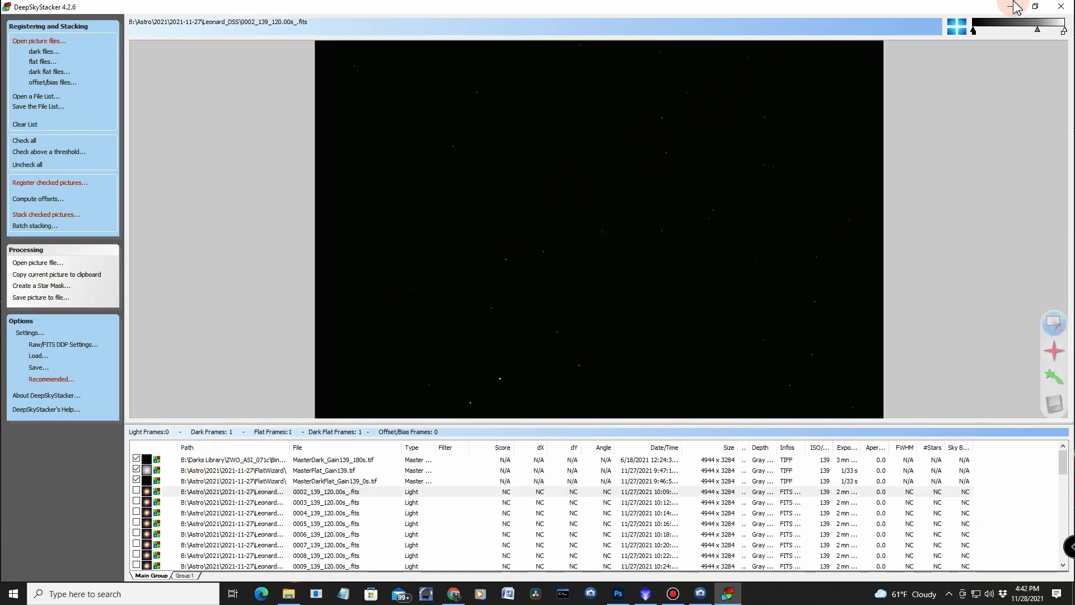
pyautogui.moveTo(1039, 33); pyautogui.dragTo(996, 37)
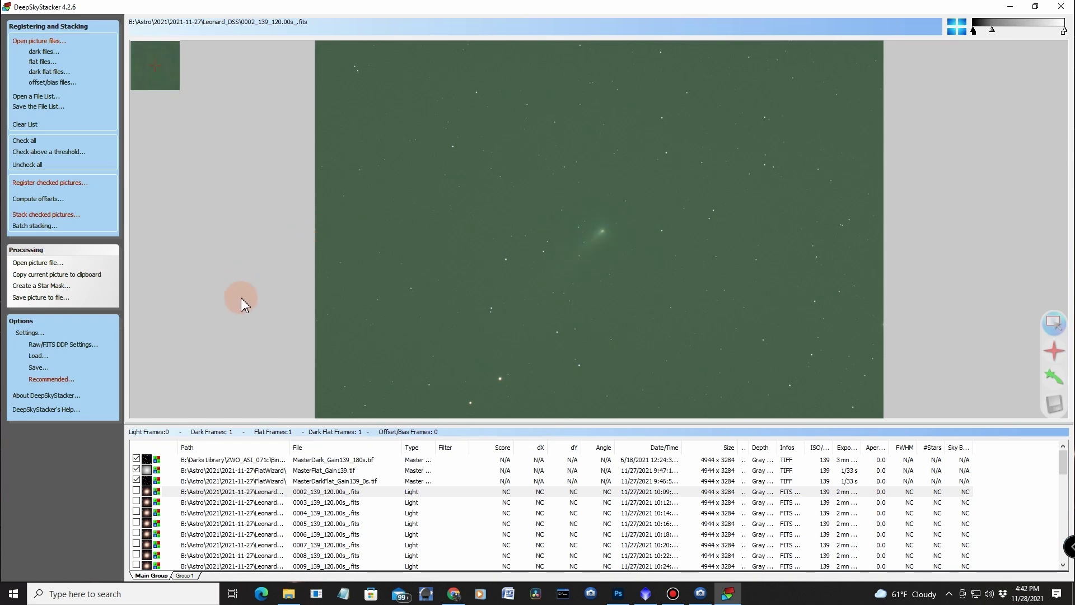
pyautogui.click(32, 144)
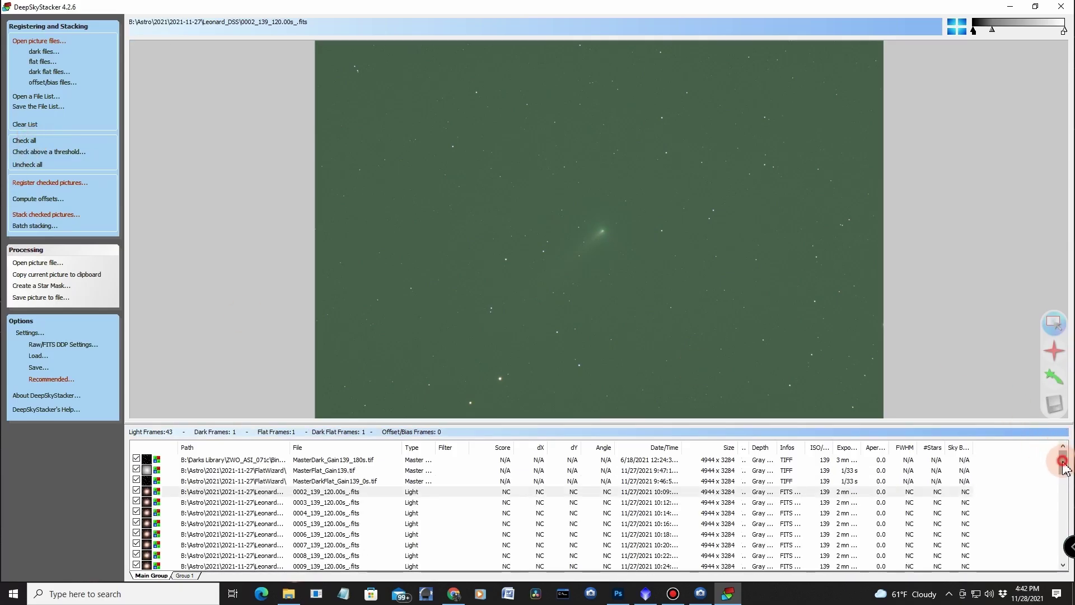
# Preview frames 0044, 0037, 0035, 0031 and 0030, then select frames 0031 through 0044.
pyautogui.moveTo(1063, 462); pyautogui.dragTo(1062, 553)
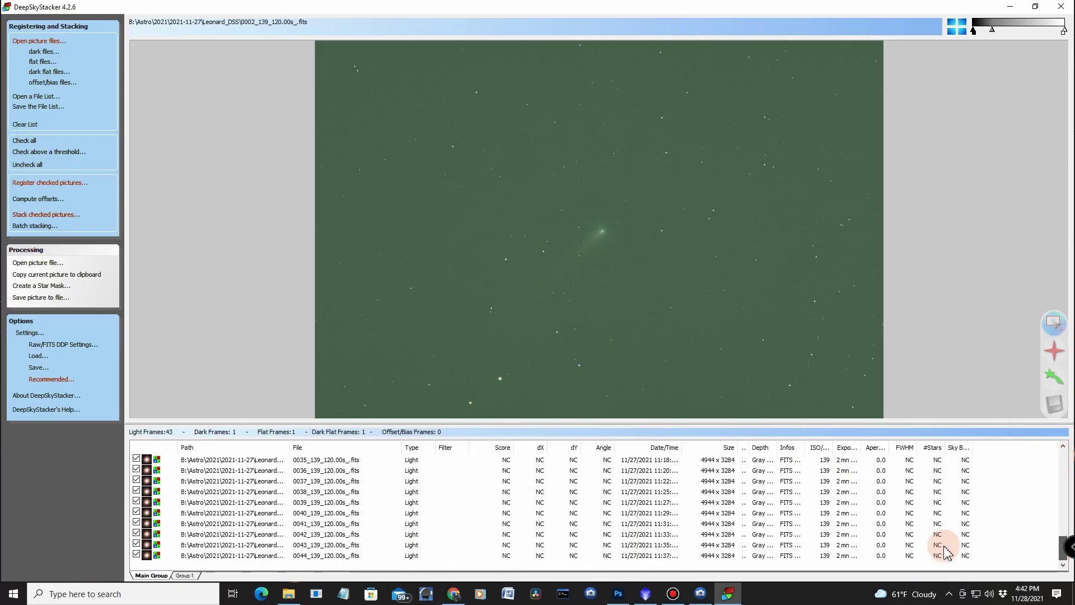
pyautogui.click(413, 558)
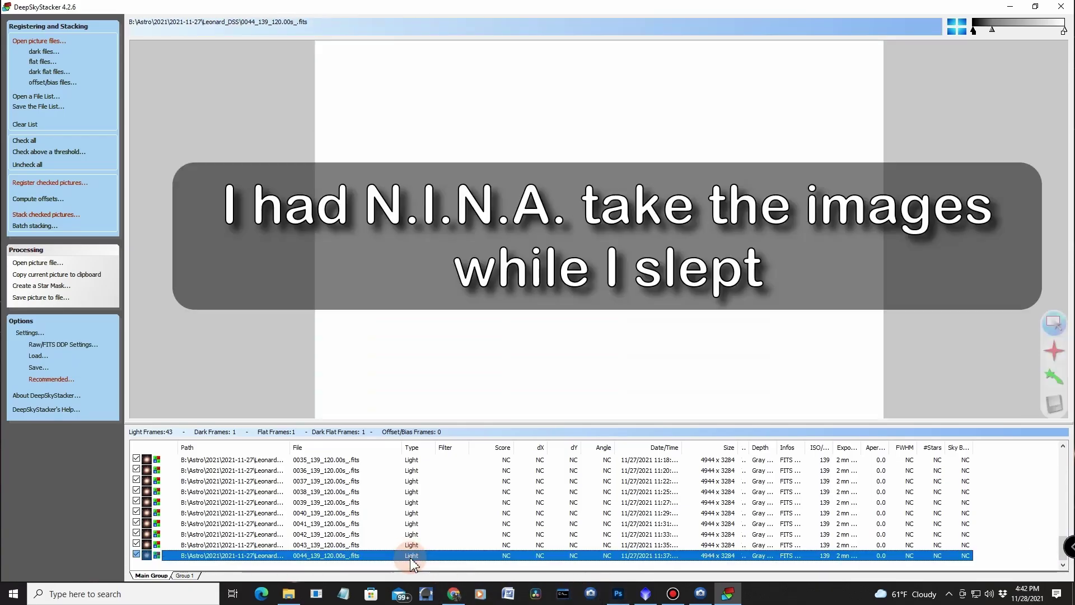
pyautogui.click(412, 482)
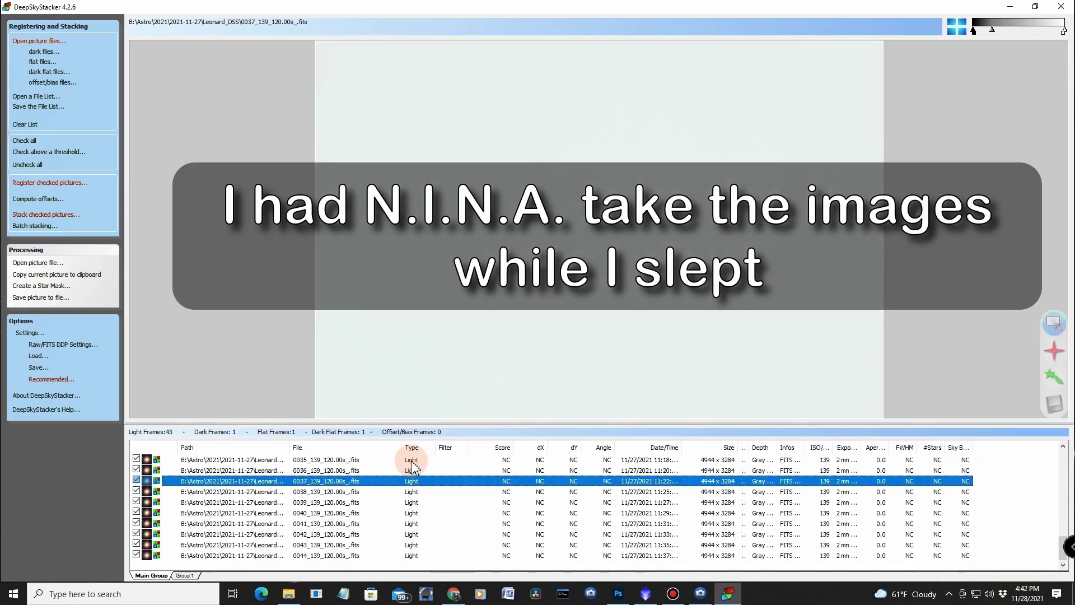
pyautogui.click(408, 459)
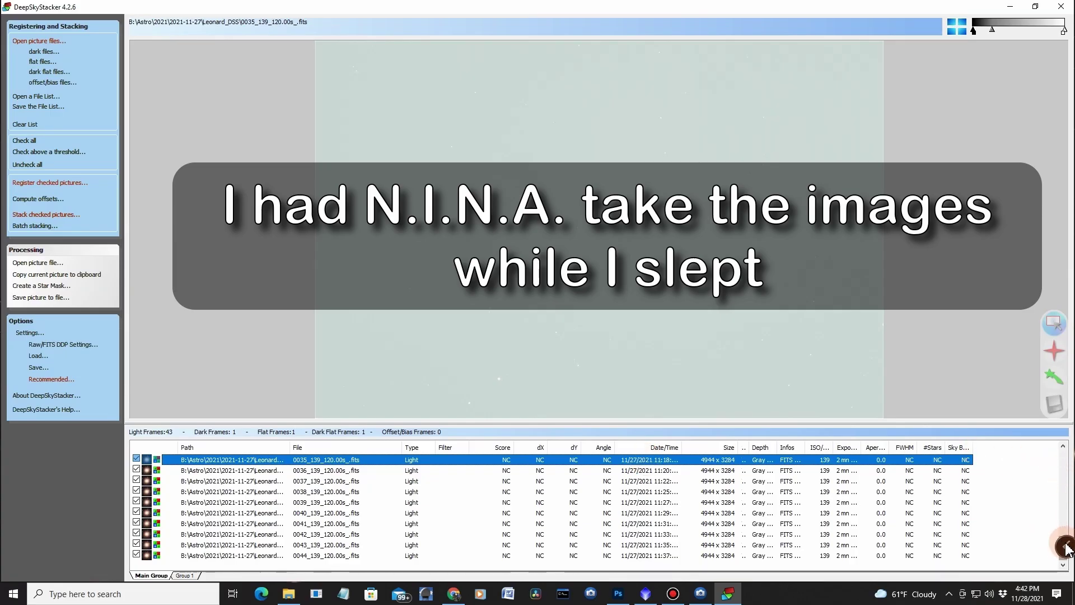
pyautogui.scroll(3, 1066, 549)
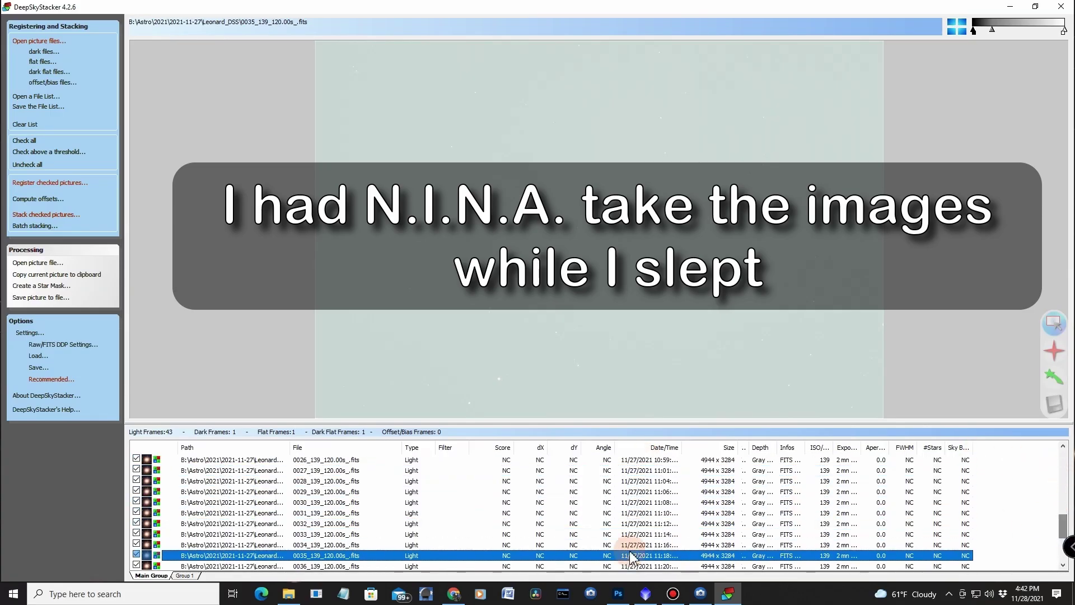
pyautogui.click(408, 514)
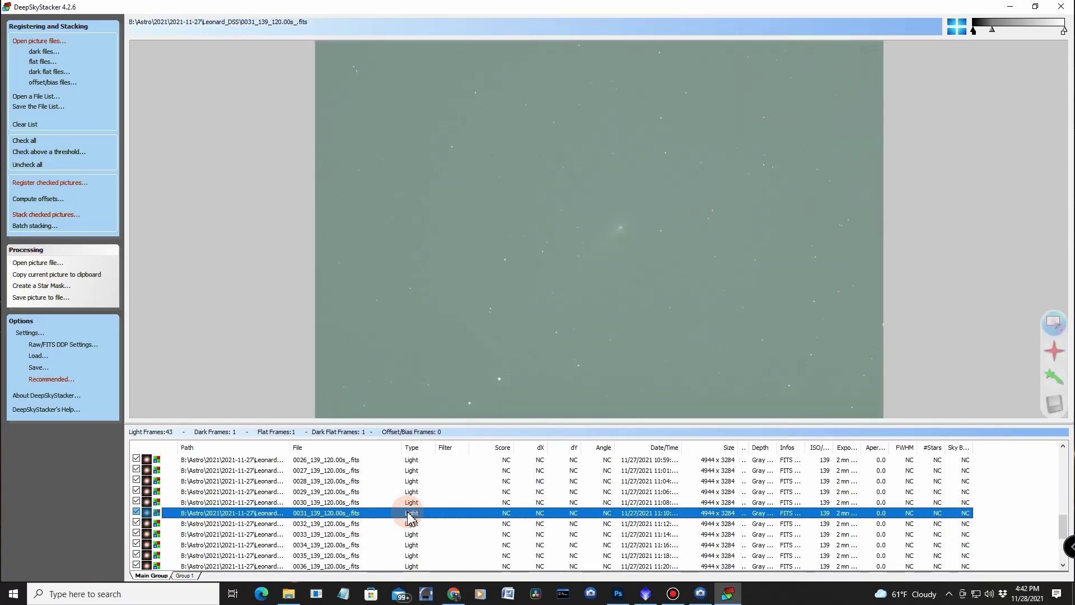
pyautogui.click(409, 503)
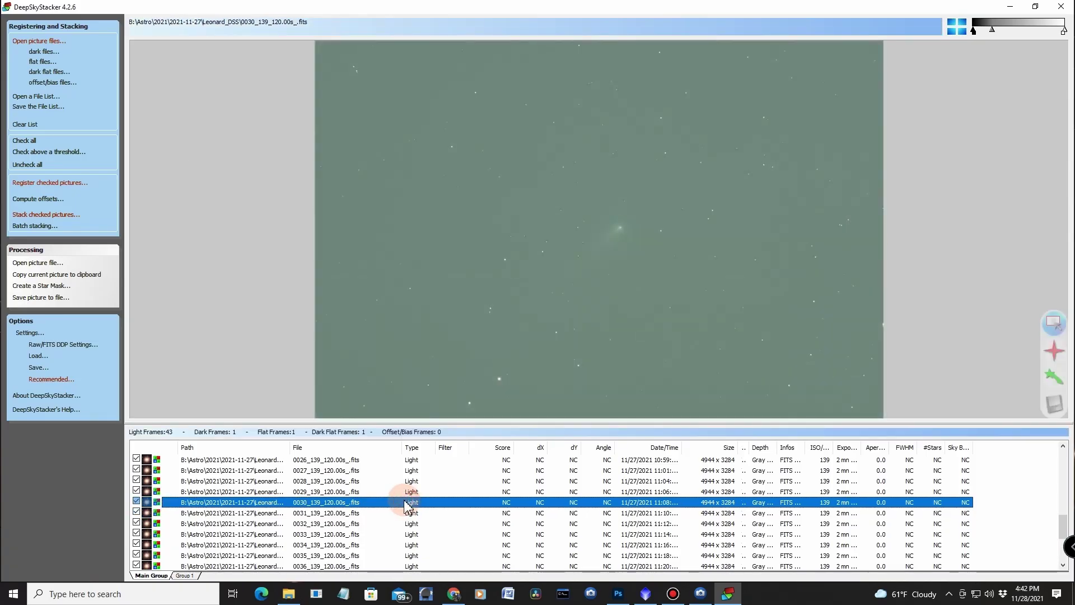
pyautogui.click(410, 513)
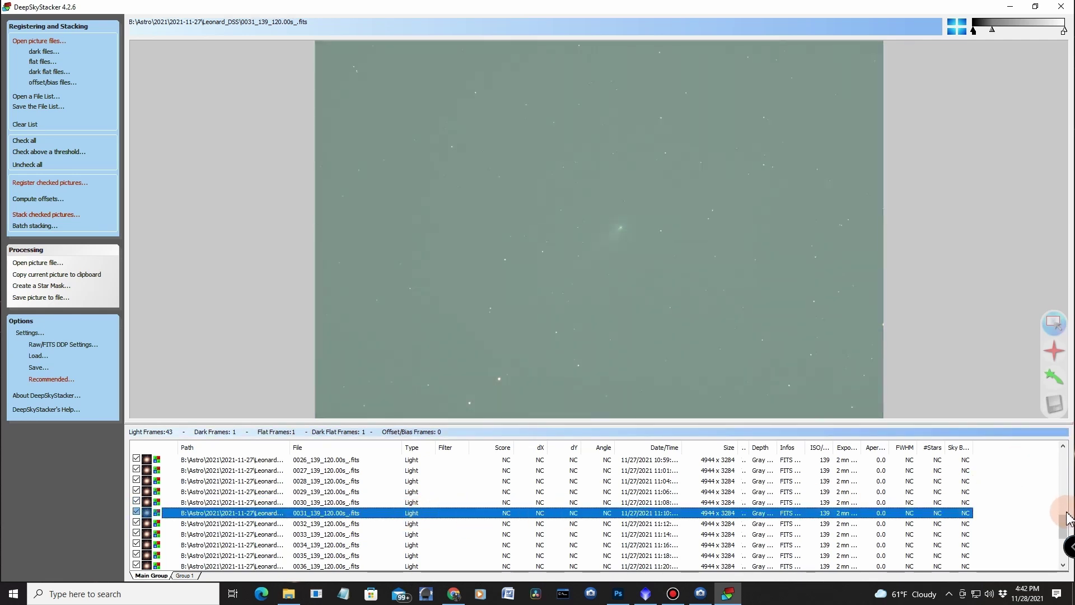
pyautogui.click(1062, 522)
pyautogui.moveTo(1063, 524); pyautogui.dragTo(1063, 549)
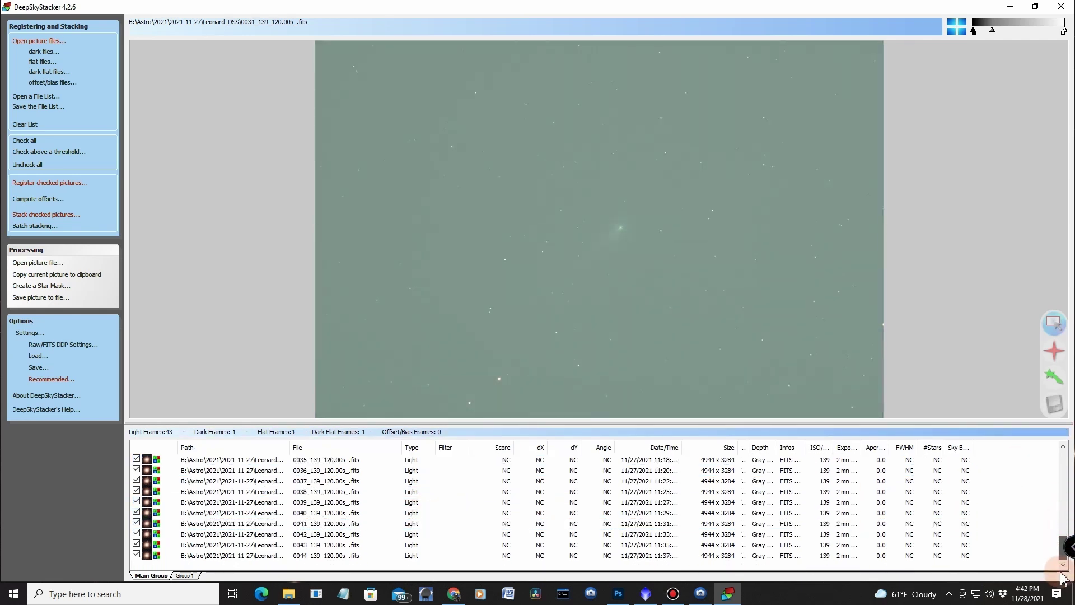
pyautogui.keyDown('shift'); pyautogui.click(560, 555); pyautogui.keyUp('shift')
# Remove frames 0031–0044 from the list, then preview frames 0024 through 0030.
pyautogui.rightClick(543, 532)
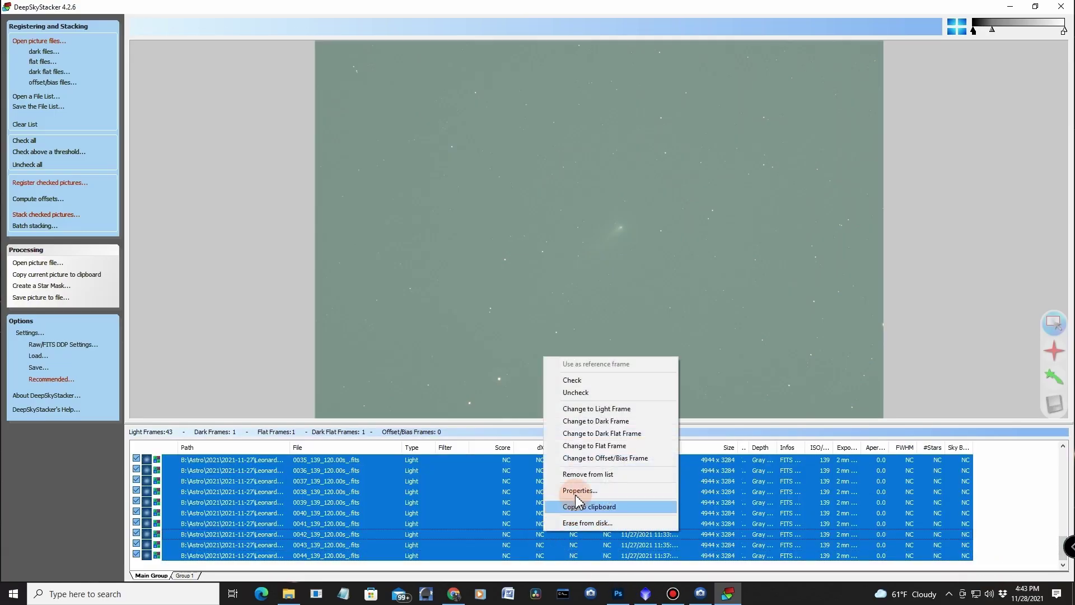
pyautogui.click(583, 476)
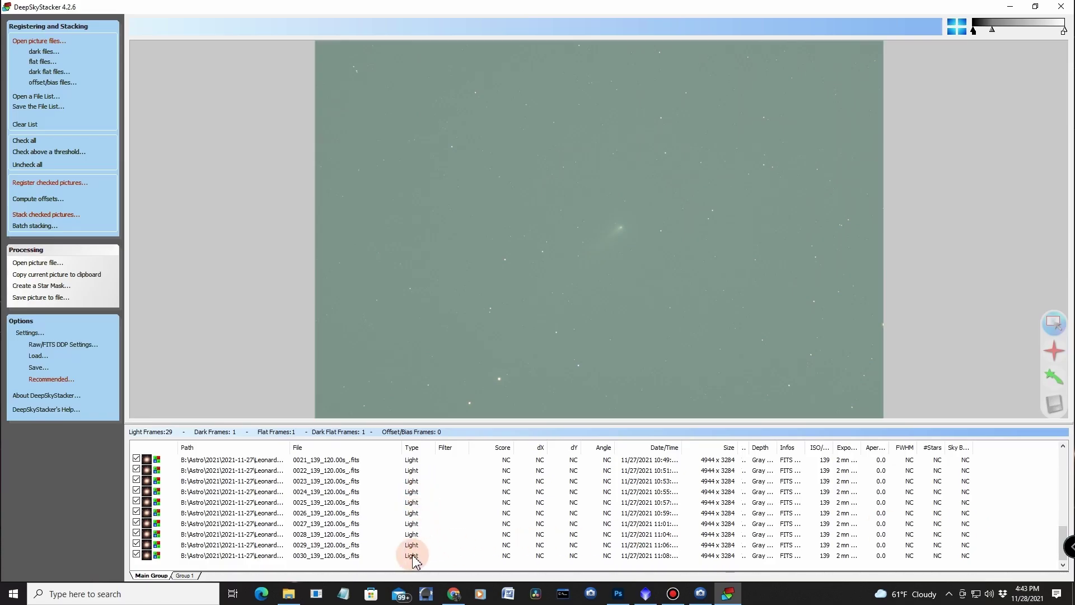
pyautogui.click(415, 535)
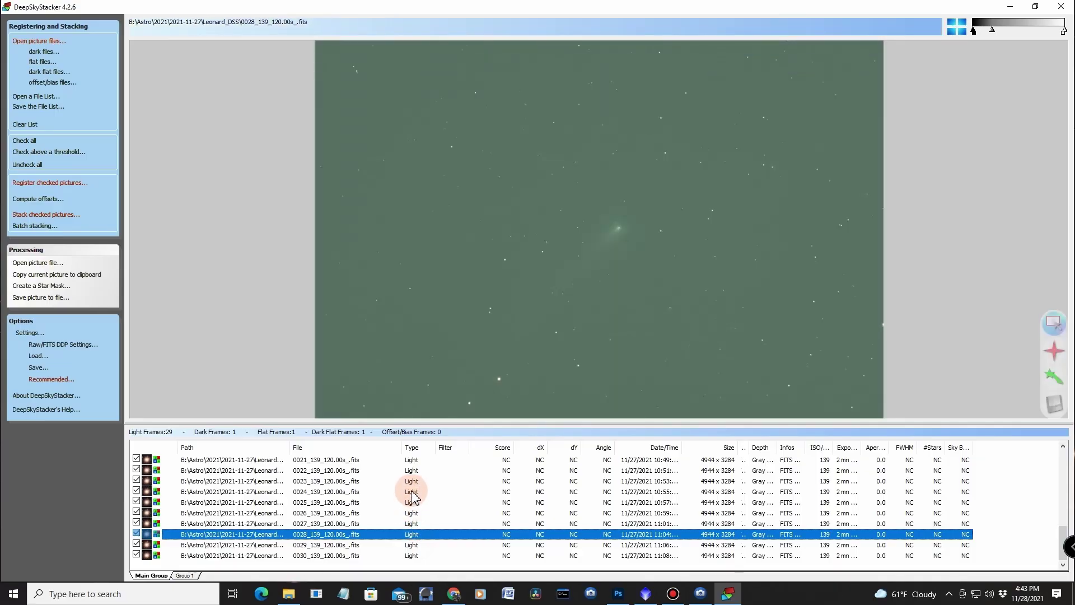
pyautogui.click(411, 492)
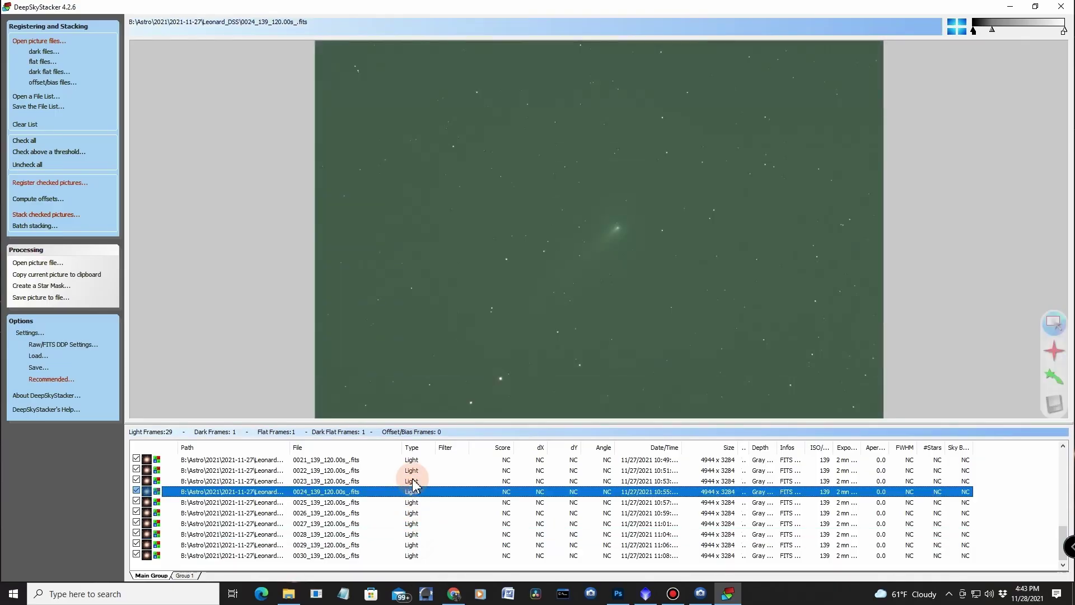
pyautogui.click(412, 514)
pyautogui.click(411, 525)
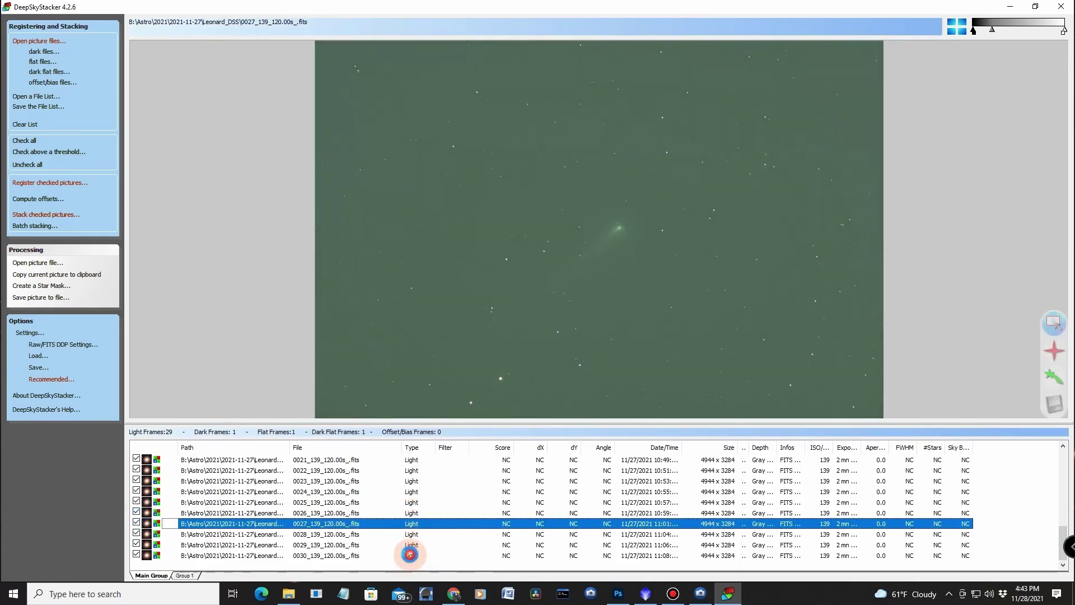
pyautogui.click(411, 555)
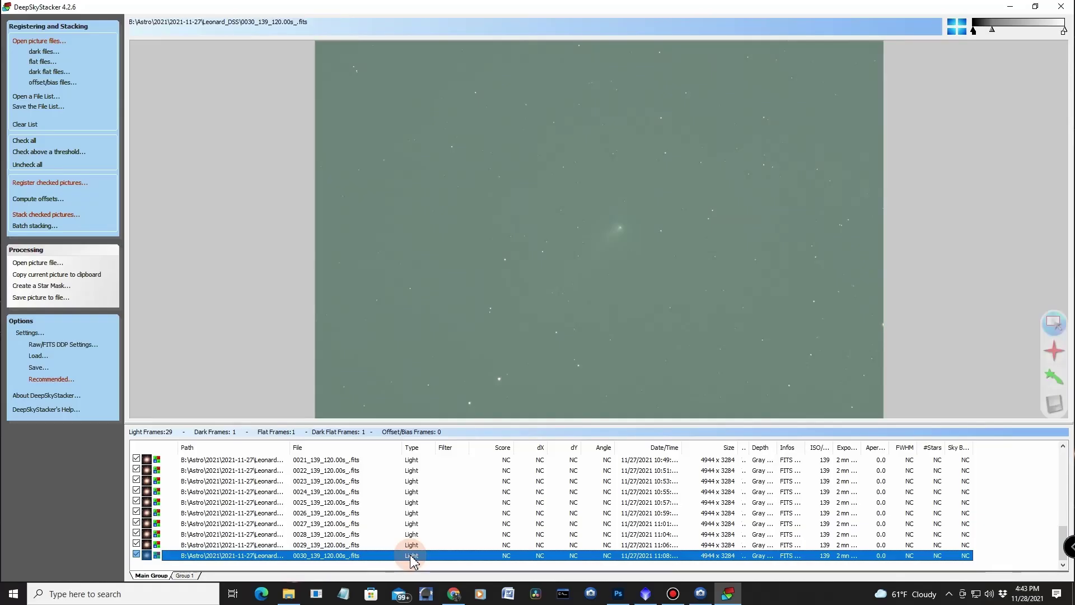
pyautogui.click(412, 548)
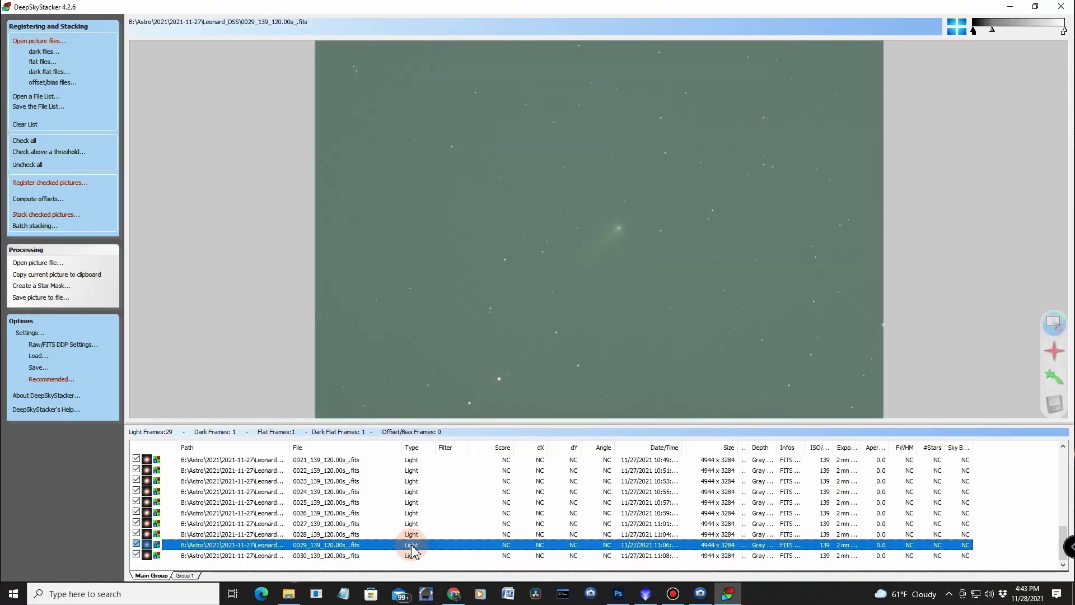
# Remove frames 0029 and 0030 from the list.
pyautogui.keyDown('shift'); pyautogui.click(194, 556); pyautogui.keyUp('shift')
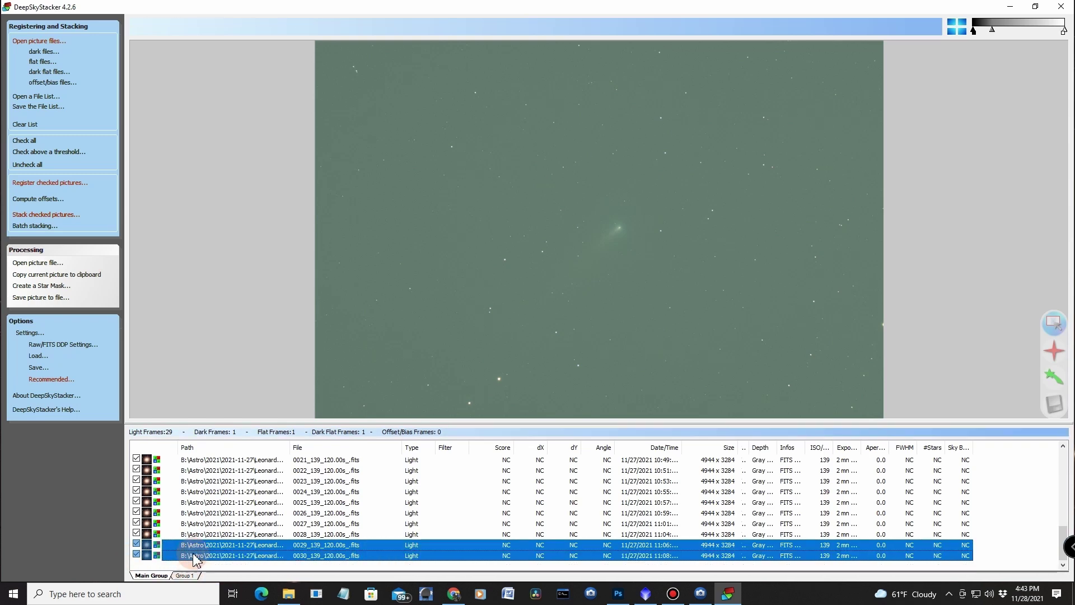
pyautogui.rightClick(193, 554)
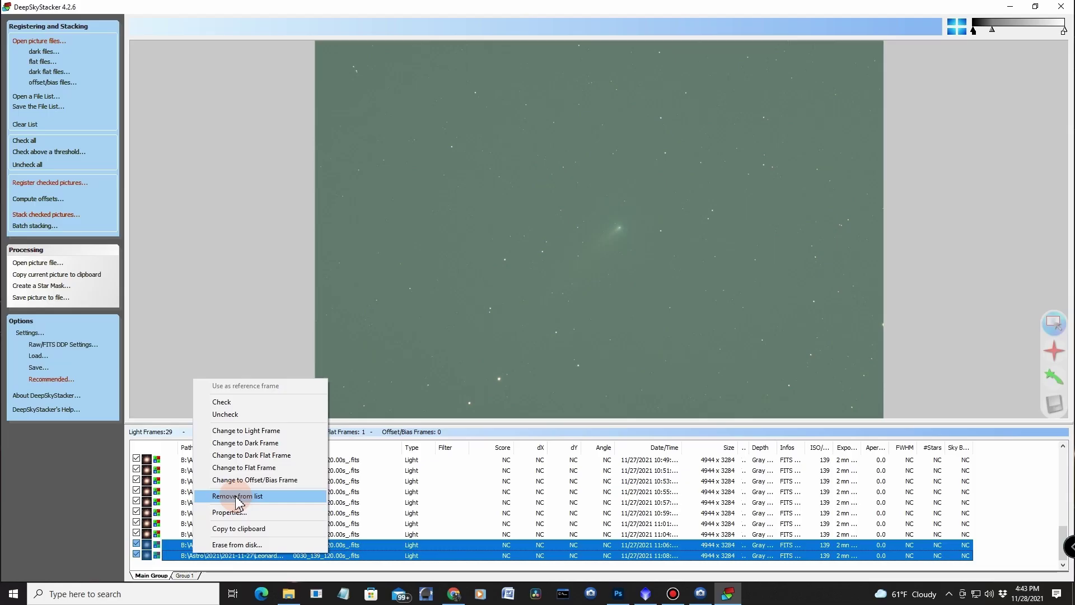
pyautogui.click(236, 497)
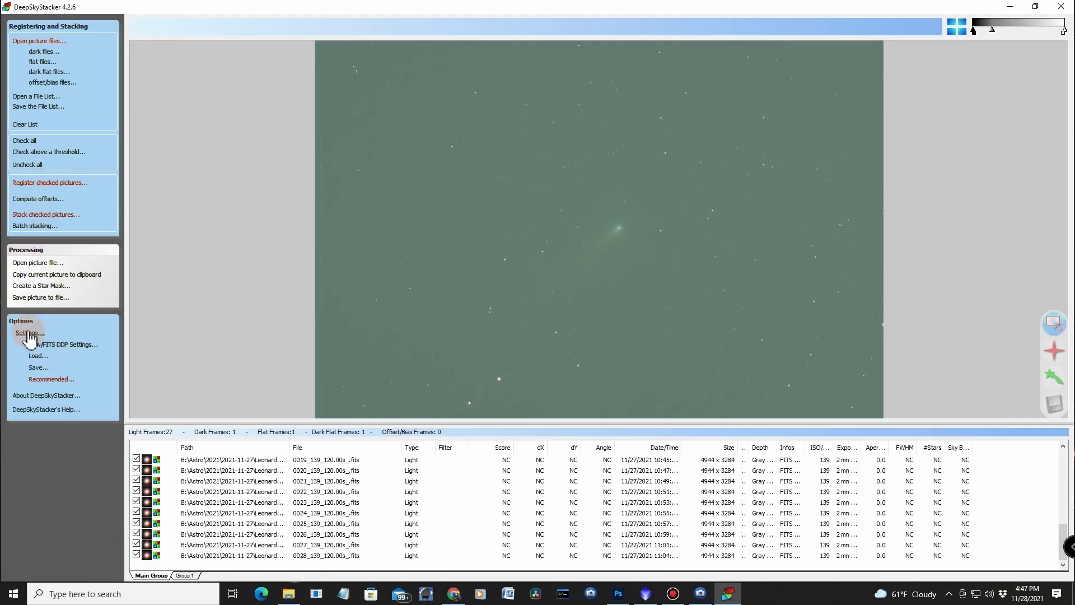
# In Stacking Settings, review the Comet tab and enable a registered/calibrated TIFF intermediate file.
pyautogui.click(28, 333)
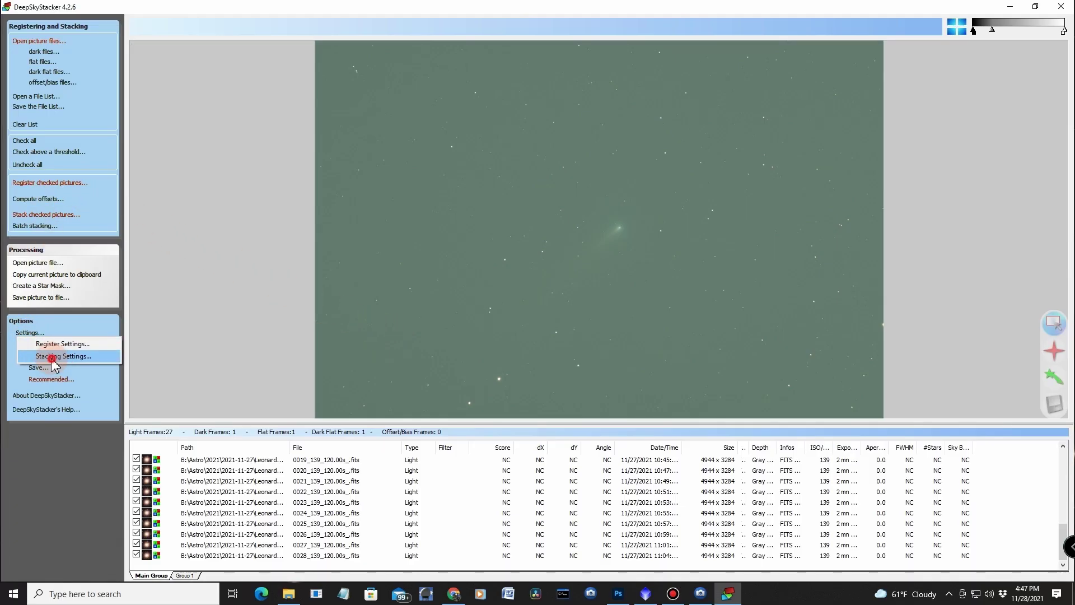
pyautogui.click(52, 357)
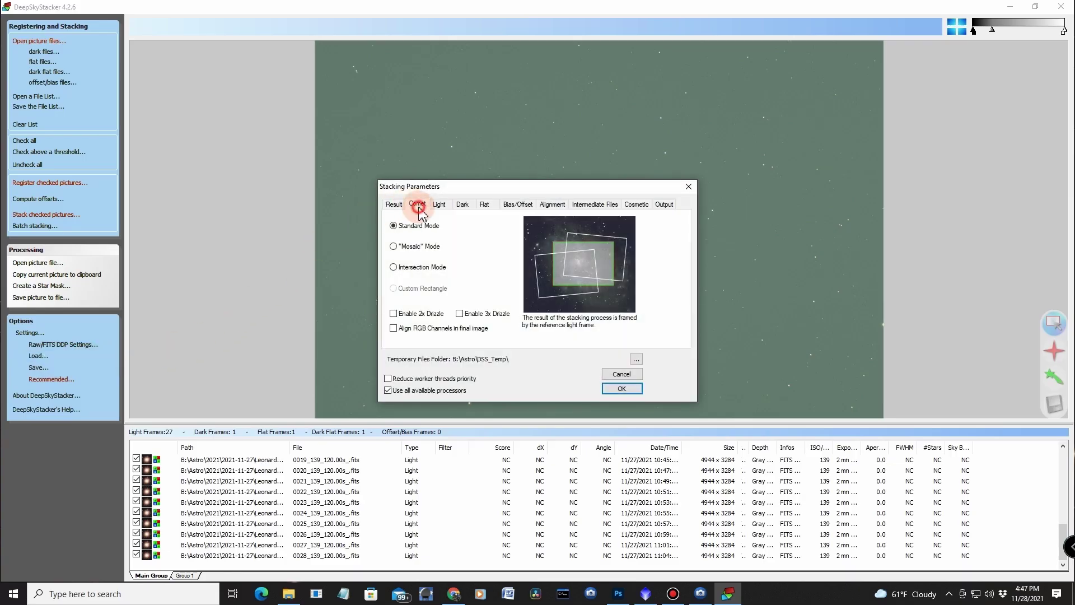
pyautogui.click(417, 207)
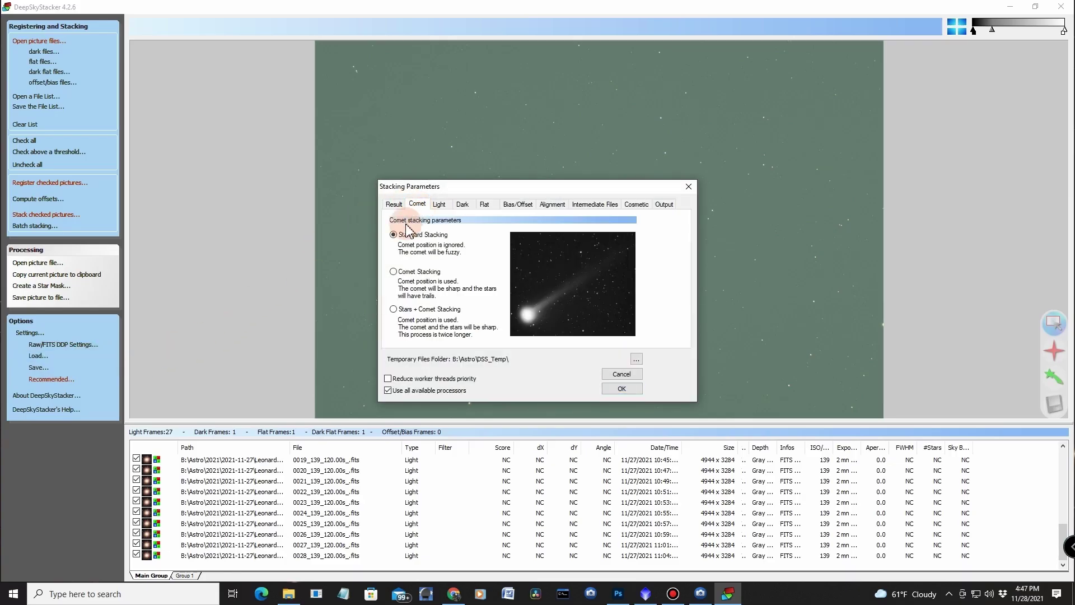
pyautogui.click(590, 206)
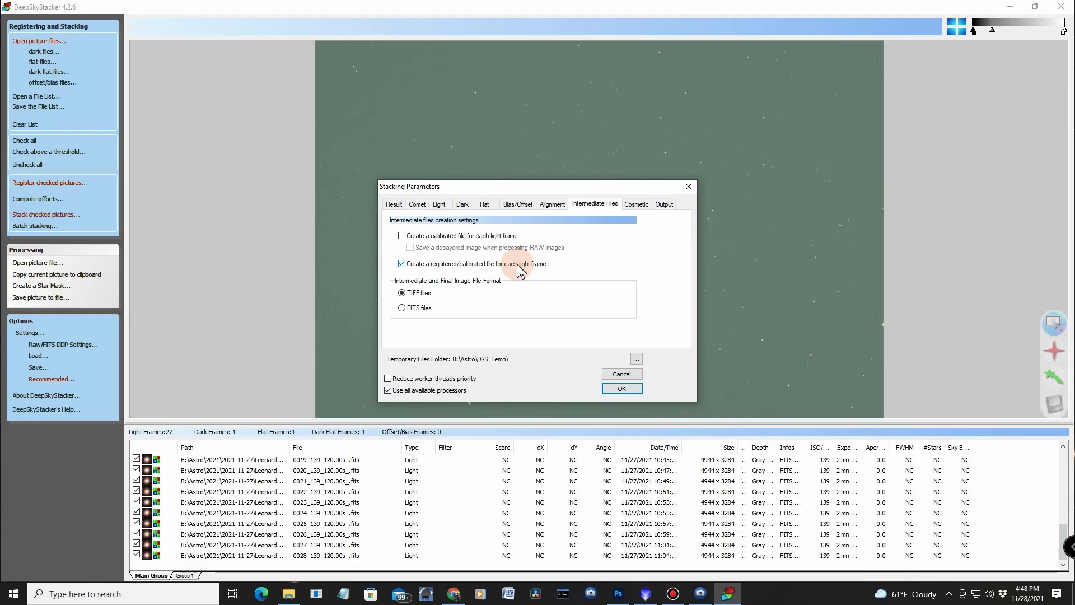
pyautogui.click(622, 389)
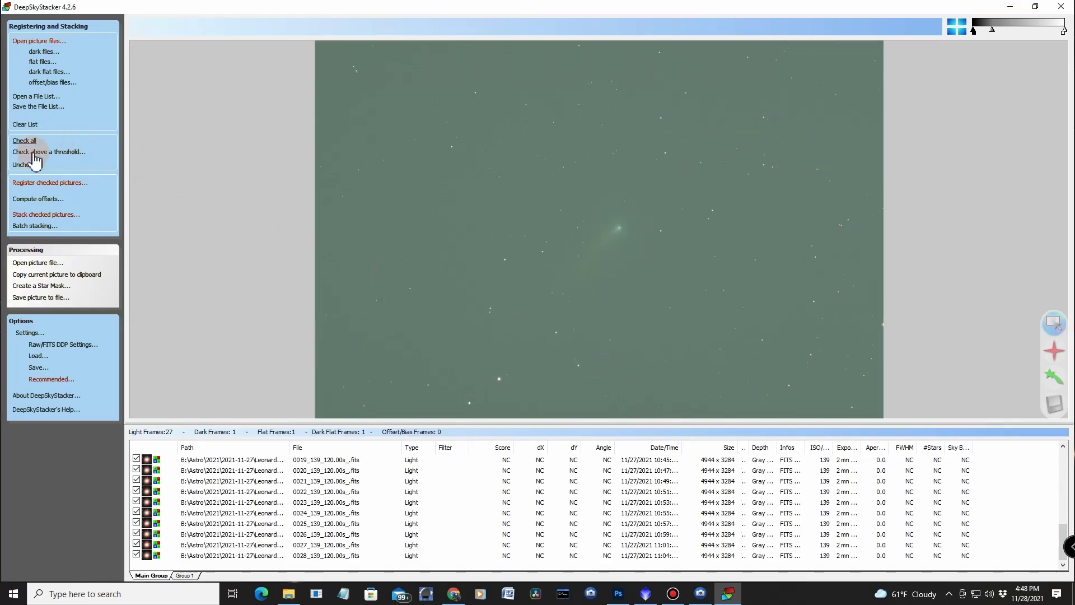
# Lower the star detection threshold from 14% to 7%, recount to 122 stars, and accept.
pyautogui.click(29, 184)
pyautogui.click(489, 233)
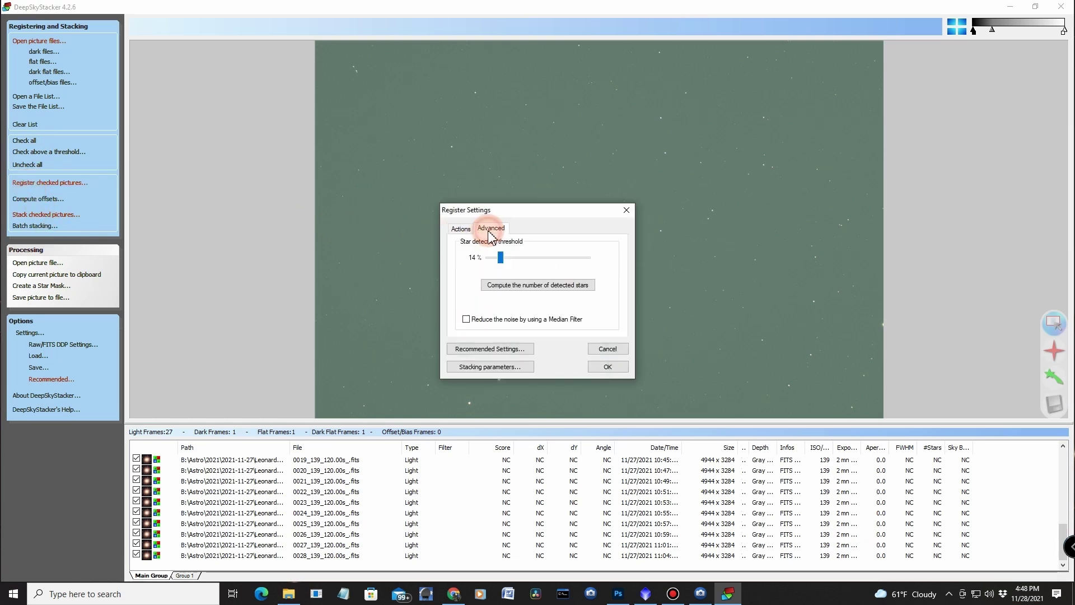
pyautogui.click(529, 283)
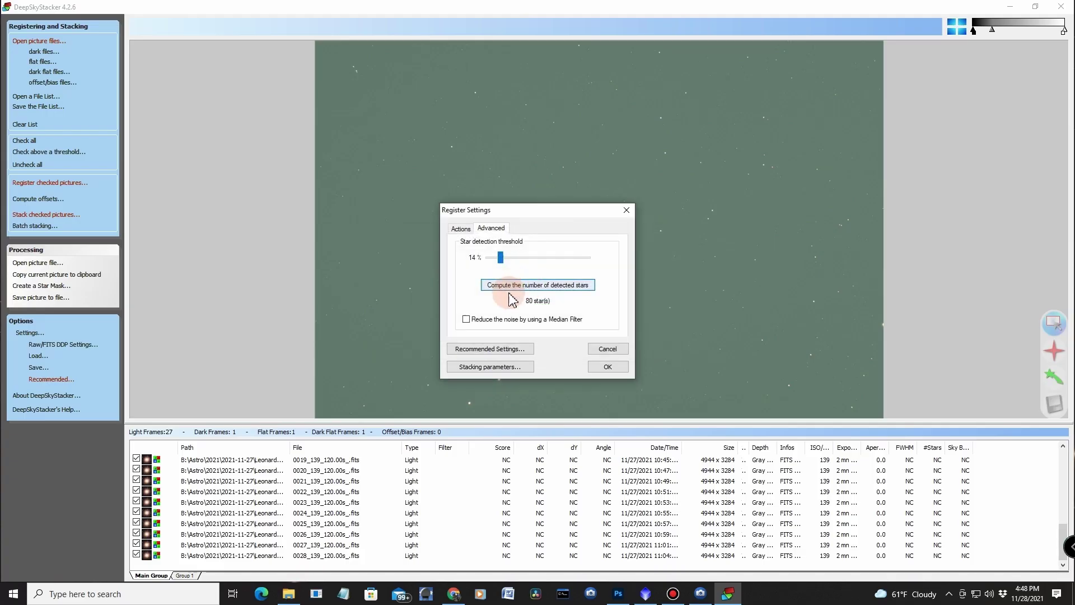
pyautogui.click(501, 269)
pyautogui.moveTo(502, 268); pyautogui.dragTo(493, 258)
pyautogui.click(526, 284)
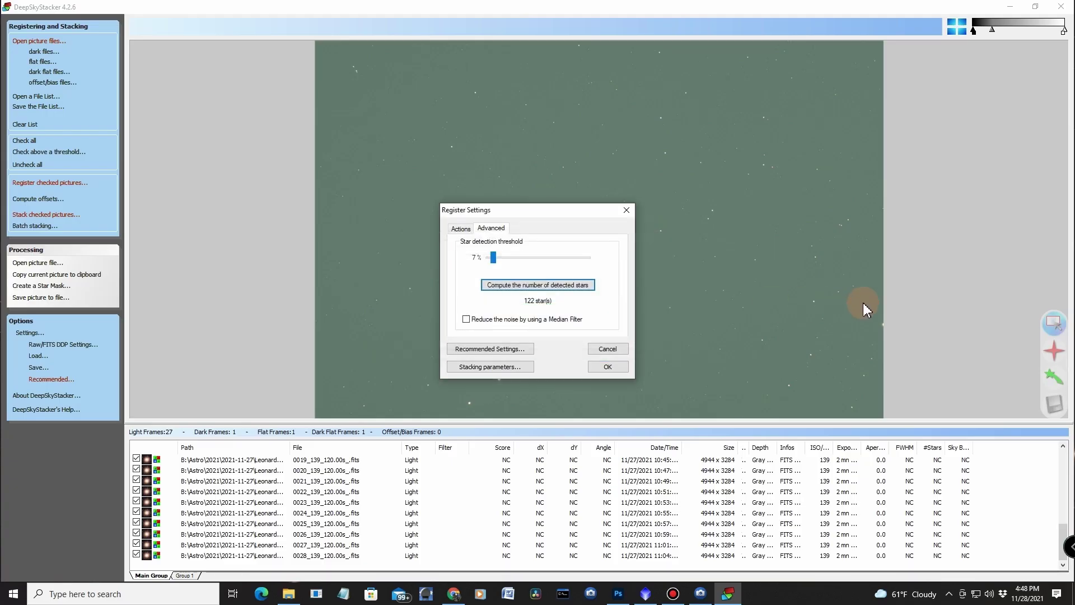
pyautogui.click(620, 368)
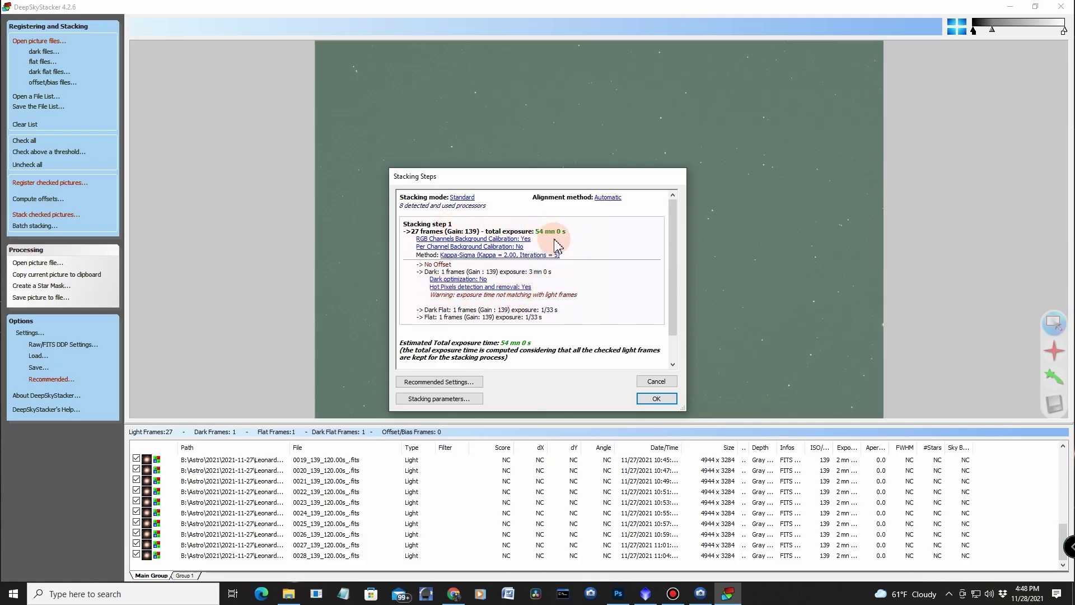
# Stack the 27 frames, then raise the midtones with linked RGB levels and apply.
pyautogui.click(657, 399)
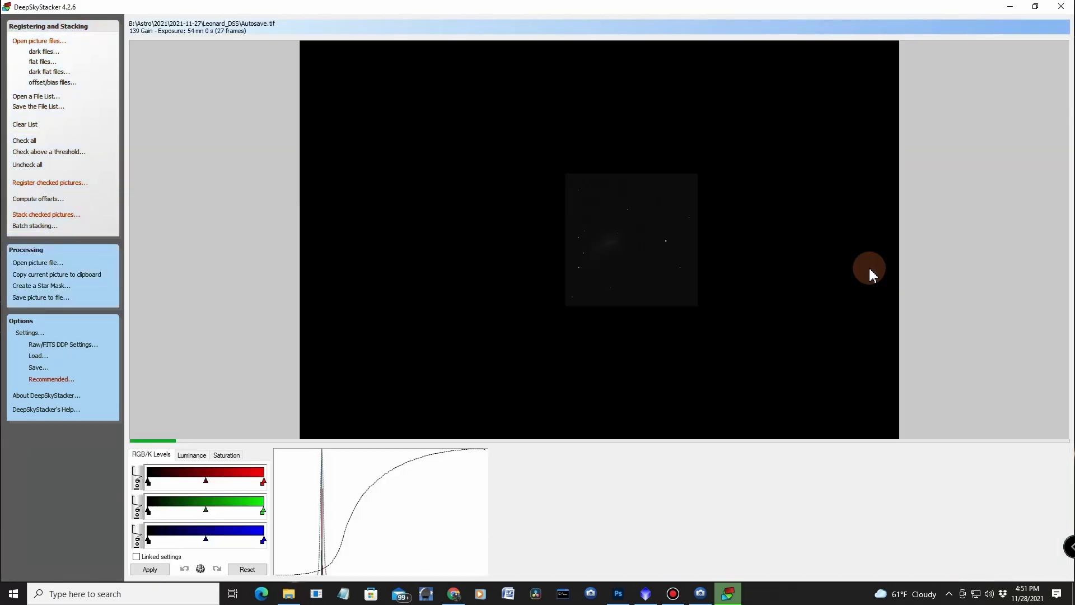
pyautogui.click(137, 556)
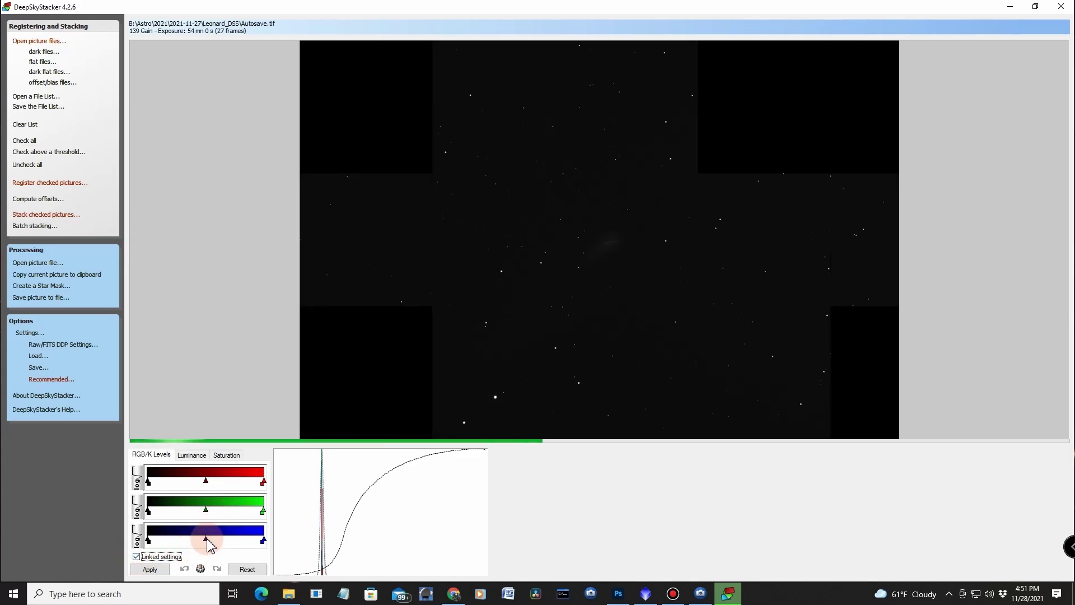
pyautogui.moveTo(206, 540); pyautogui.dragTo(212, 540)
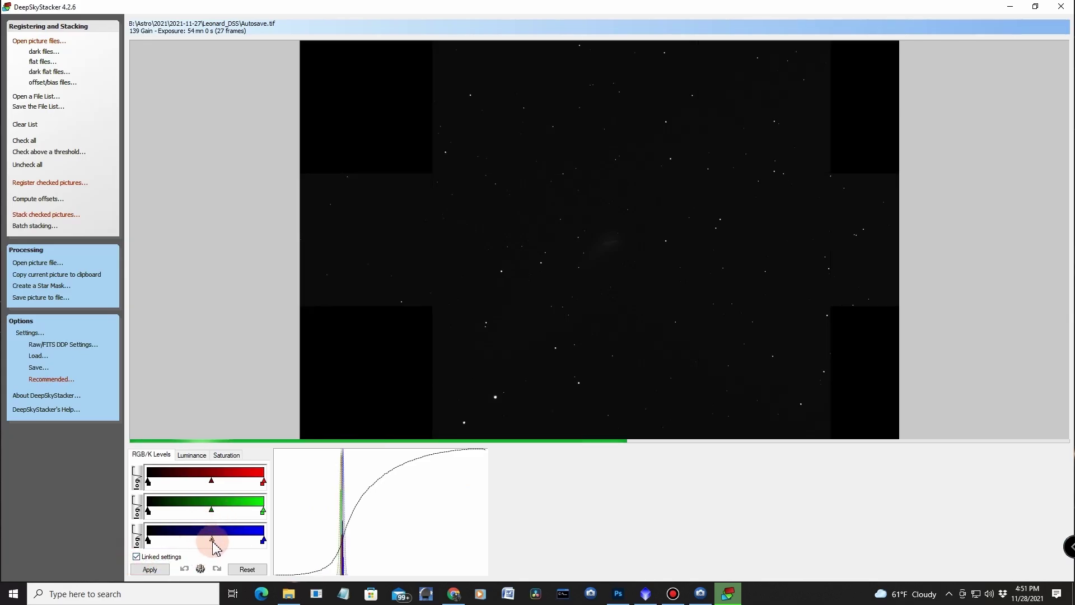
pyautogui.click(150, 570)
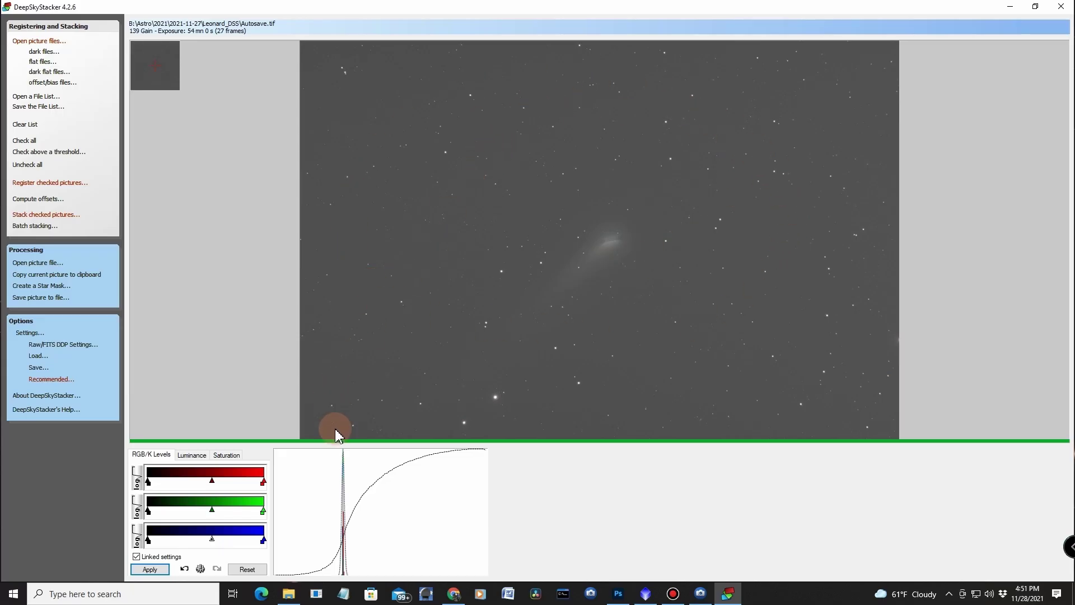
# Choose Comet Stacking on the Comet tab of Stacking Settings and accept.
pyautogui.click(30, 333)
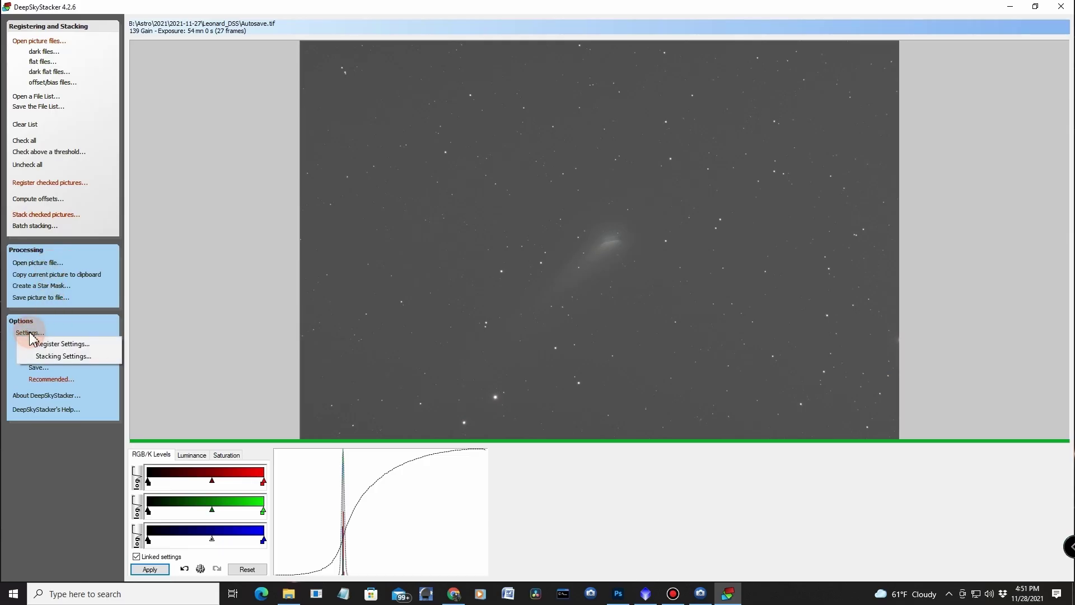
pyautogui.click(57, 357)
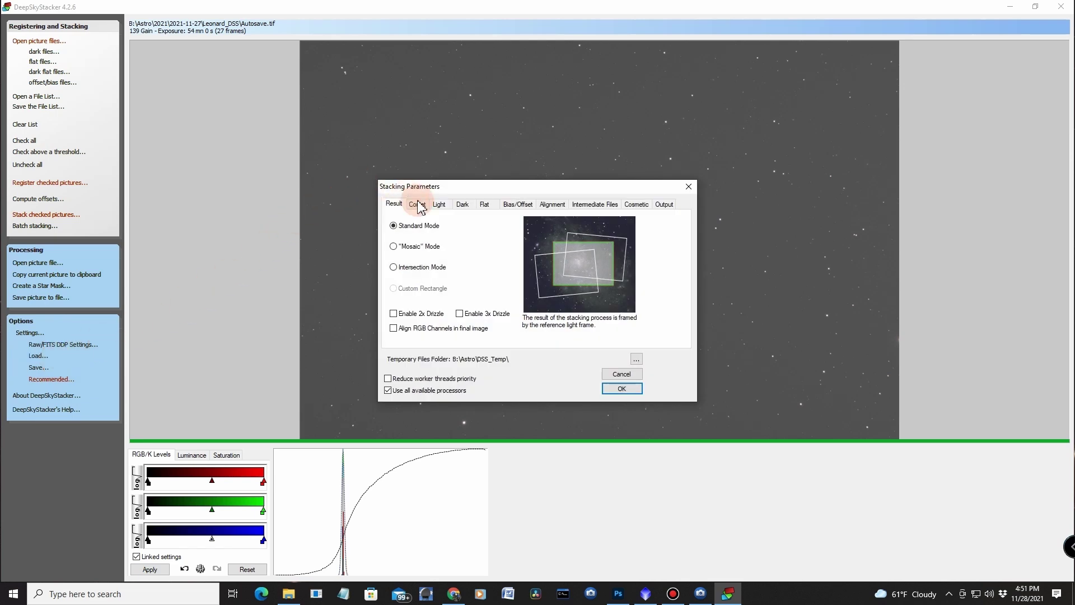
pyautogui.click(421, 206)
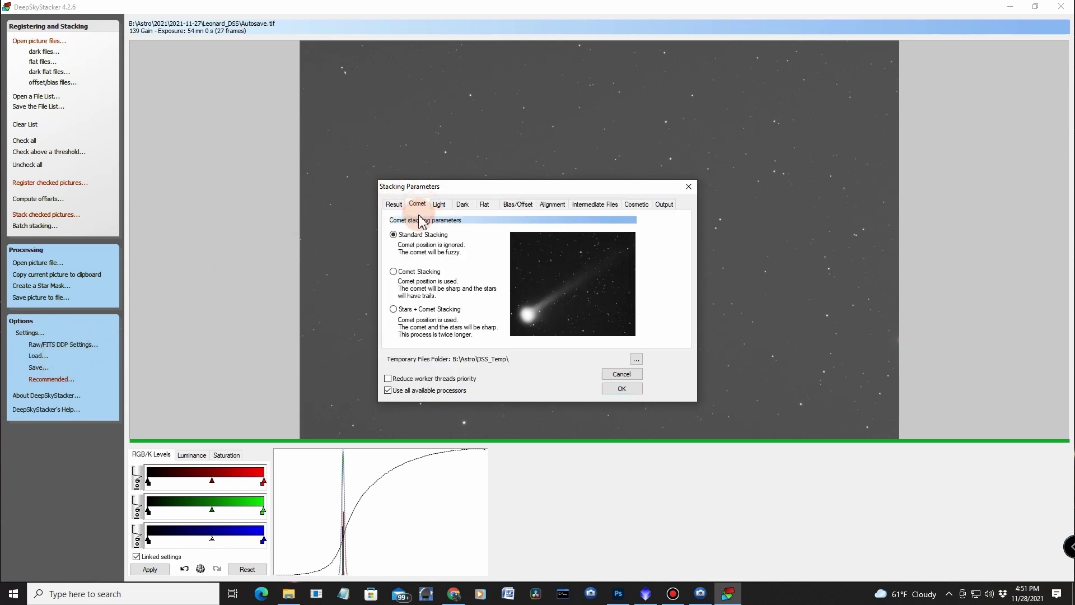
pyautogui.click(394, 272)
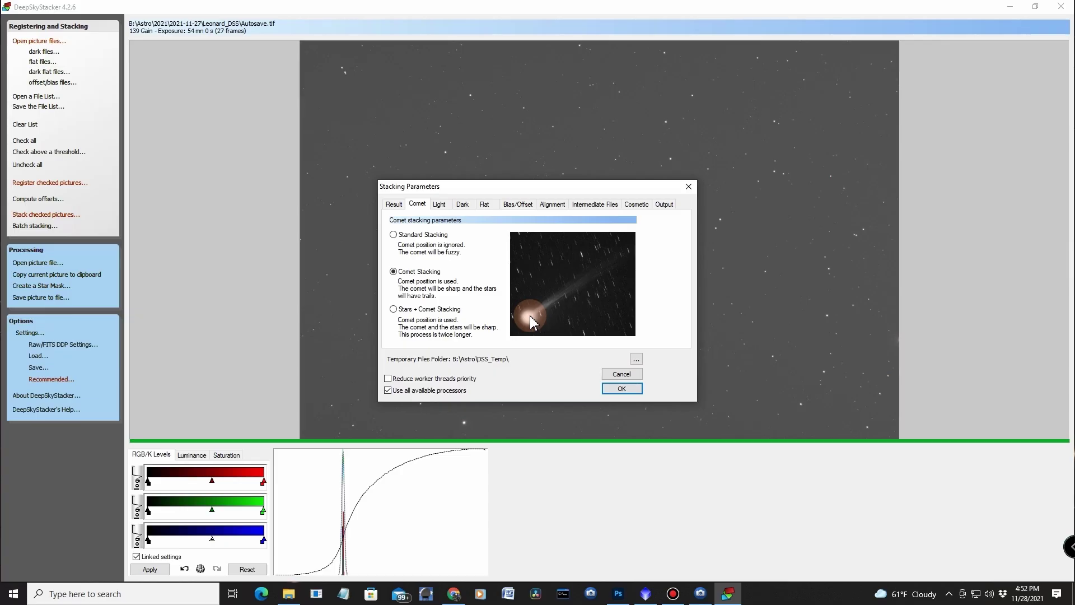
pyautogui.click(632, 391)
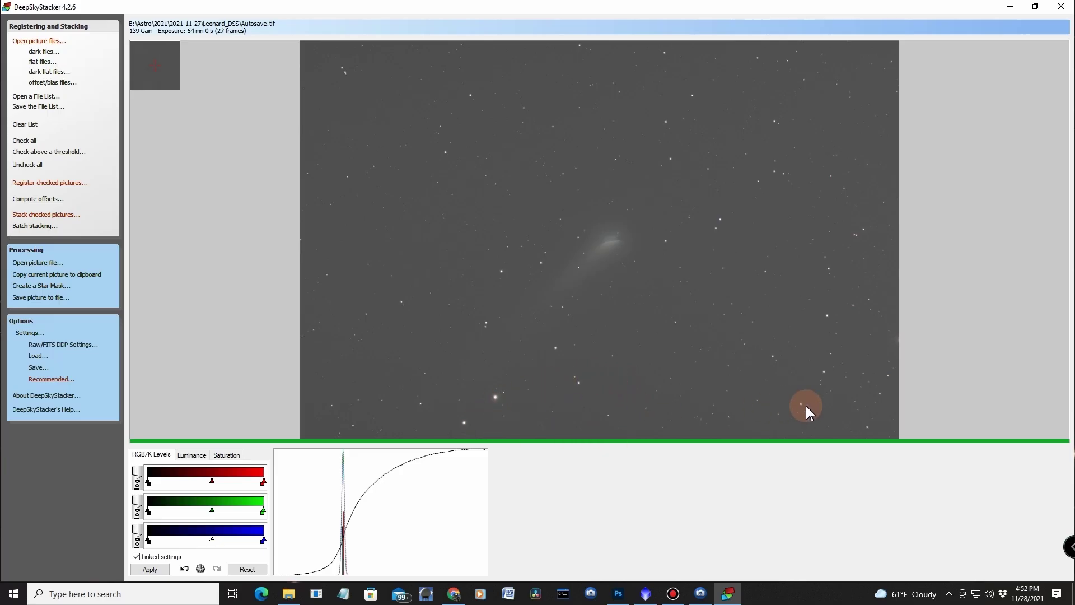
# Enter Edit Comet Mode from the light frame list, continuing without registering the frame.
pyautogui.click(105, 29)
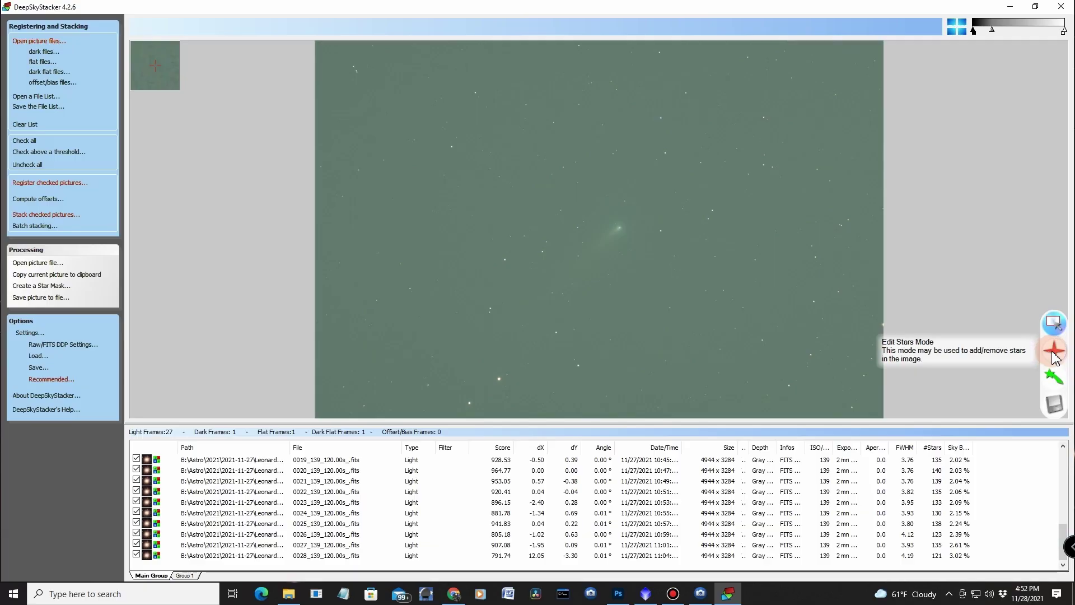
pyautogui.click(1056, 379)
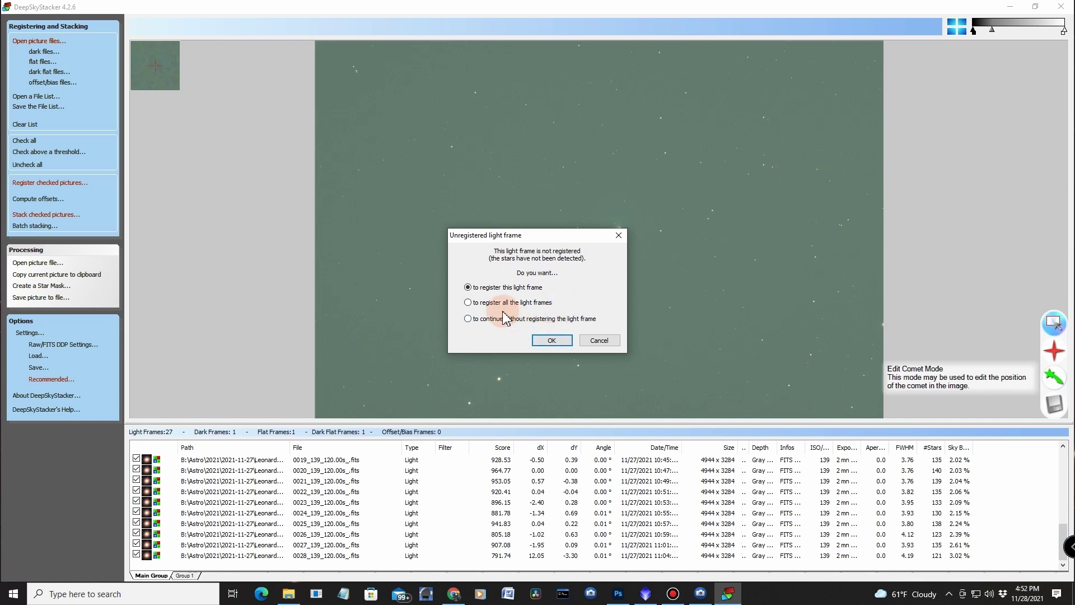
pyautogui.click(468, 318)
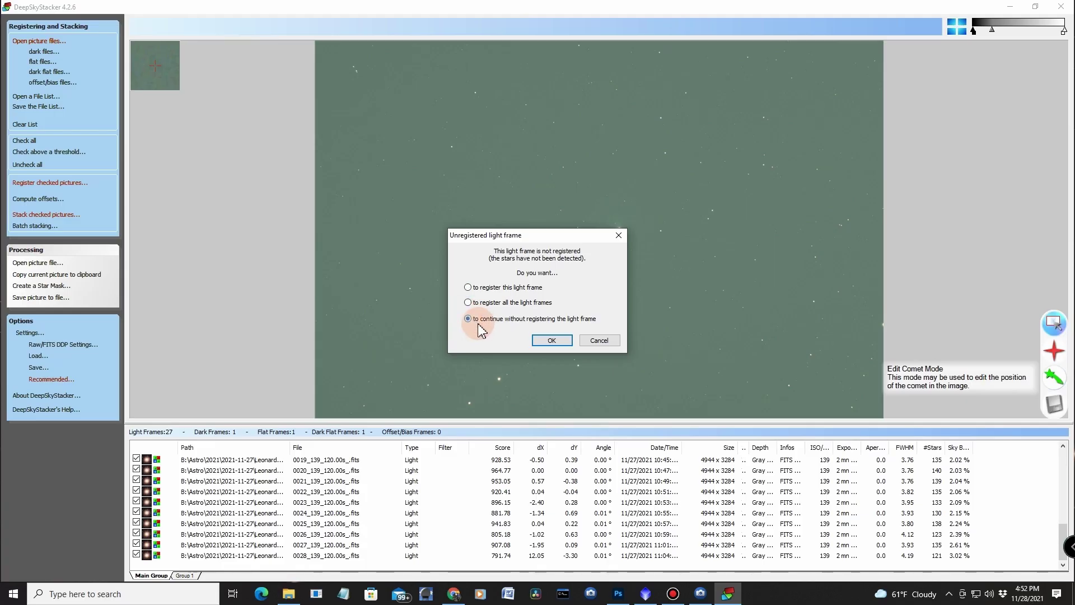
pyautogui.click(552, 341)
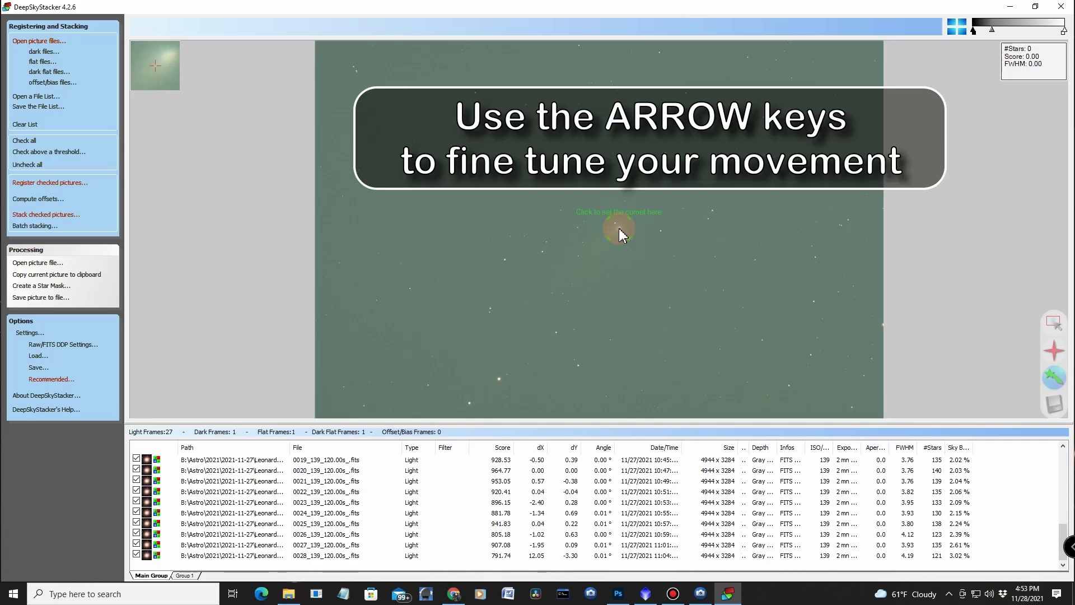
# Ctrl-click the comet nucleus to mark it on frame 0028, then open light frame 0002.
pyautogui.press('Up')
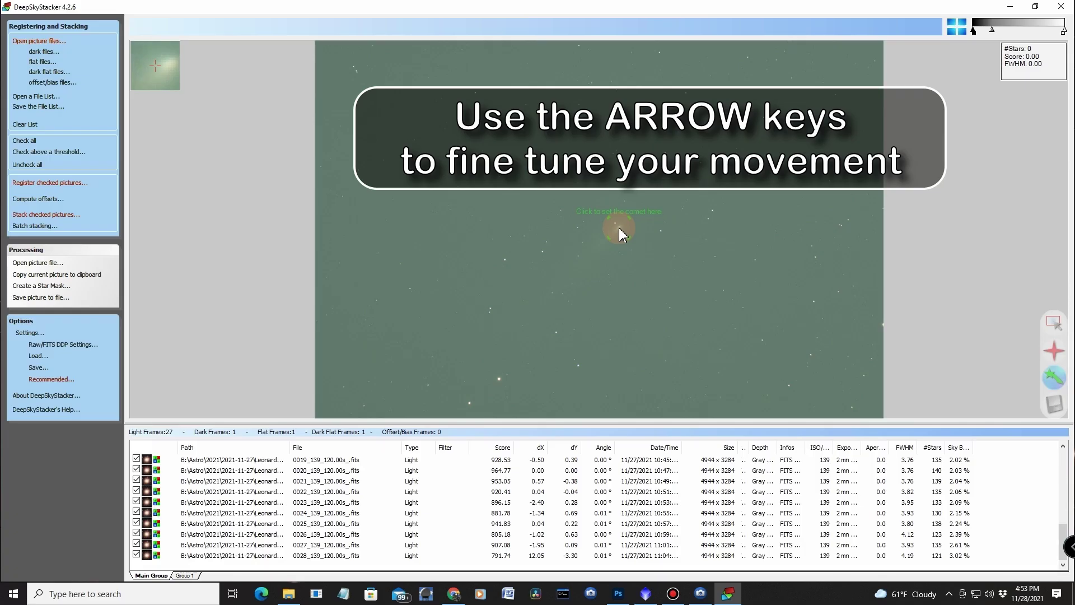
pyautogui.press('Right')
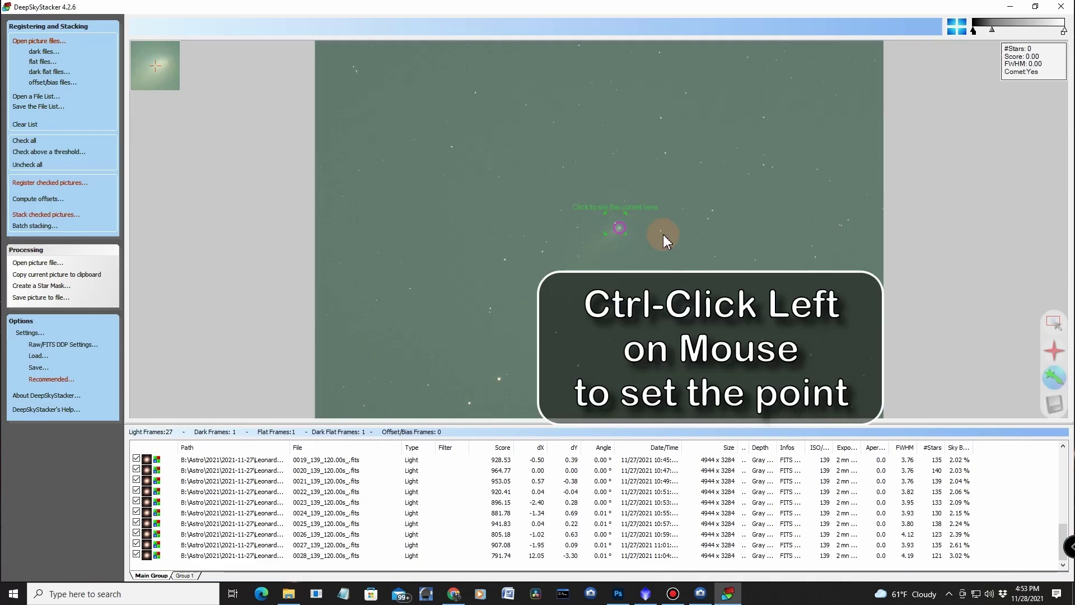
pyautogui.press('ctrl')
pyautogui.press('ctrl')
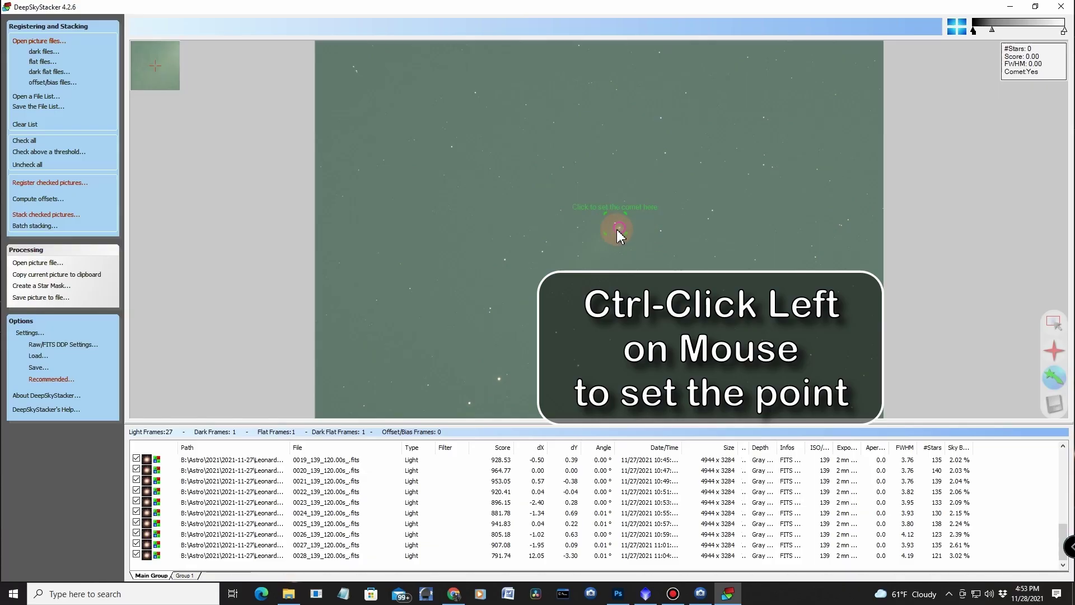
pyautogui.keyDown('ctrl'); pyautogui.click(618, 235); pyautogui.keyUp('ctrl')
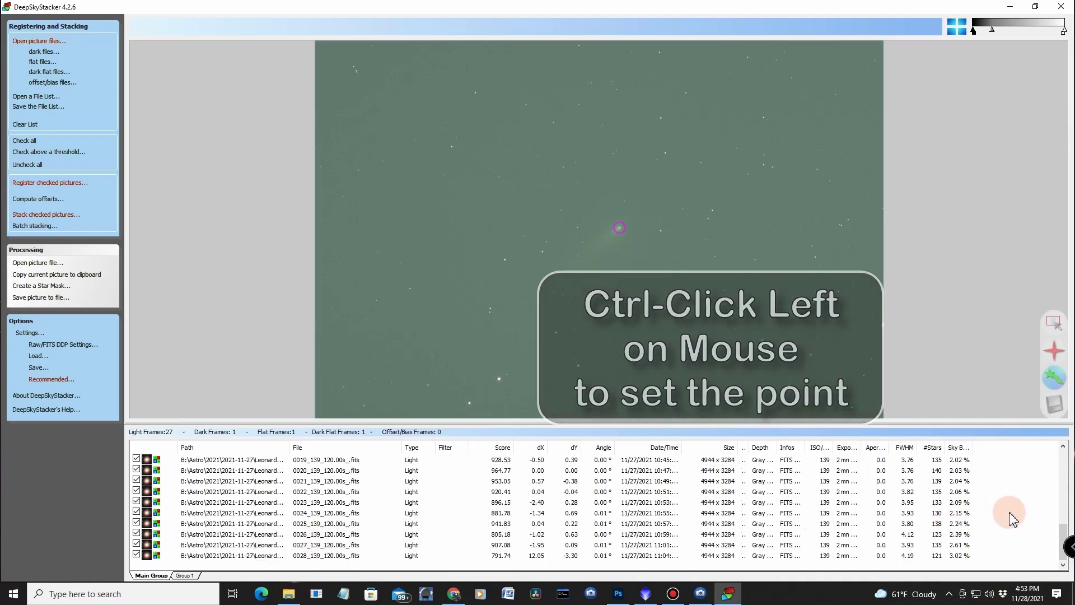
pyautogui.moveTo(1062, 541); pyautogui.dragTo(1063, 450)
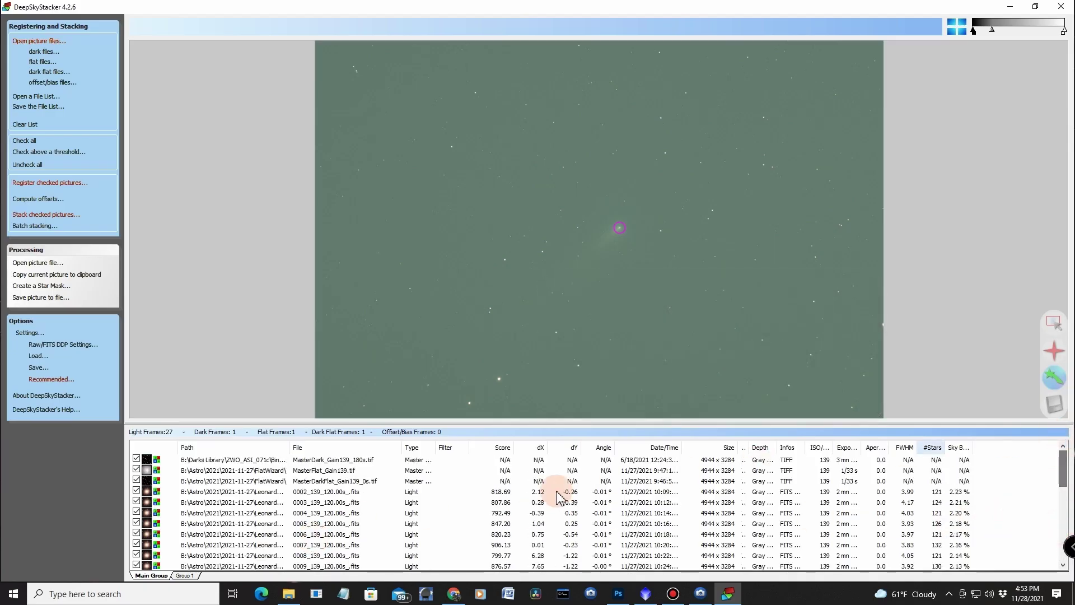
pyautogui.click(317, 494)
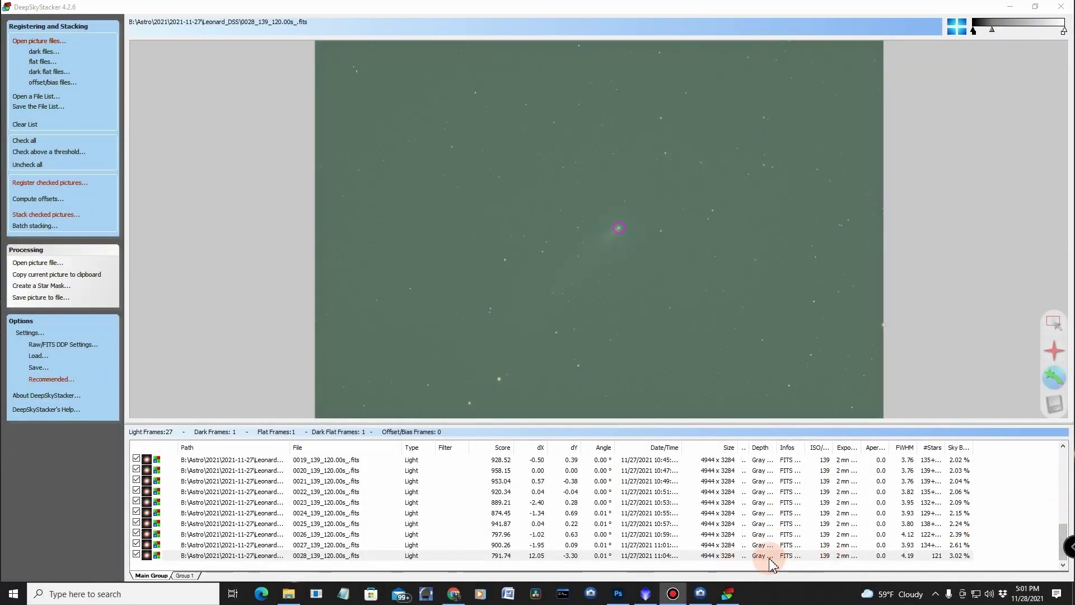
# Preview frame 0002 and step down through frames 0003 to 0013, checking each comet mark.
pyautogui.moveTo(1062, 533); pyautogui.dragTo(1063, 450)
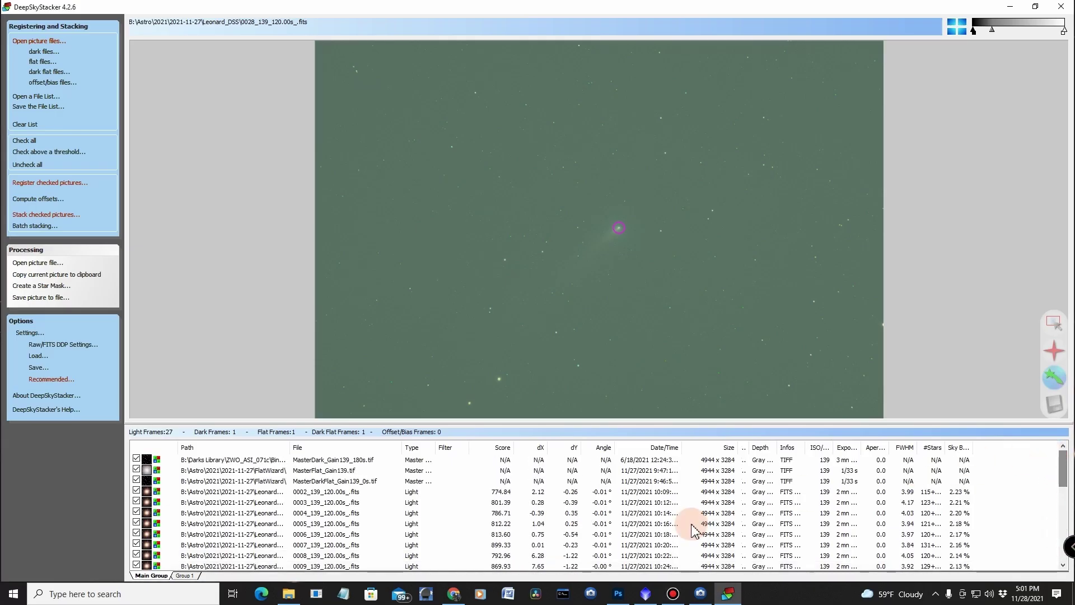
pyautogui.click(627, 493)
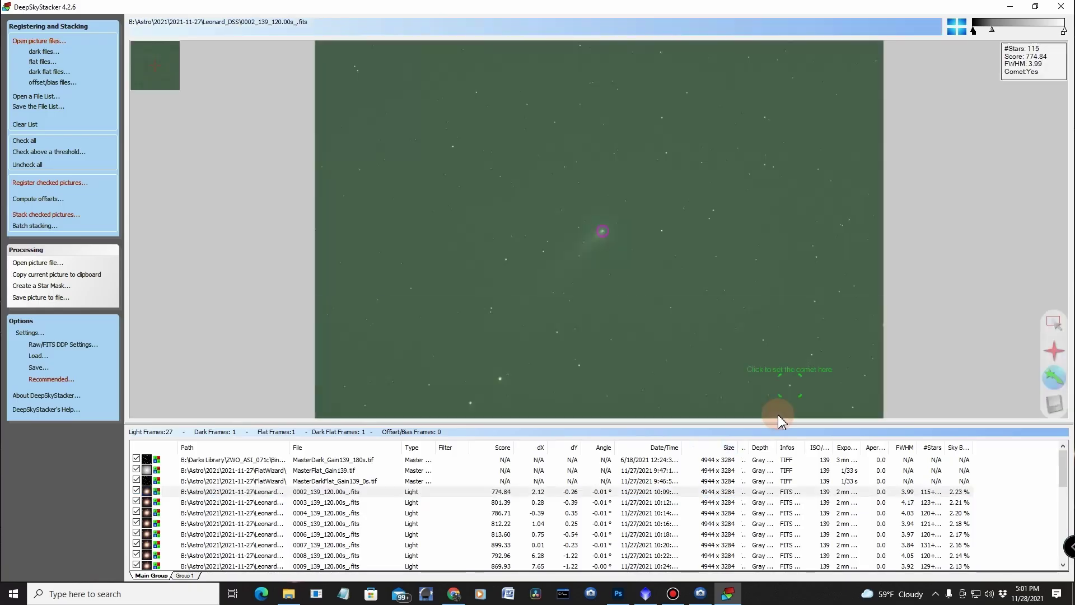
pyautogui.press('Down')
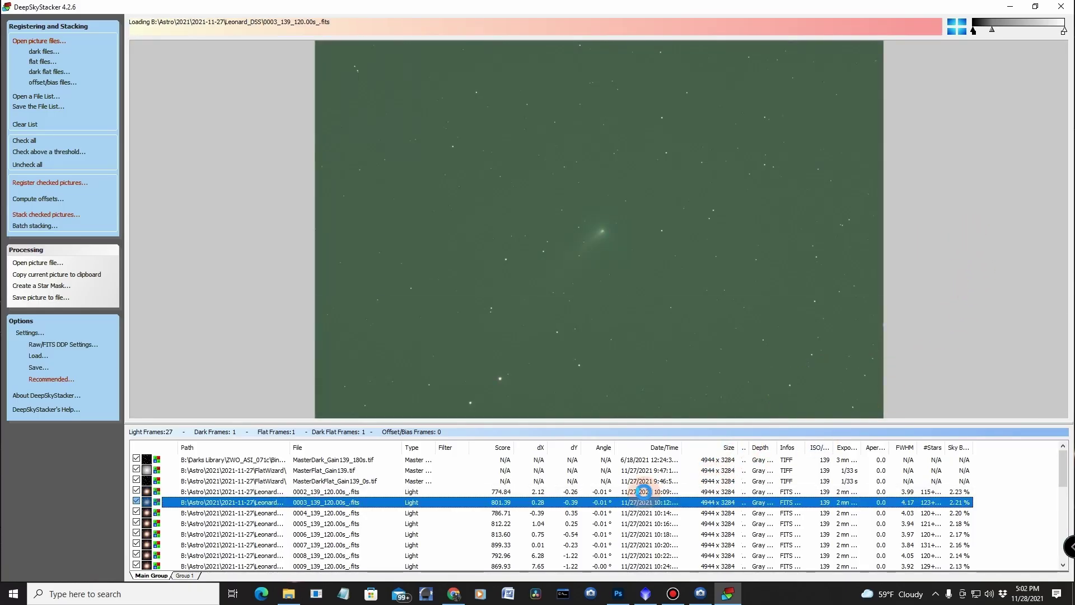
pyautogui.press('Down')
pyautogui.press('Down')
pyautogui.press('Down')
pyautogui.press('Down')
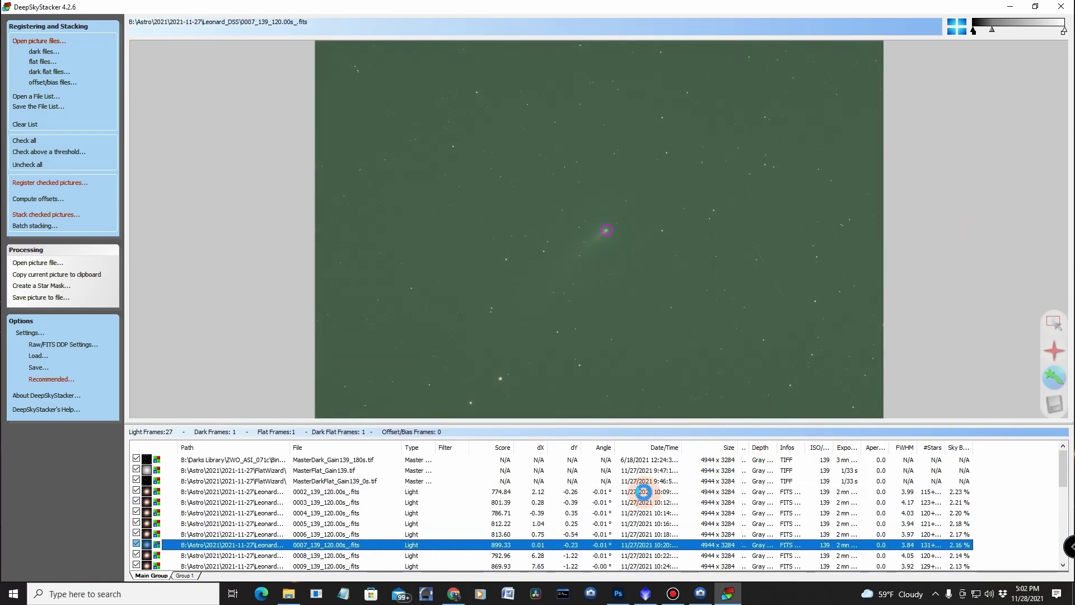
pyautogui.press('Down')
pyautogui.press('Down')
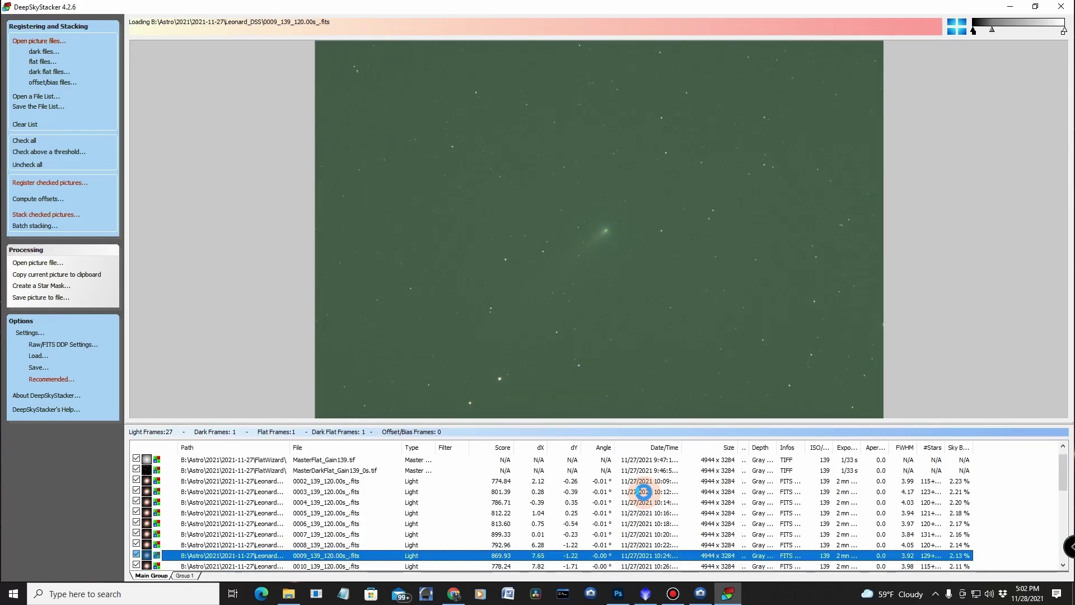
pyautogui.press('Down')
pyautogui.press('Down')
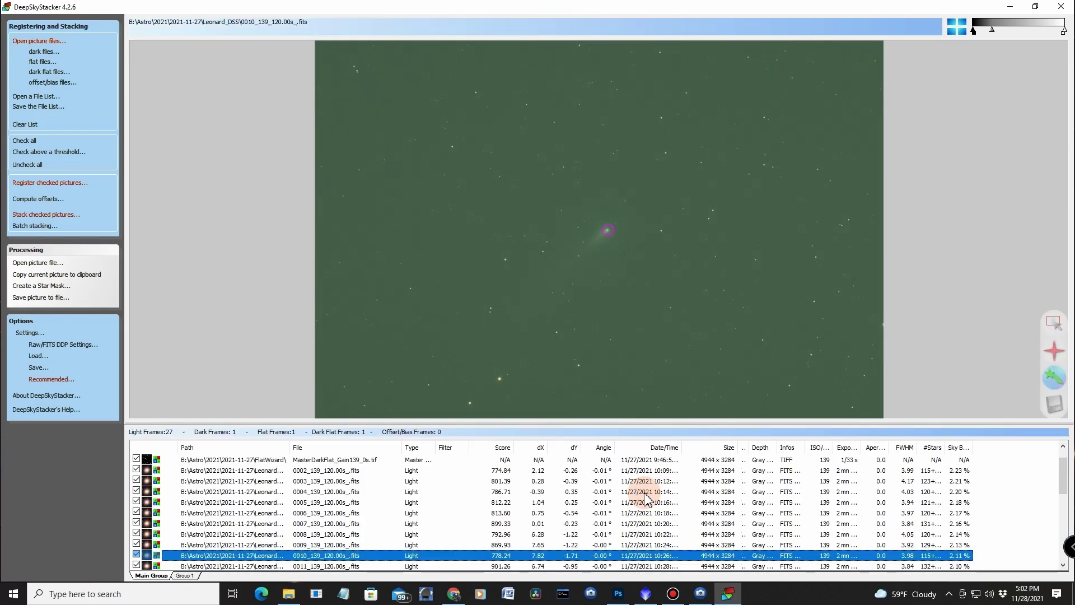
pyautogui.press('Down')
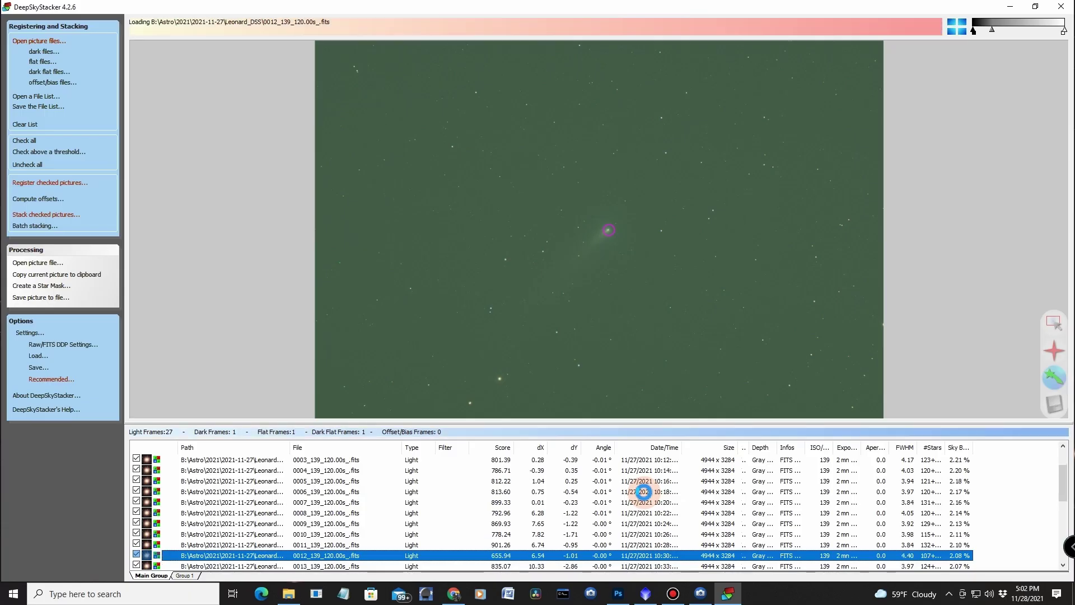
pyautogui.press('Down')
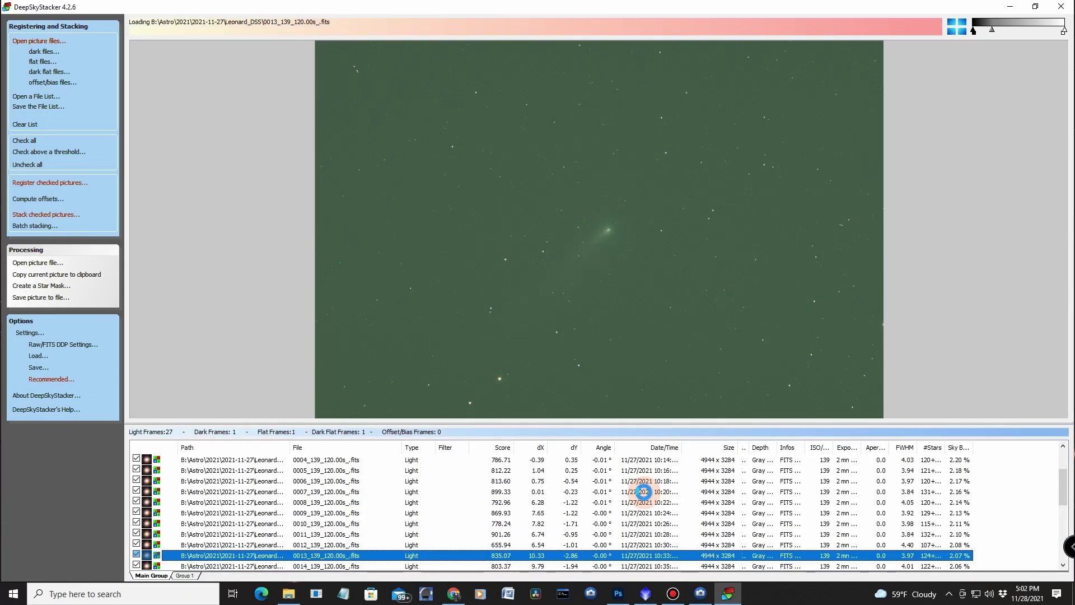
# Set DeepSkyStacker's stacking settings to Comet Stacking in comet-only mode.
pyautogui.click(241, 332)
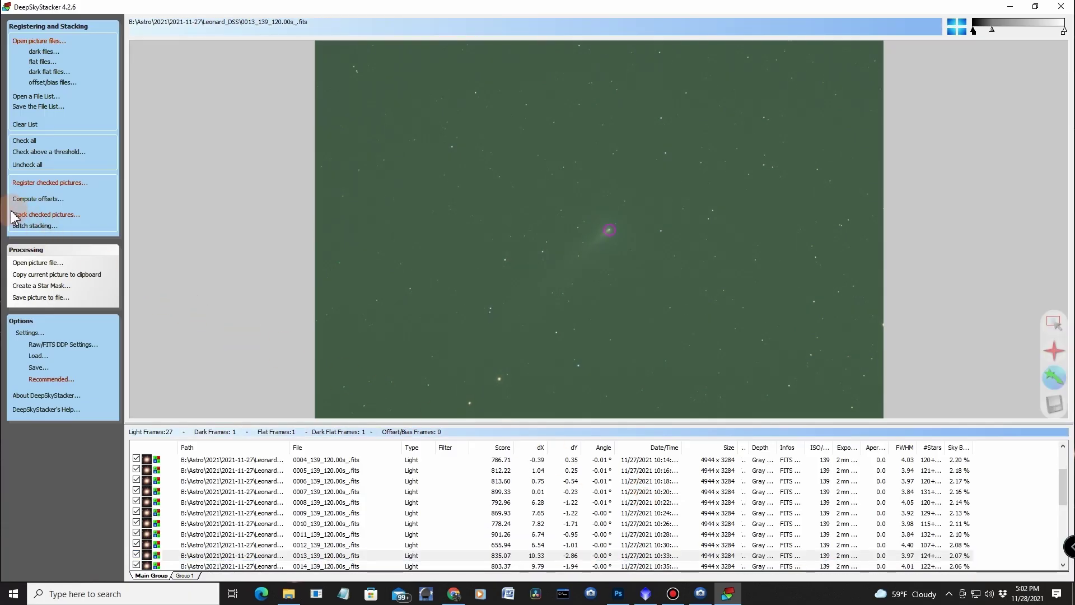
pyautogui.click(23, 336)
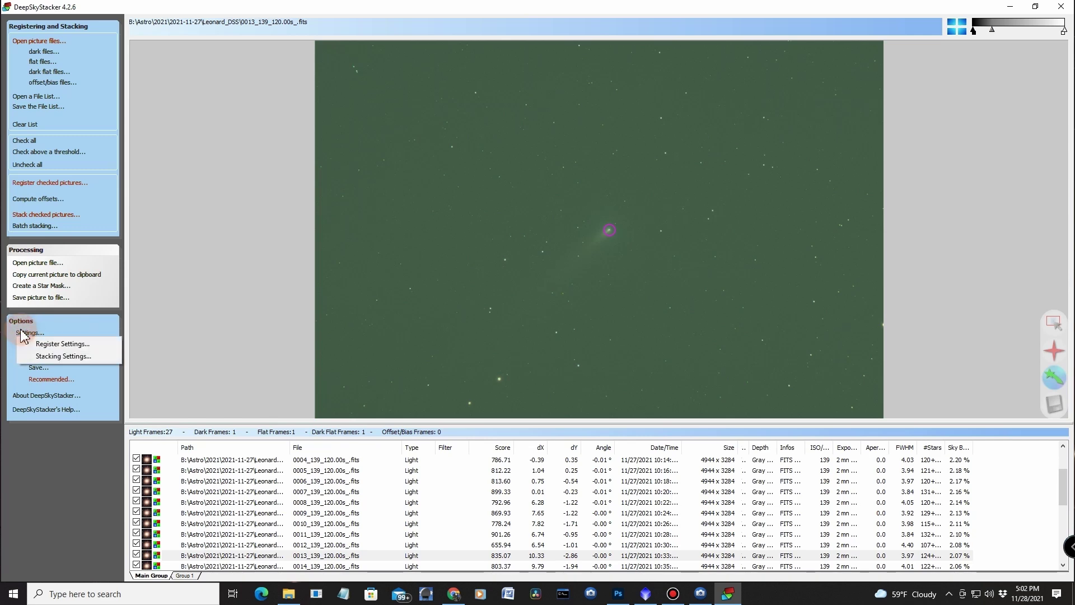
pyautogui.click(68, 363)
pyautogui.click(417, 203)
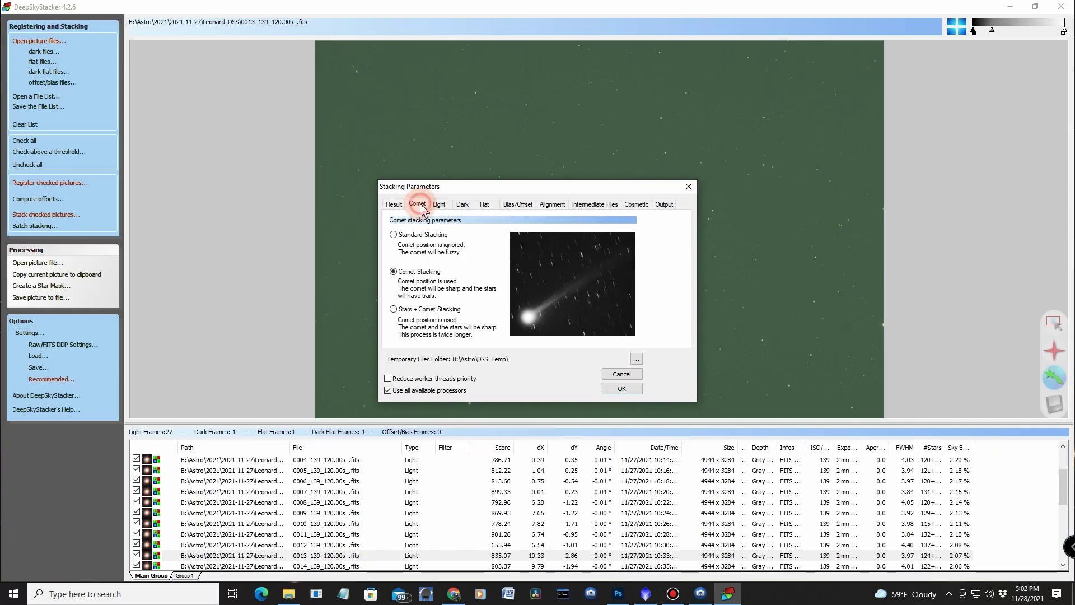
pyautogui.click(419, 271)
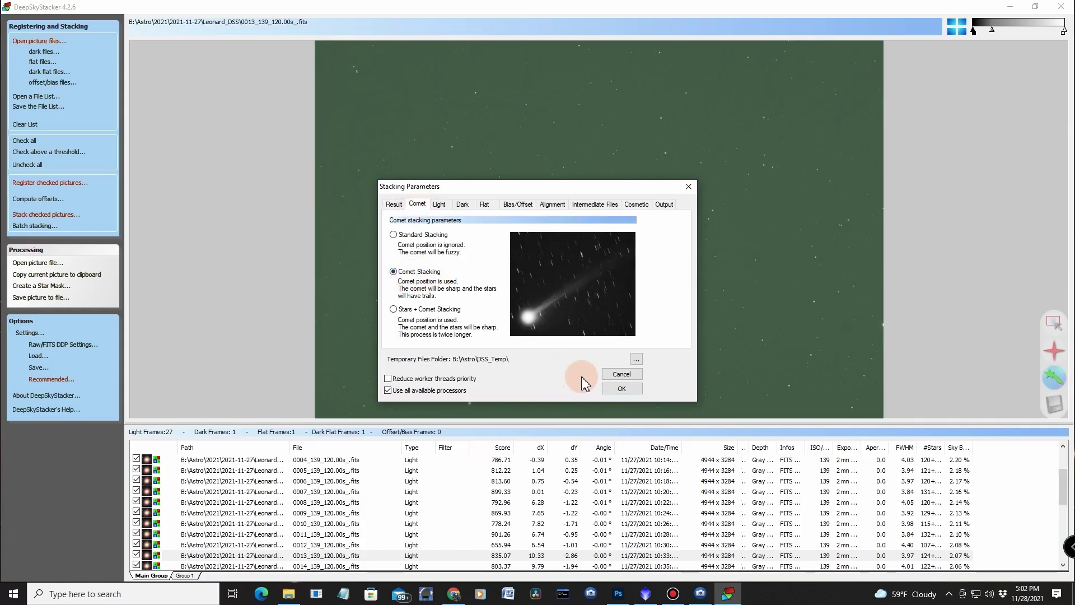
pyautogui.click(622, 388)
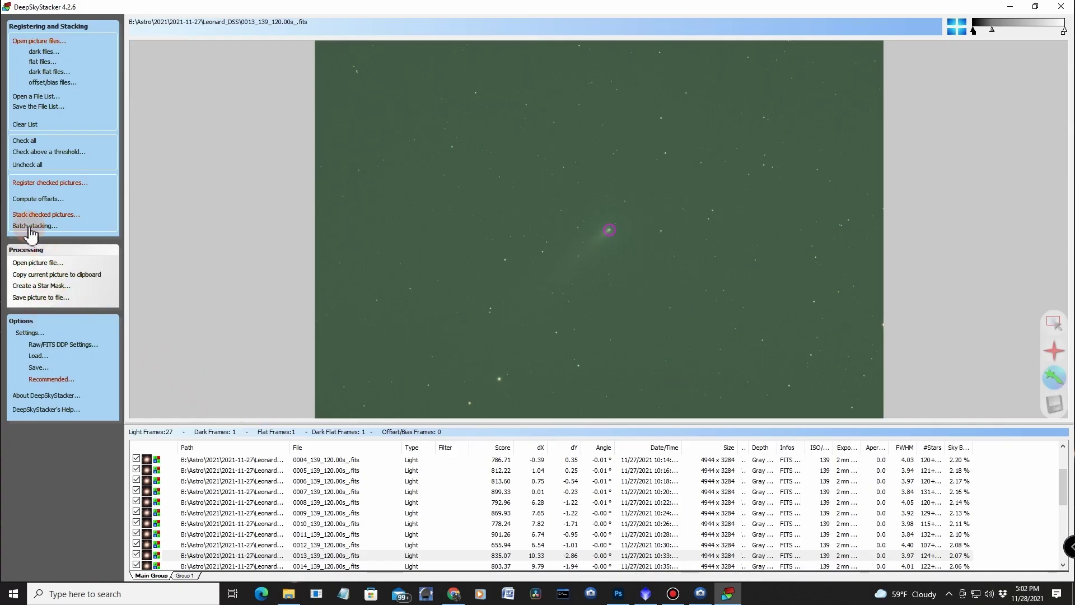
# Register and stack all 27 checked light frames in comet mode.
pyautogui.click(31, 183)
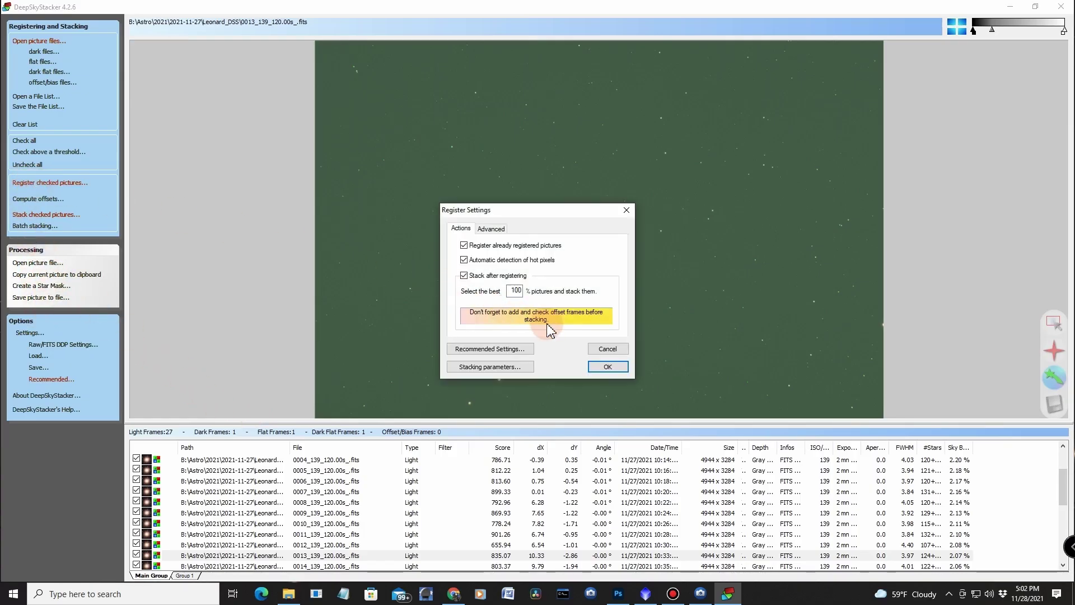
pyautogui.click(606, 367)
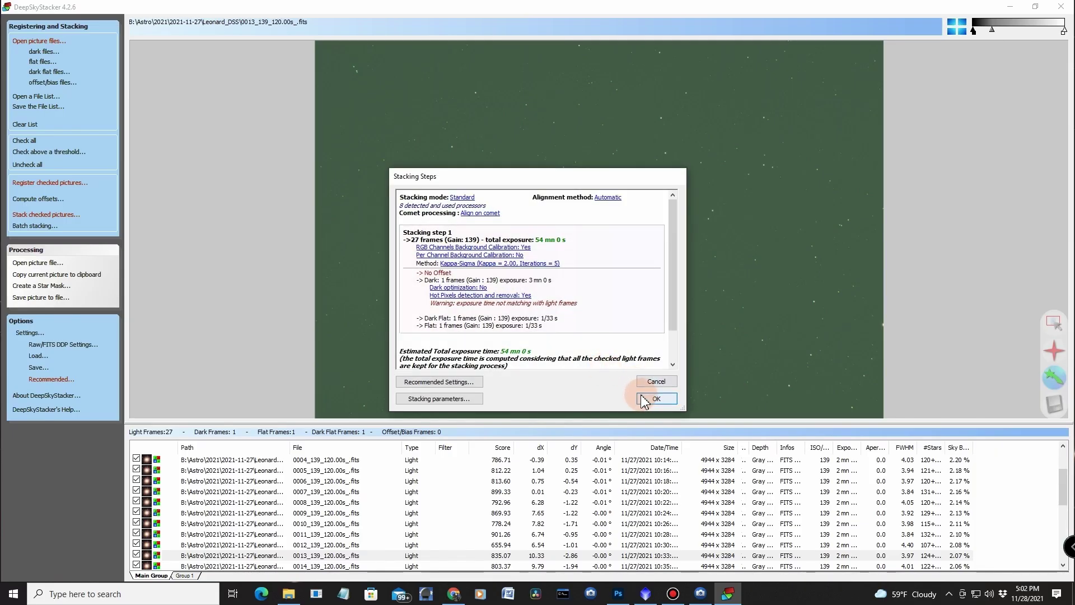
pyautogui.click(656, 400)
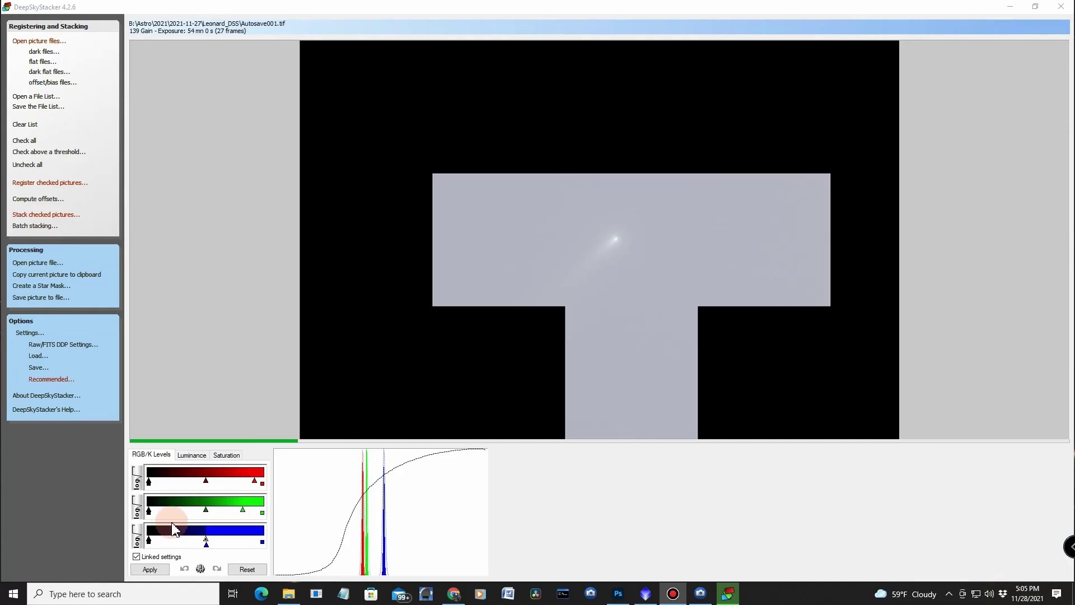
# Lower the linked RGB midtones to align the histogram peaks, apply, and minimize DeepSkyStacker.
pyautogui.moveTo(206, 542)
pyautogui.mouseDown()
pyautogui.moveTo(216, 547)
pyautogui.moveTo(204, 546)
pyautogui.mouseUp()
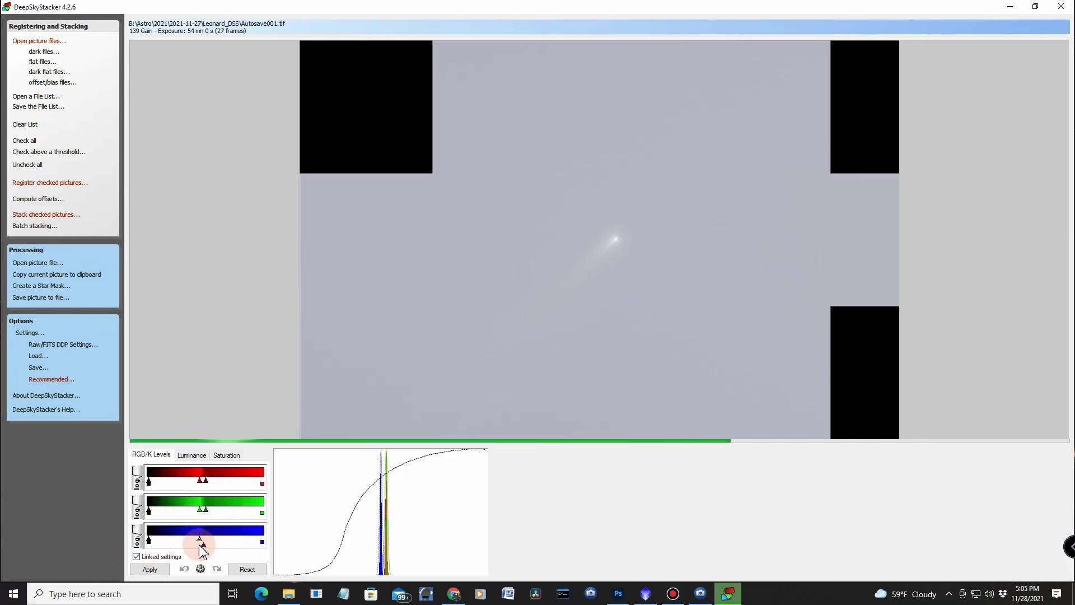
pyautogui.moveTo(203, 548); pyautogui.dragTo(197, 553)
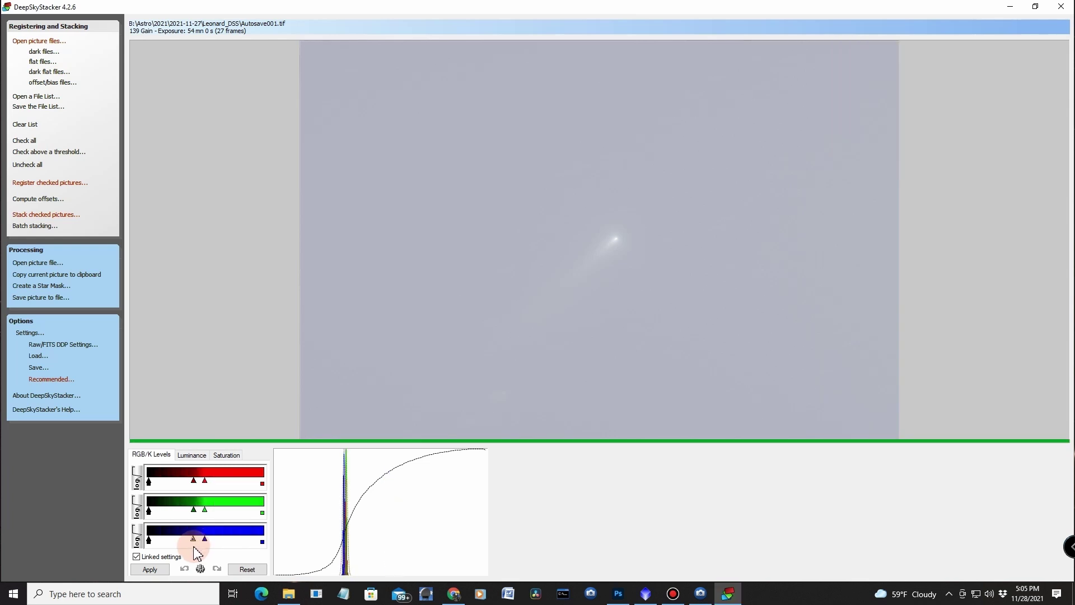
pyautogui.click(150, 569)
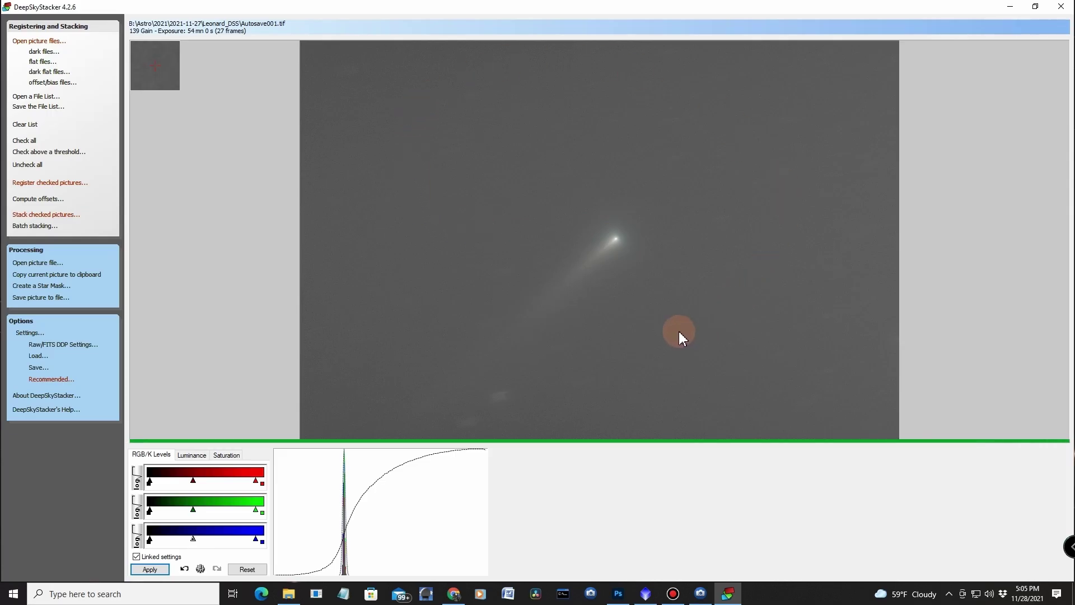
pyautogui.click(1011, 11)
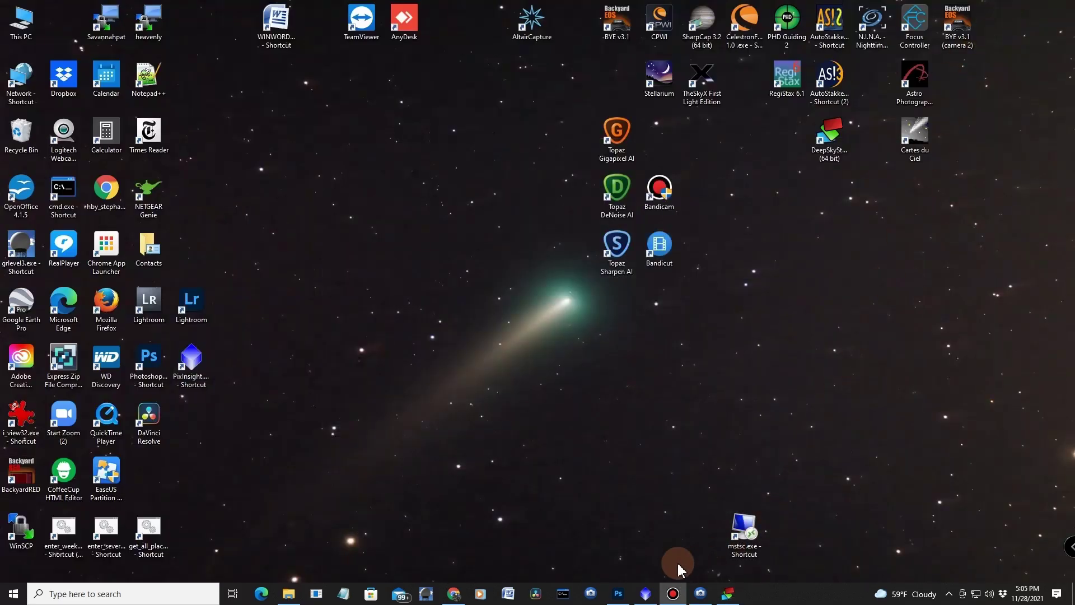
# Bring PixInsight forward and browse the Open dialog into the 2021-11-27 folder.
pyautogui.click(656, 588)
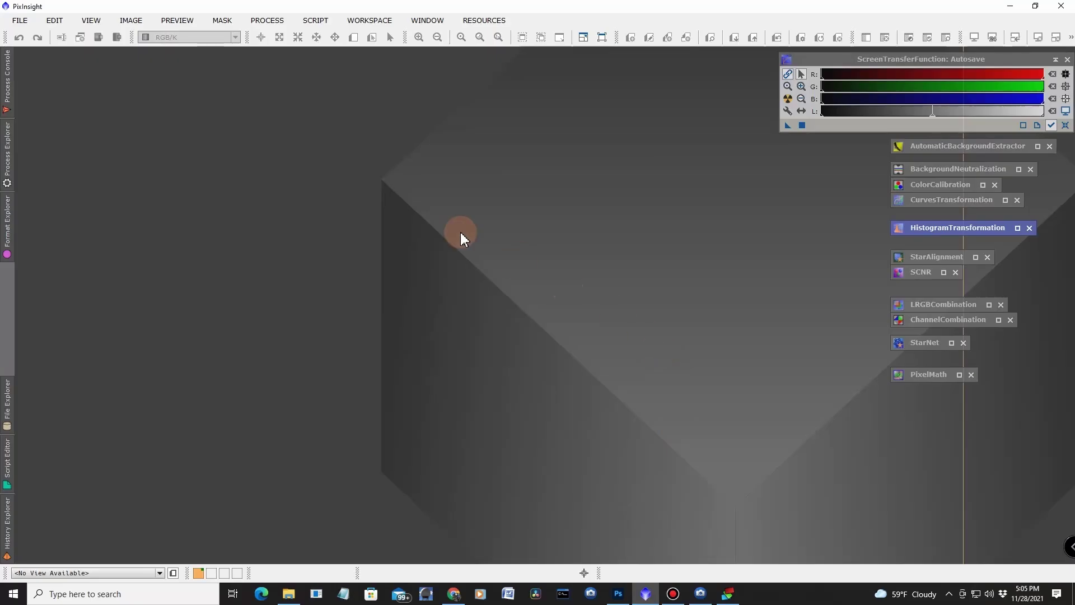
pyautogui.click(23, 21)
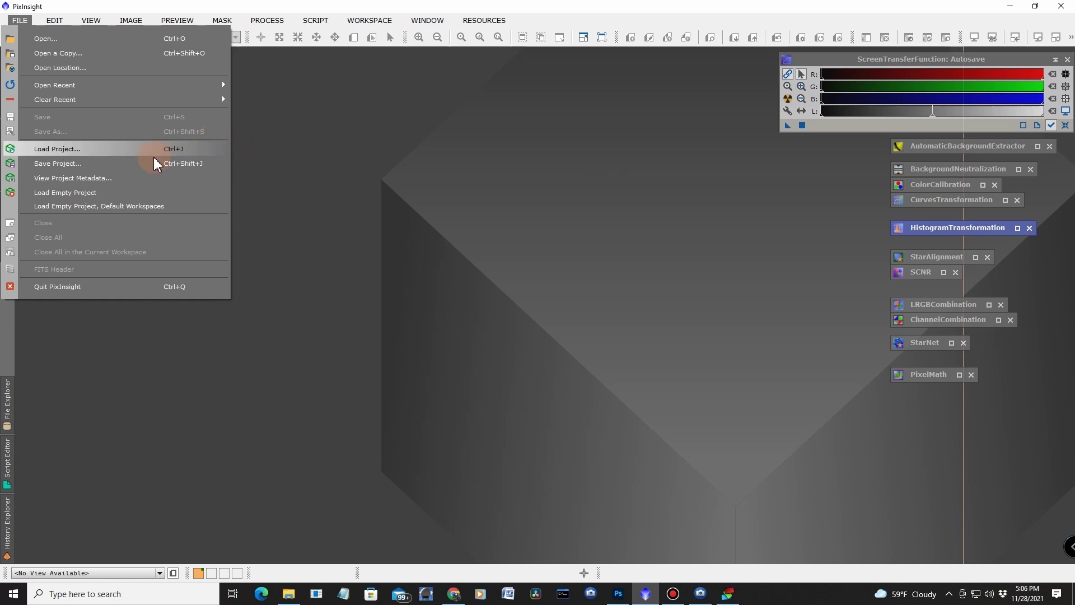
pyautogui.click(40, 44)
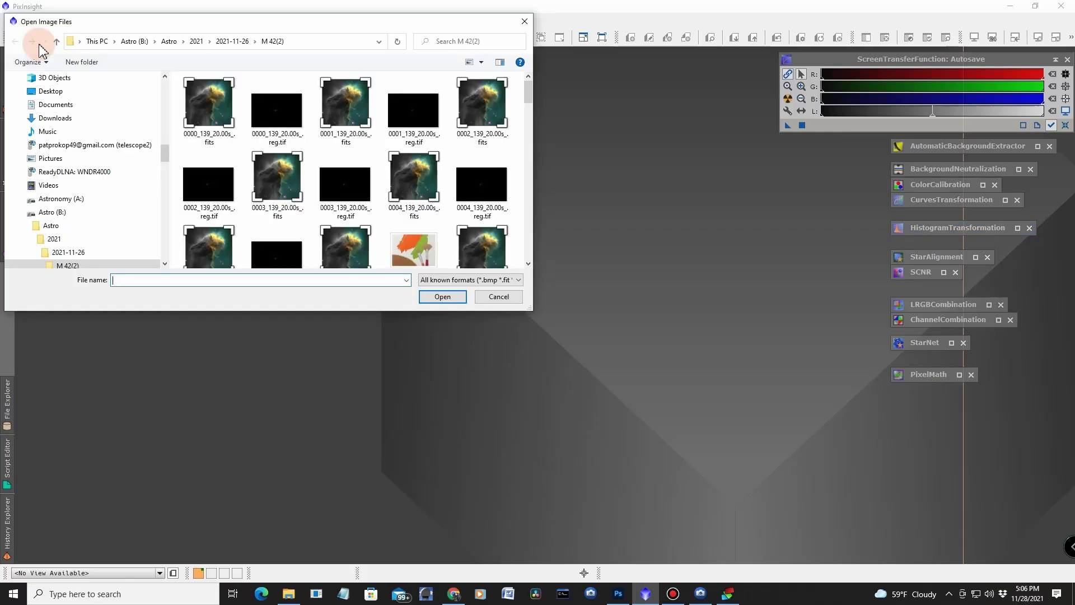
pyautogui.click(53, 242)
pyautogui.click(214, 167)
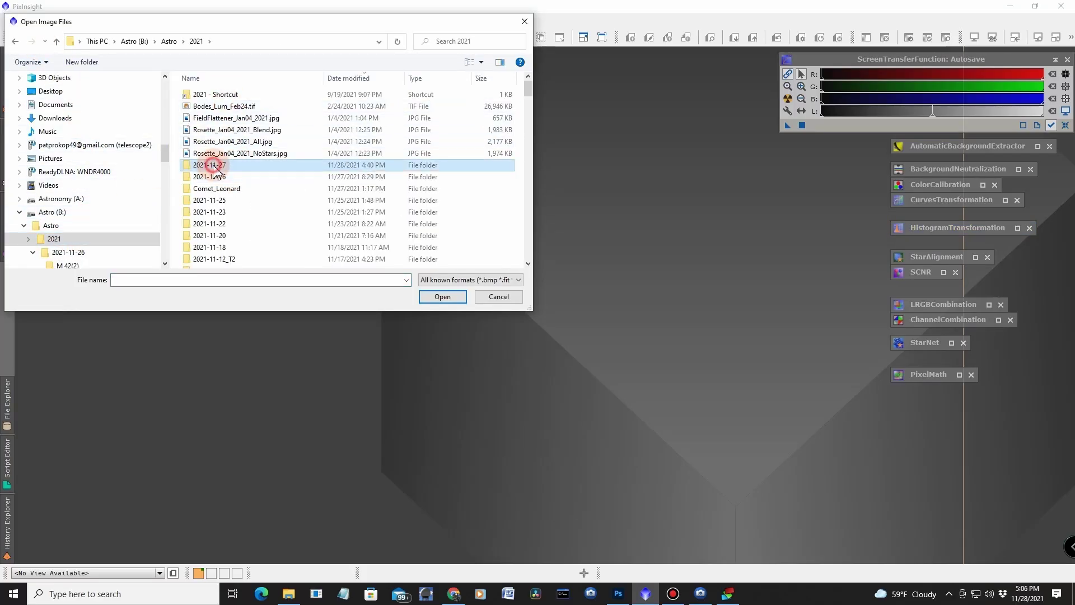
pyautogui.doubleClick(214, 167)
# Enter Leonard_DSS, sort files by date modified, and open Autosave001.tif.
pyautogui.click(412, 109)
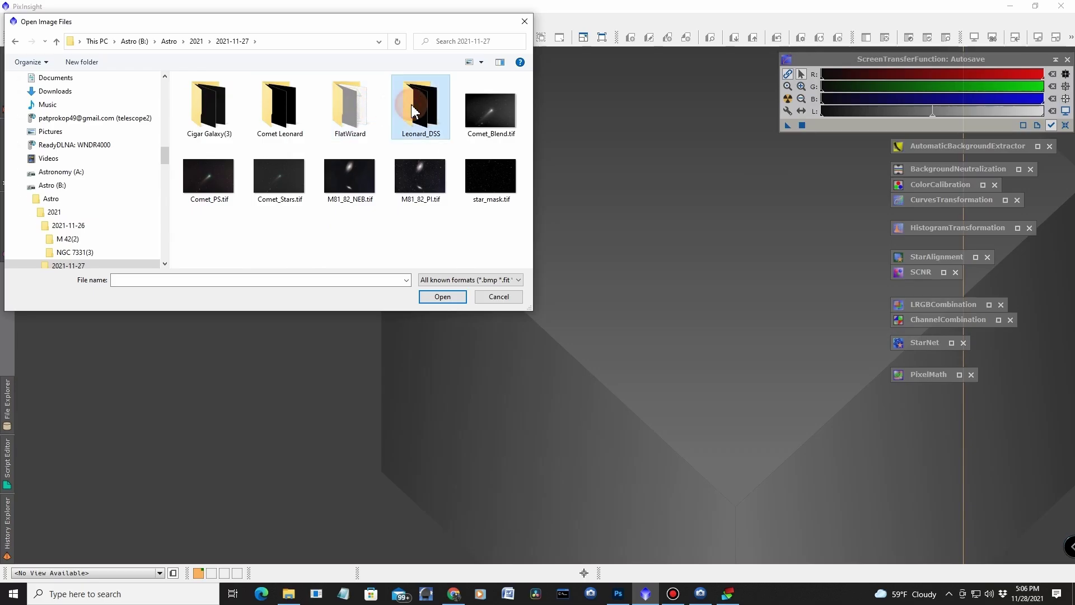
pyautogui.doubleClick(413, 109)
pyautogui.click(377, 106)
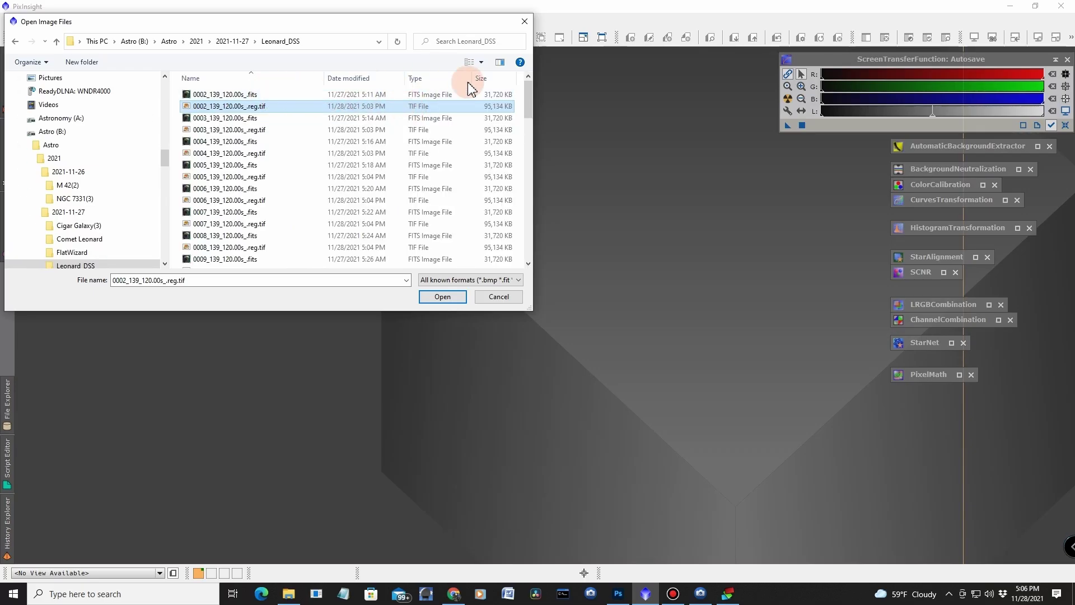
pyautogui.click(349, 80)
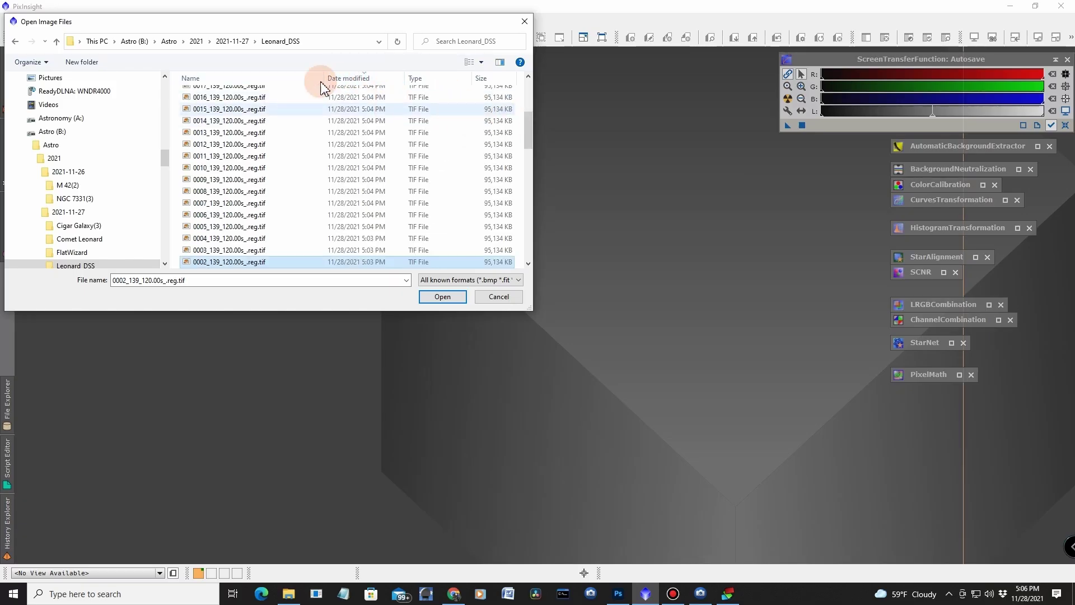
pyautogui.click(551, 119)
pyautogui.moveTo(533, 134); pyautogui.dragTo(523, 89)
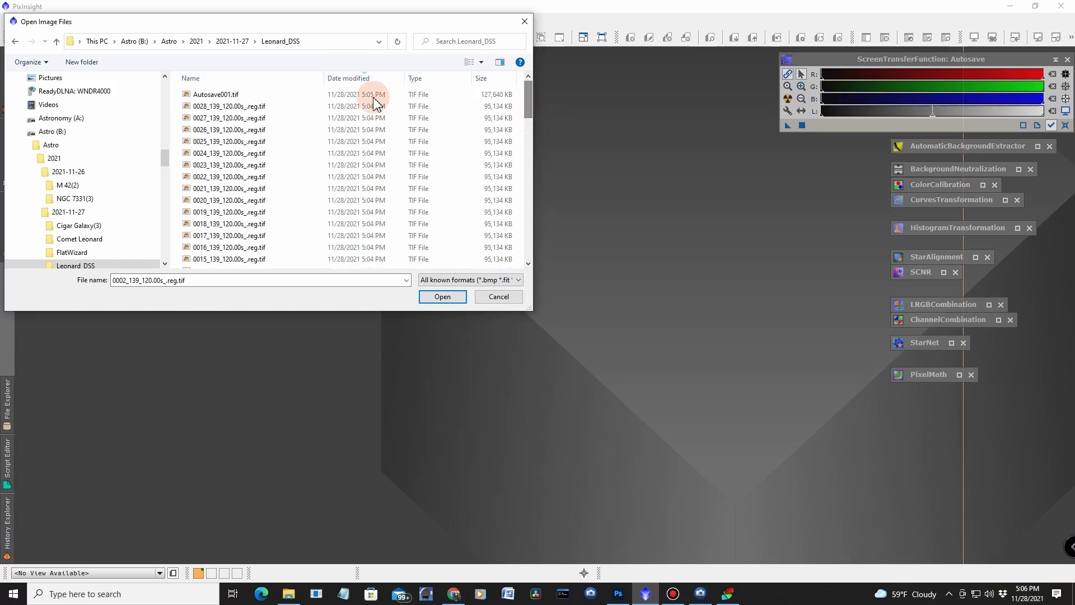
pyautogui.doubleClick(226, 96)
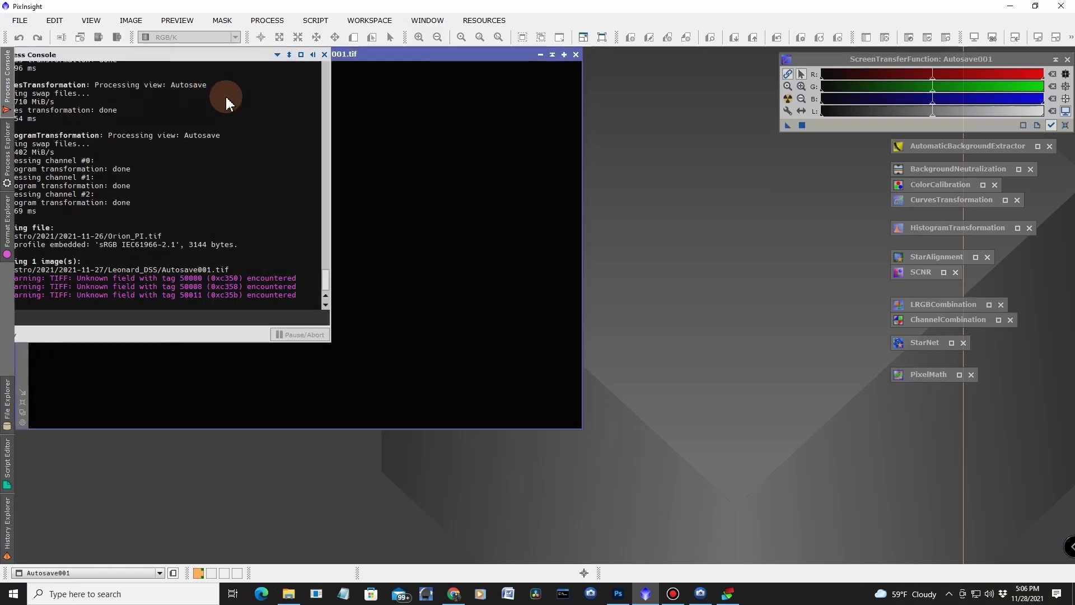
# Auto-stretch Autosave001, then open the earlier Autosave.tif stack and auto-stretch it too.
pyautogui.click(788, 99)
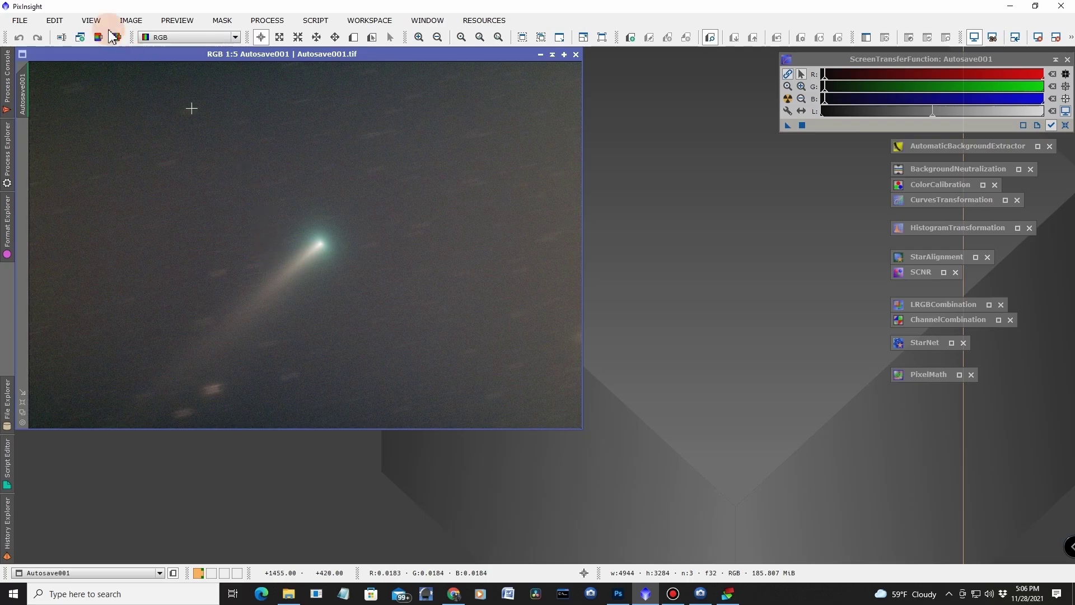
pyautogui.click(23, 22)
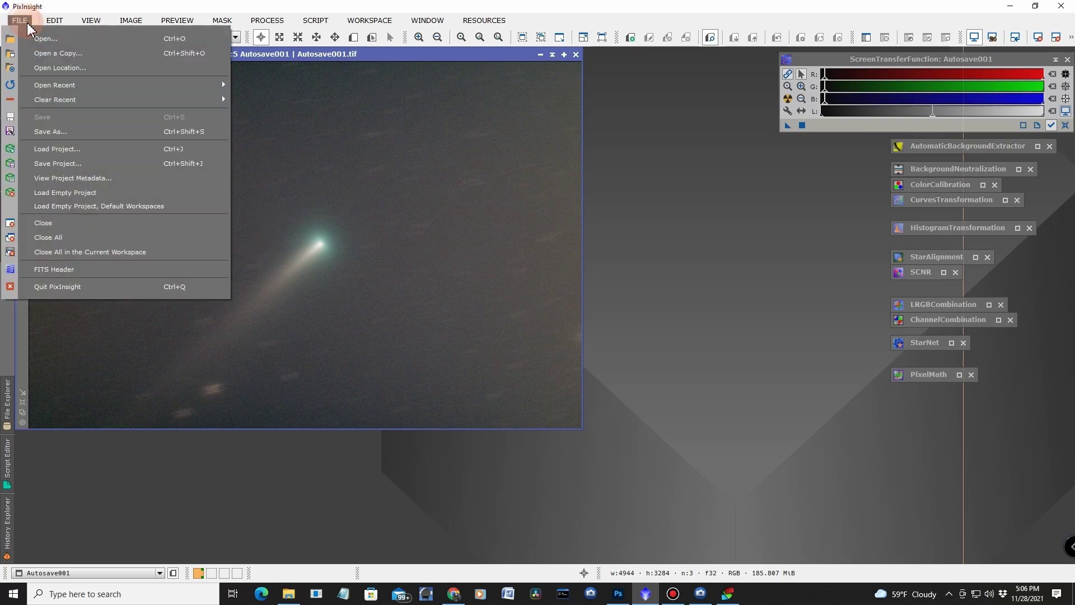
pyautogui.click(41, 34)
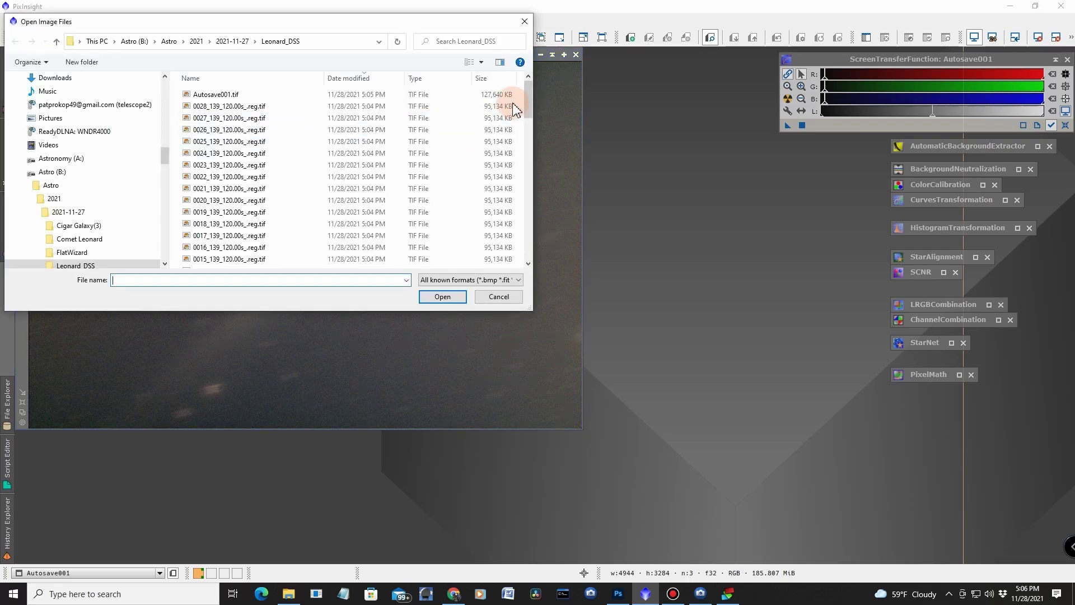
pyautogui.moveTo(528, 104); pyautogui.dragTo(537, 149)
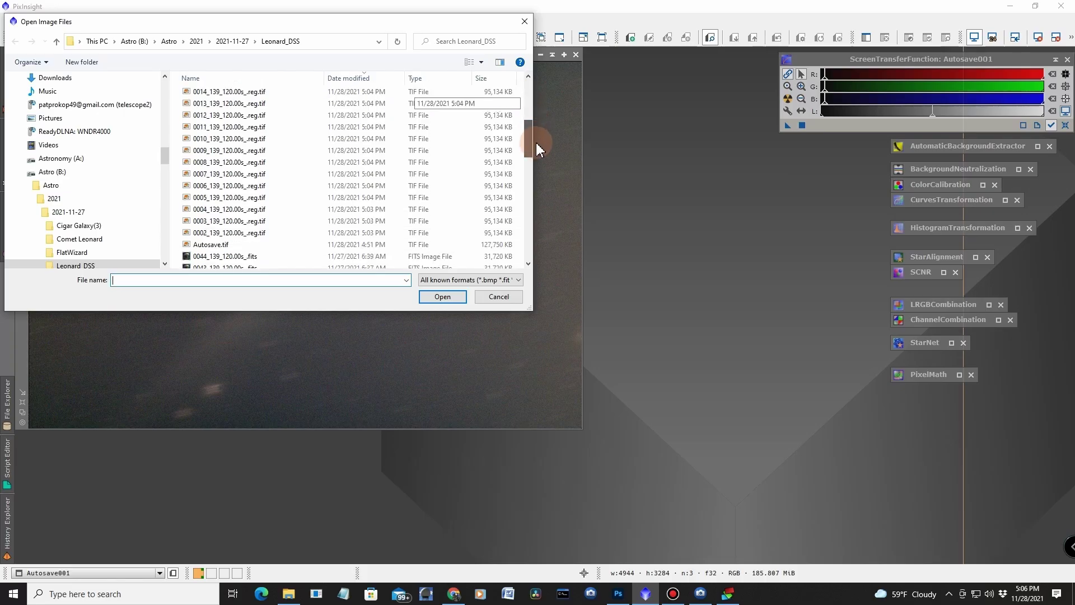
pyautogui.doubleClick(216, 195)
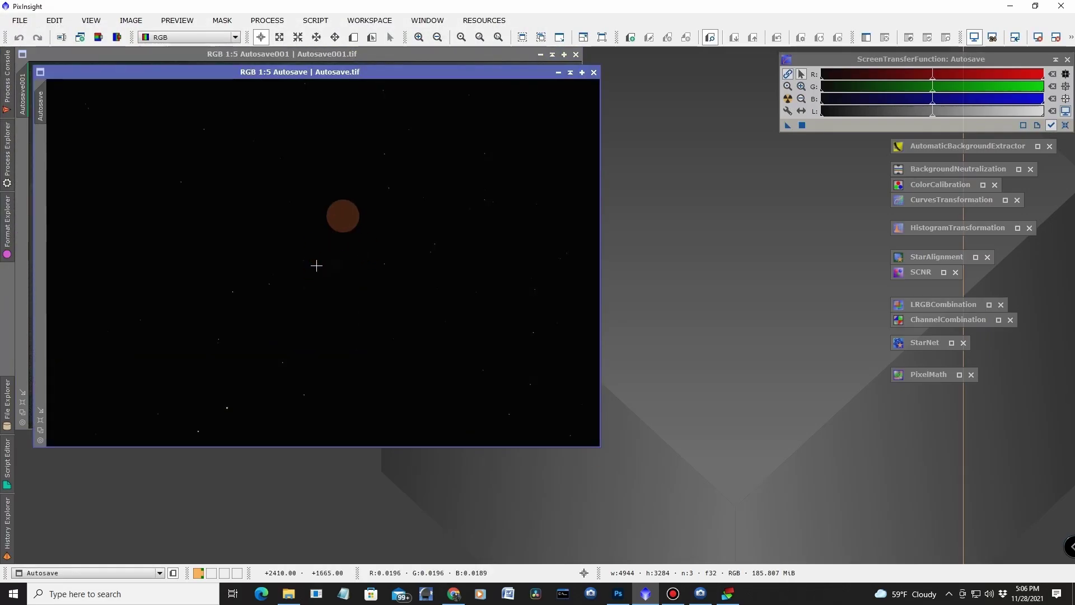
pyautogui.click(784, 98)
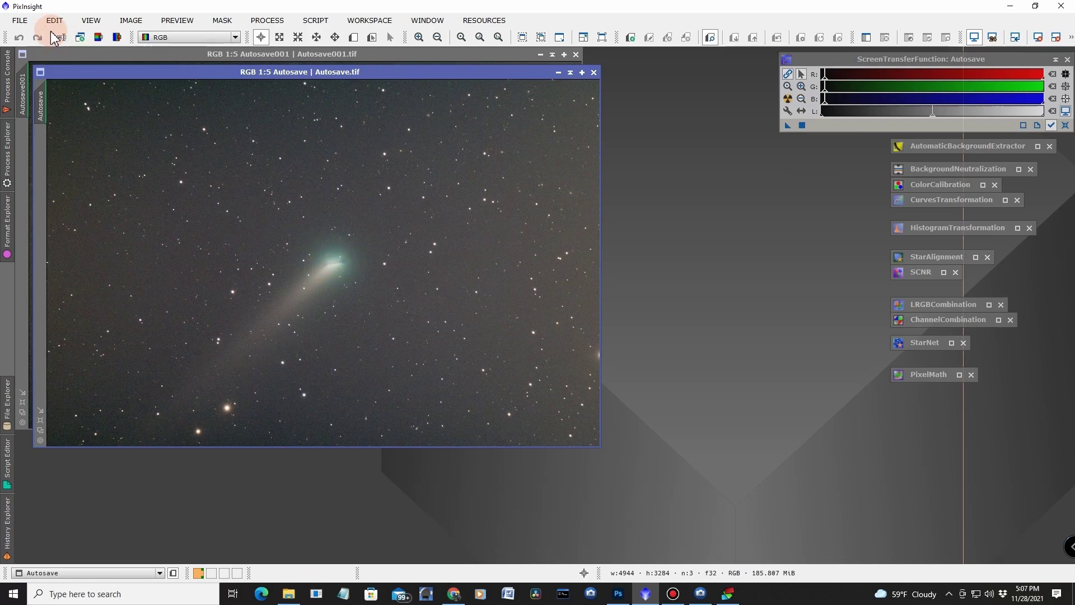
# Open a copy of registered frame 0013_139_120.00s_reg.tif and STF auto-stretch it.
pyautogui.click(21, 21)
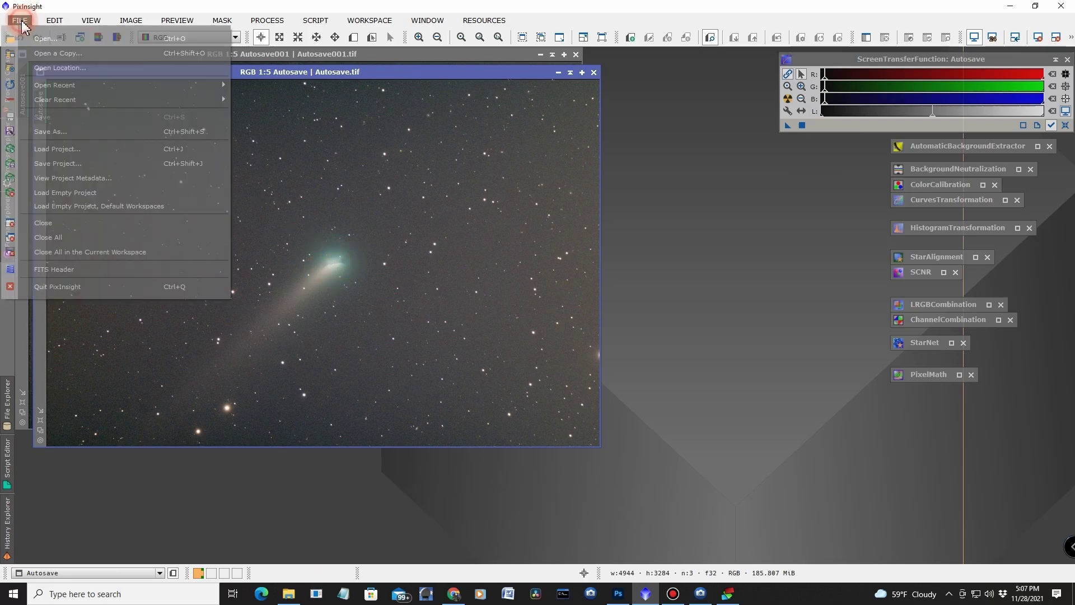
pyautogui.click(43, 56)
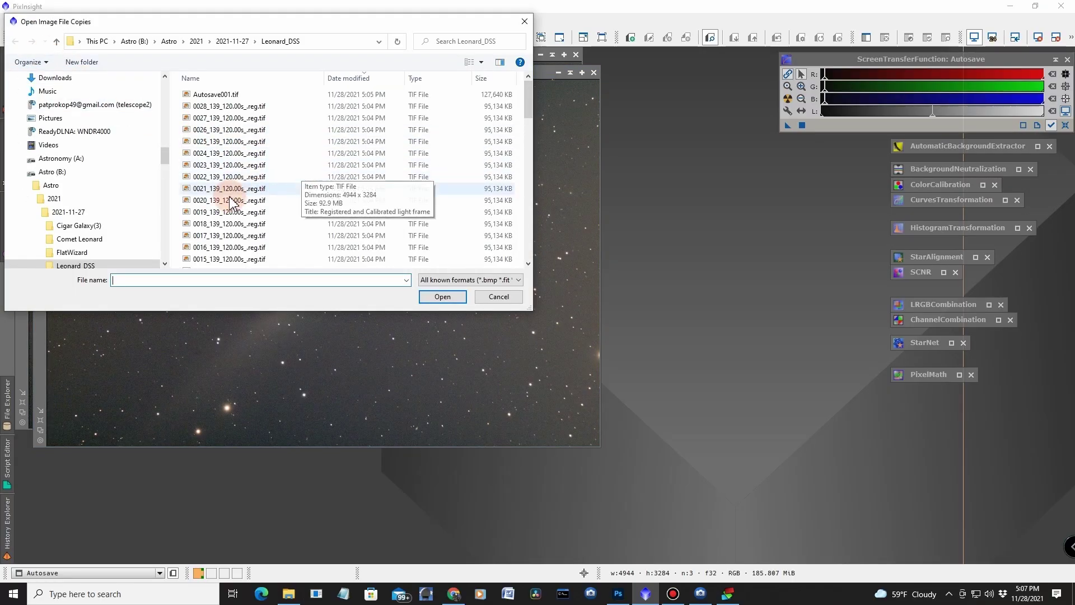
pyautogui.moveTo(528, 106)
pyautogui.mouseDown()
pyautogui.moveTo(531, 137)
pyautogui.moveTo(528, 124)
pyautogui.mouseUp()
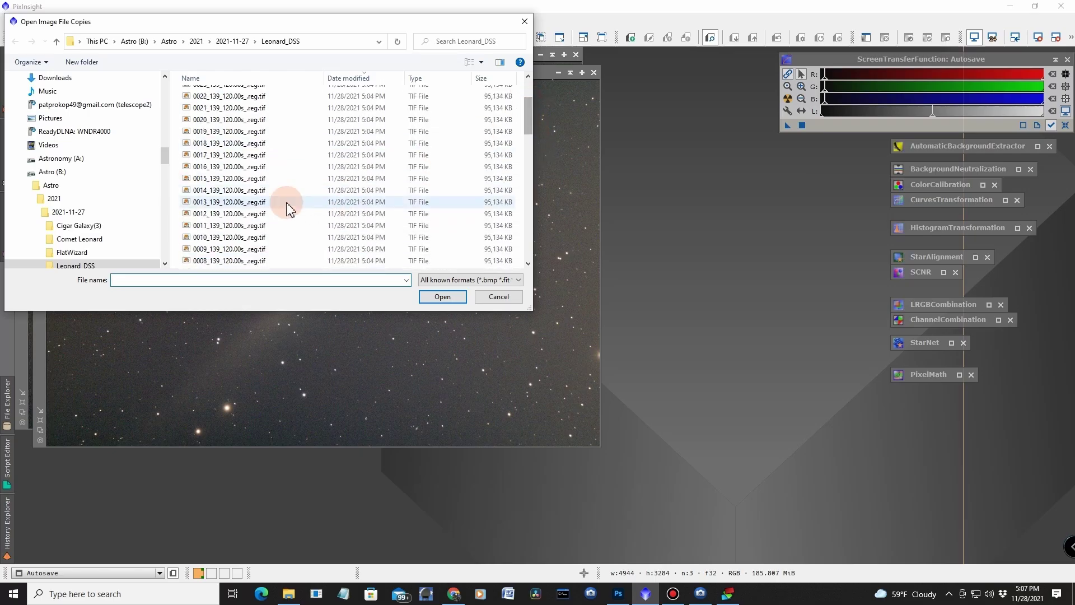
pyautogui.doubleClick(213, 202)
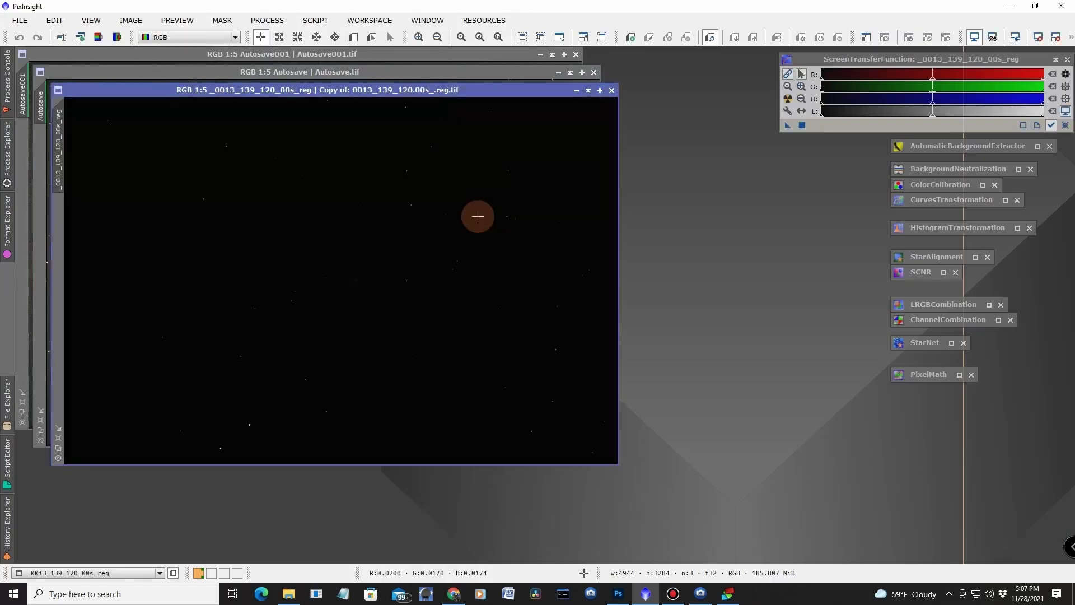
pyautogui.click(789, 100)
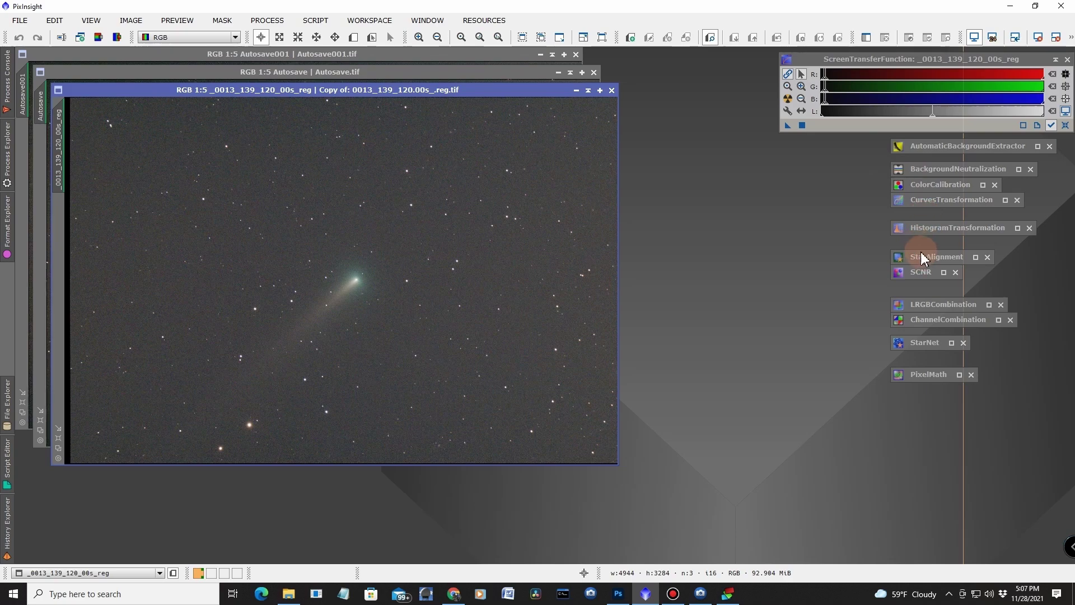
# Apply frame 0013's auto-stretch permanently via HistogramTransformation and reset its screen stretch.
pyautogui.doubleClick(924, 230)
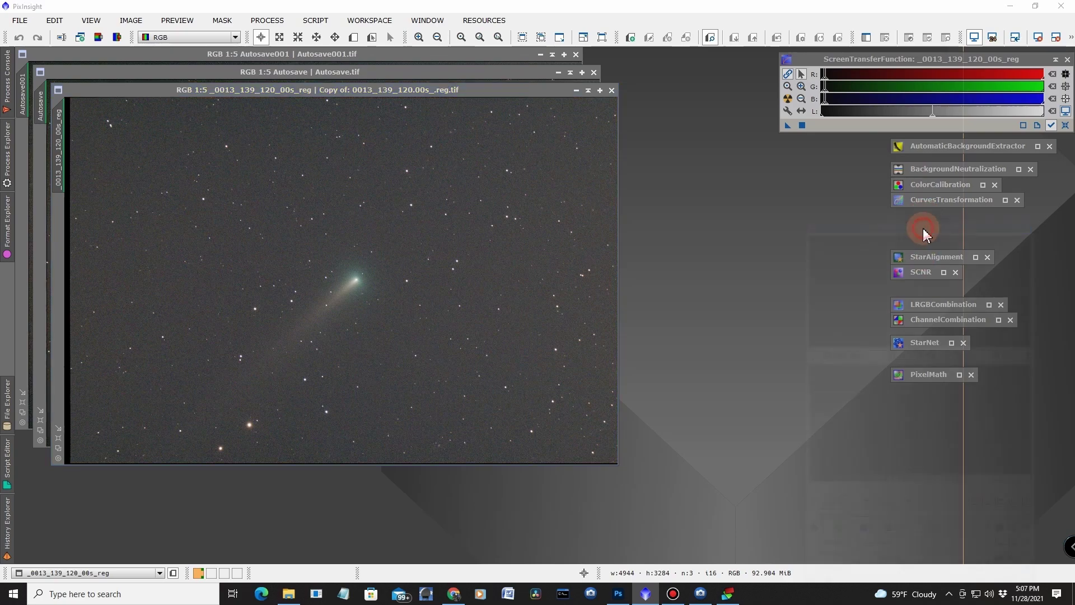
pyautogui.moveTo(788, 126); pyautogui.dragTo(833, 520)
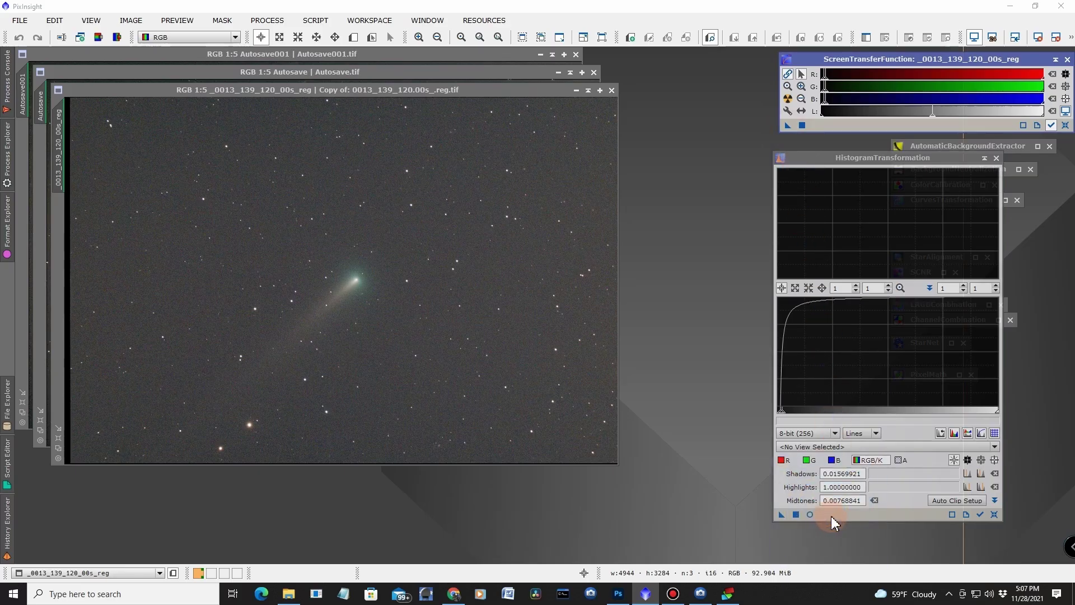
pyautogui.click(796, 514)
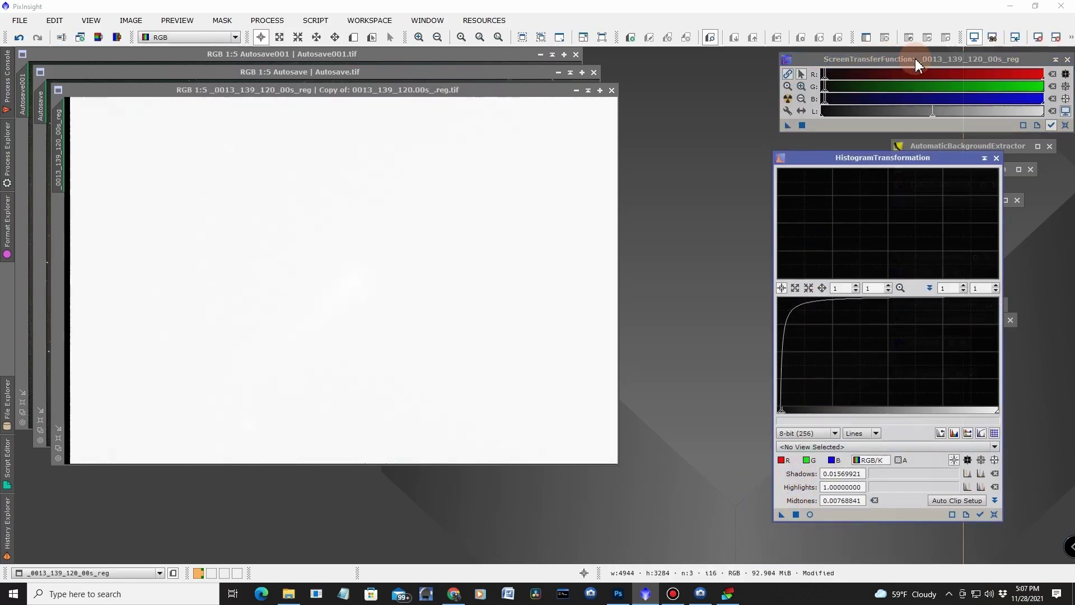
pyautogui.click(974, 38)
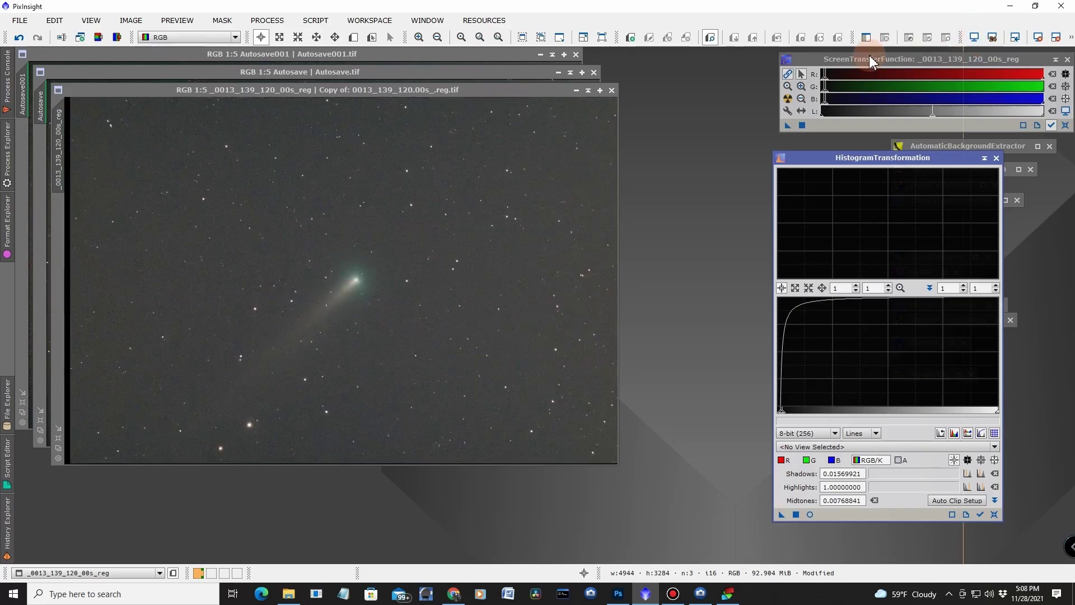
pyautogui.click(506, 114)
pyautogui.moveTo(508, 91); pyautogui.dragTo(512, 209)
# Close Autosave.tif and permanently stretch Autosave001 with its own auto-stretch settings.
pyautogui.click(472, 72)
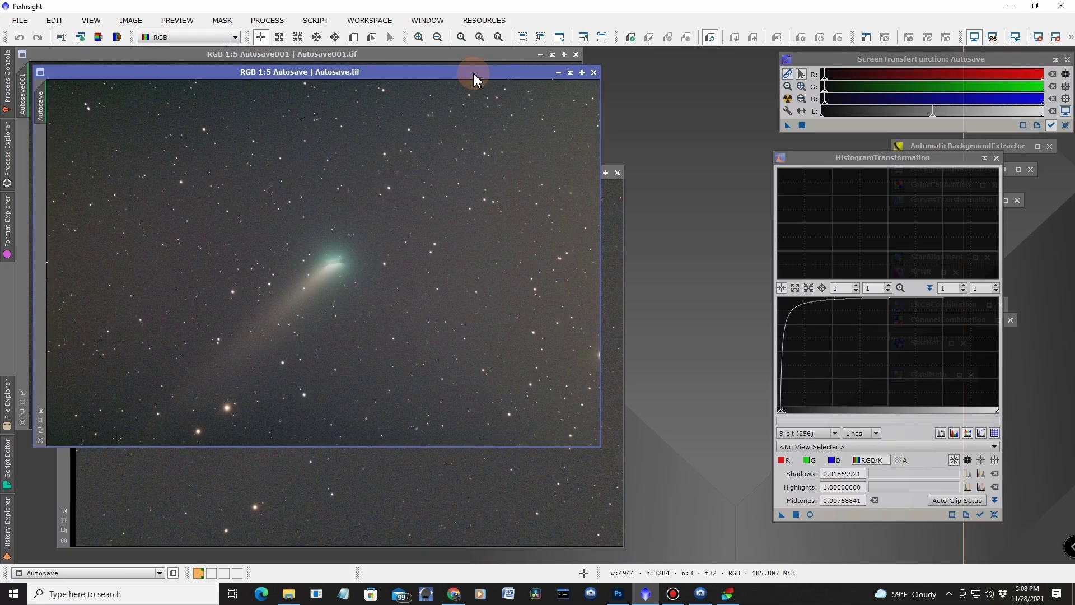
pyautogui.click(594, 72)
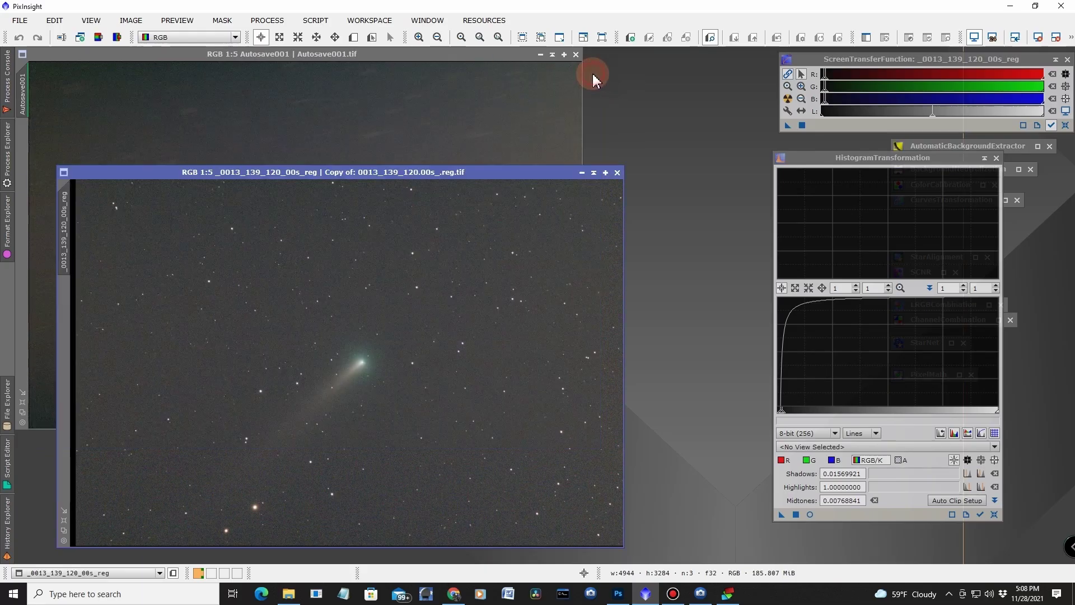
pyautogui.click(421, 59)
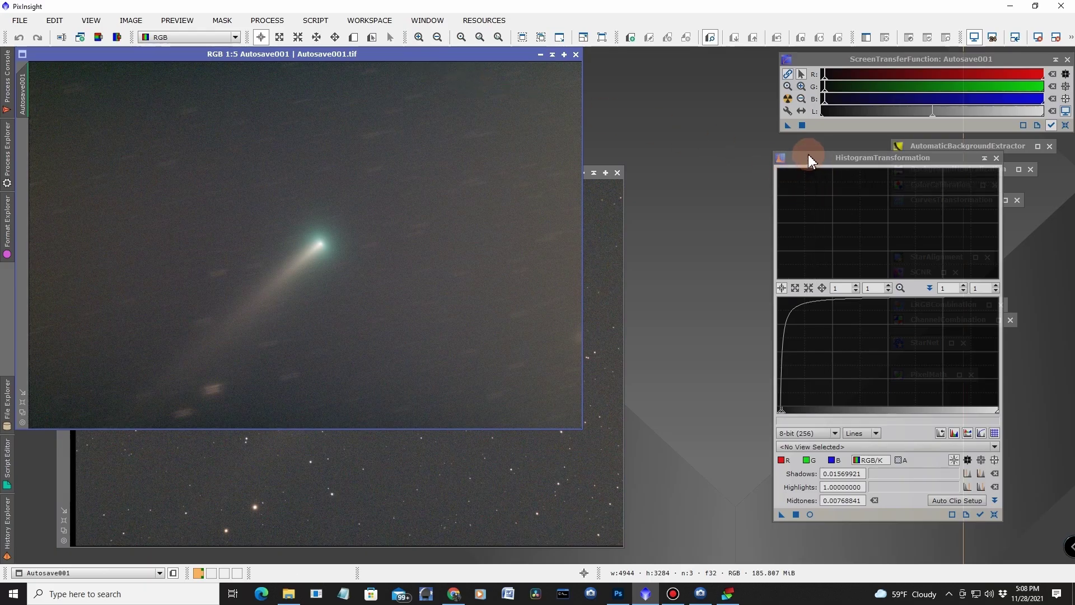
pyautogui.moveTo(788, 125); pyautogui.dragTo(807, 508)
pyautogui.click(796, 514)
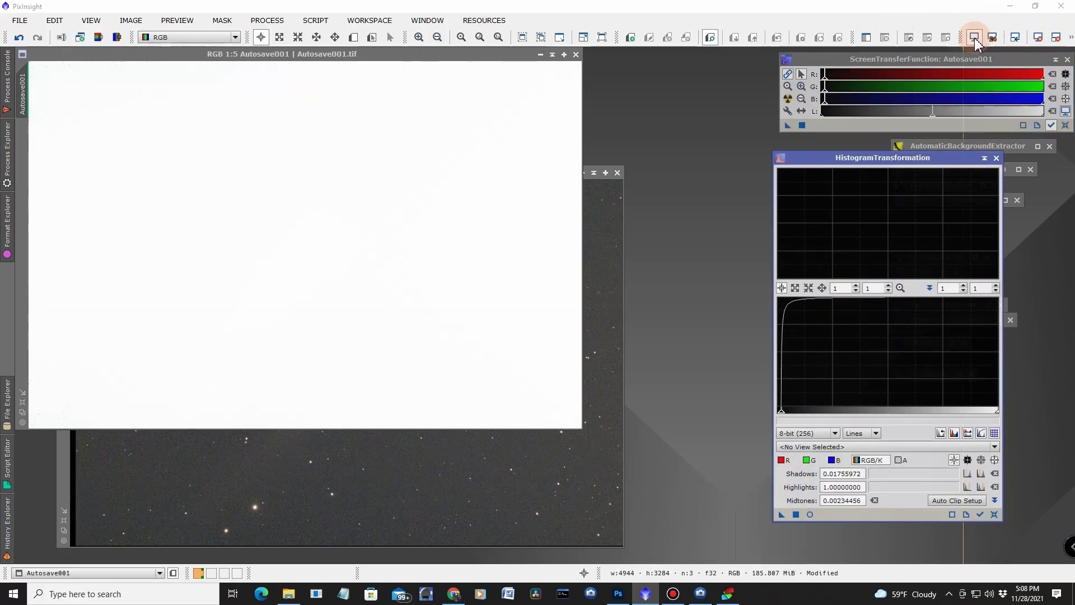
pyautogui.click(974, 37)
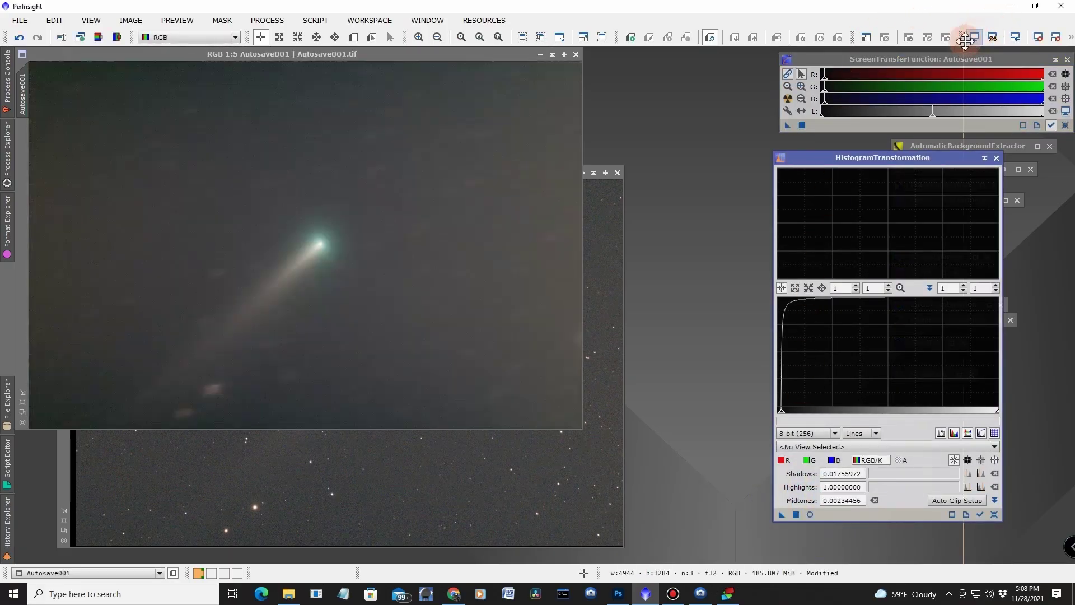
# Save the stretched comet stack as Comet_Only.tif, a 16-bit integer TIFF.
pyautogui.click(19, 20)
pyautogui.click(58, 137)
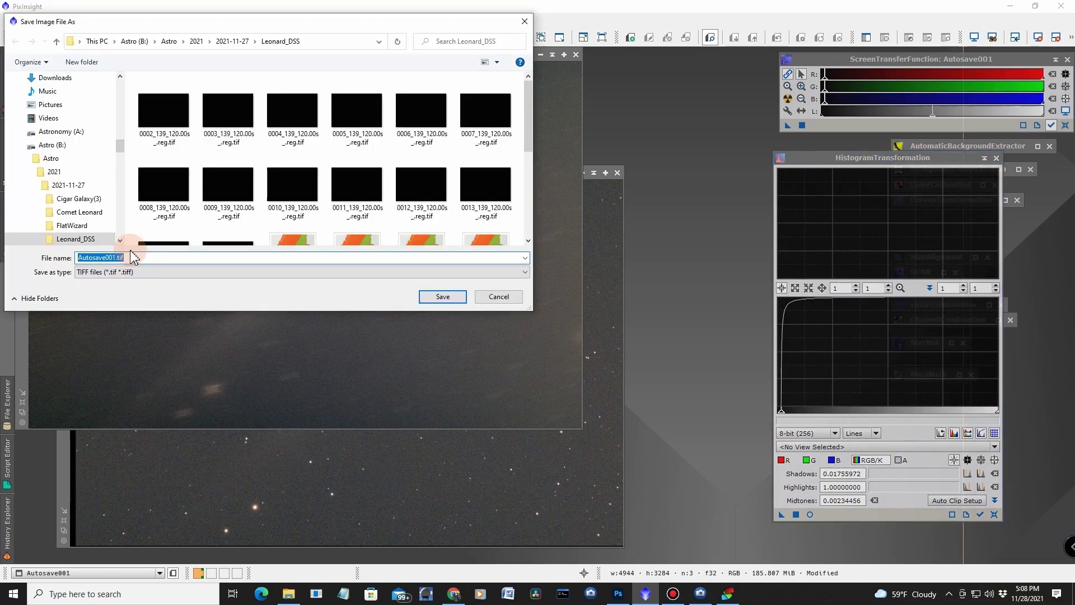
pyautogui.write('Co')
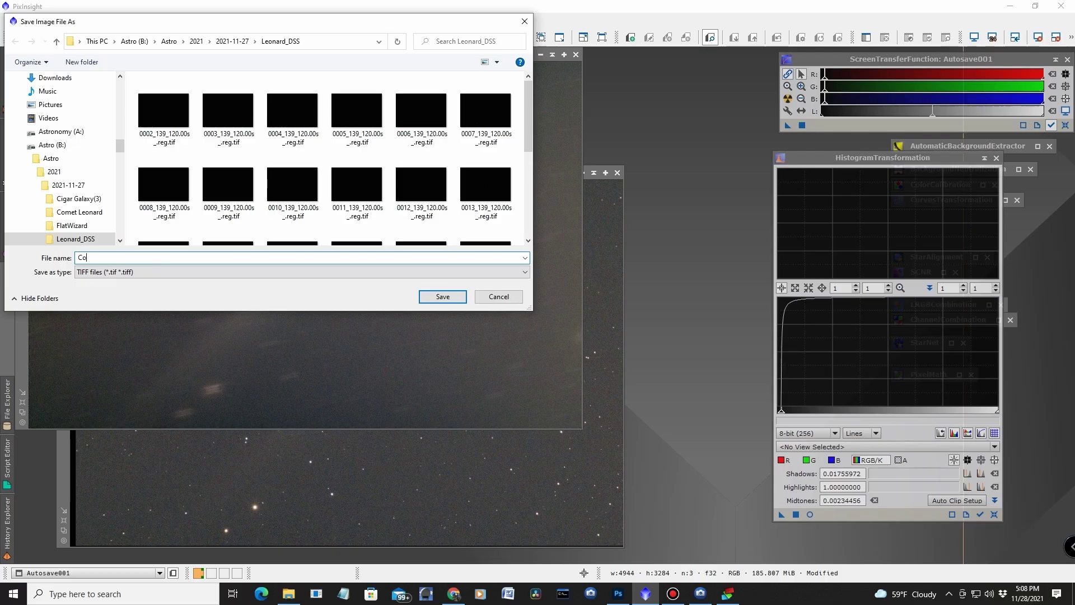
pyautogui.write('met Leonard')
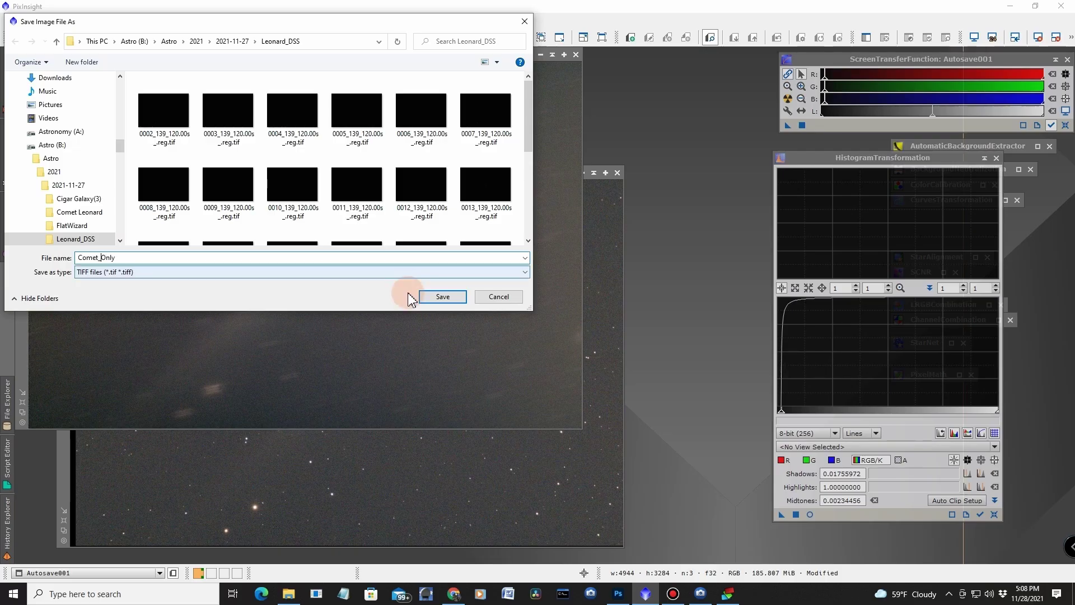
pyautogui.click(440, 296)
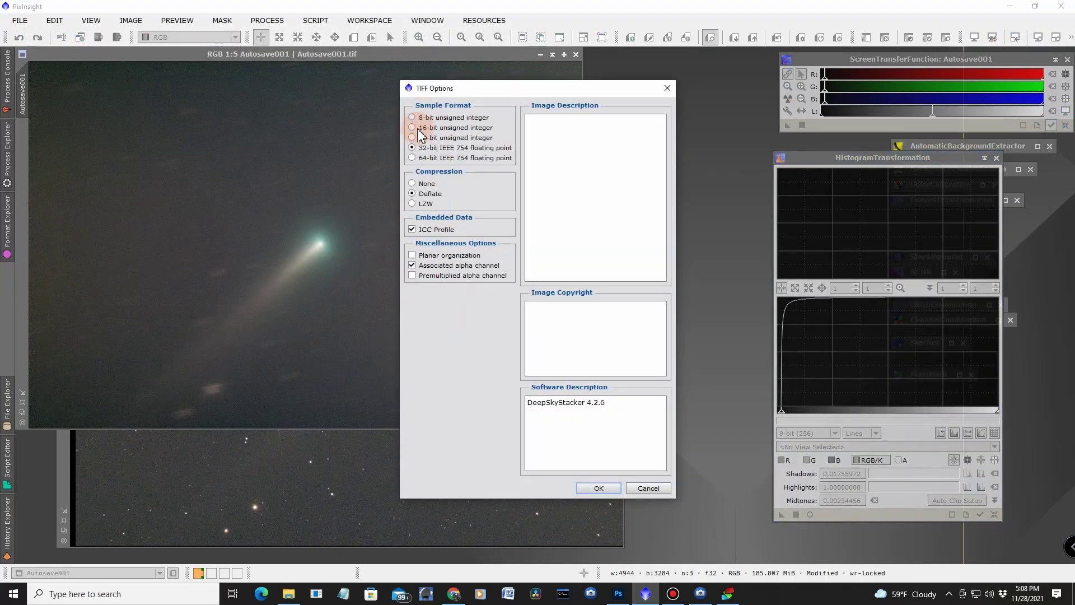
pyautogui.click(414, 128)
pyautogui.click(597, 485)
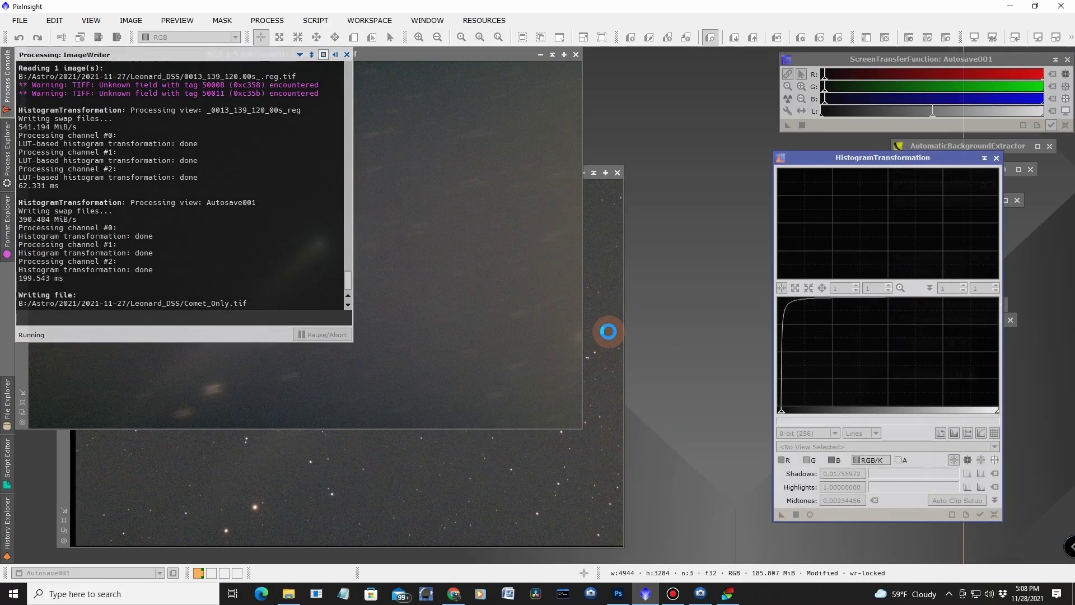
# Save the stretched frame 0013 as Comet_Stars.tif, a 16-bit integer TIFF.
pyautogui.click(20, 21)
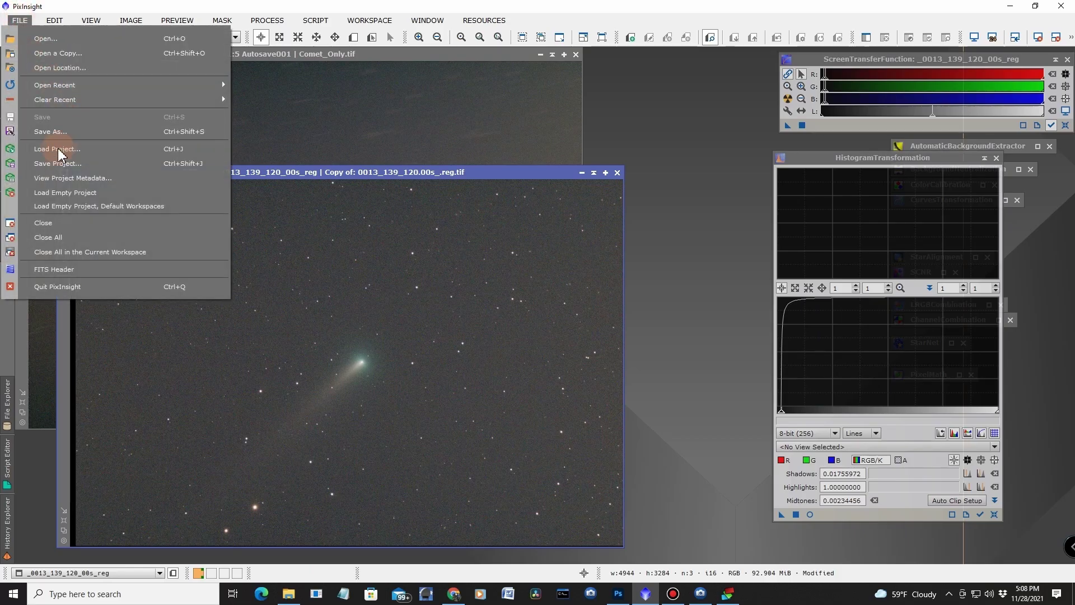
pyautogui.click(51, 132)
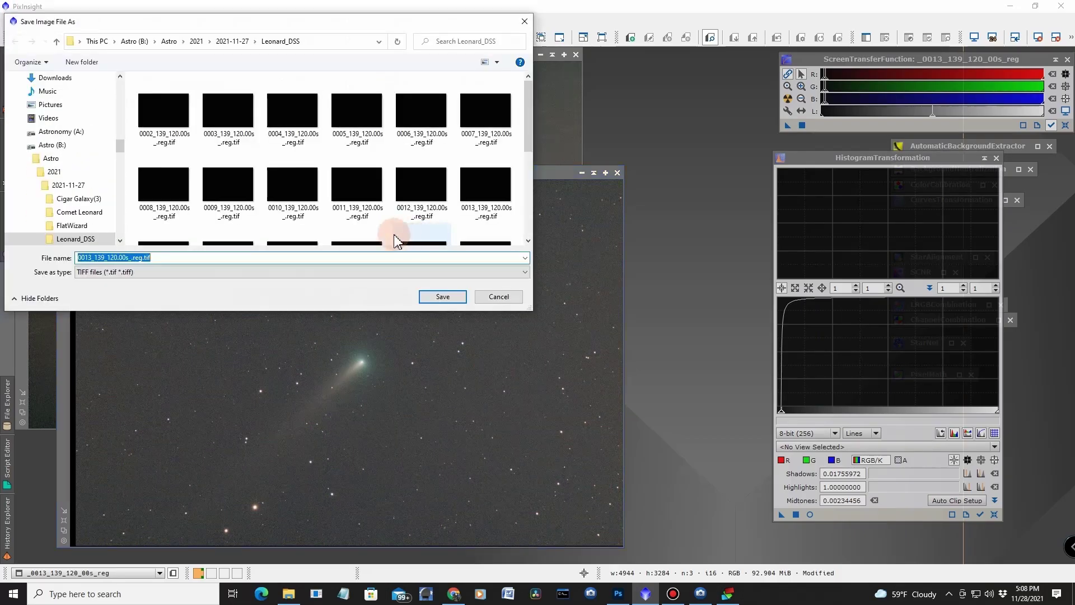
pyautogui.write('Comet_Stars')
pyautogui.click(445, 305)
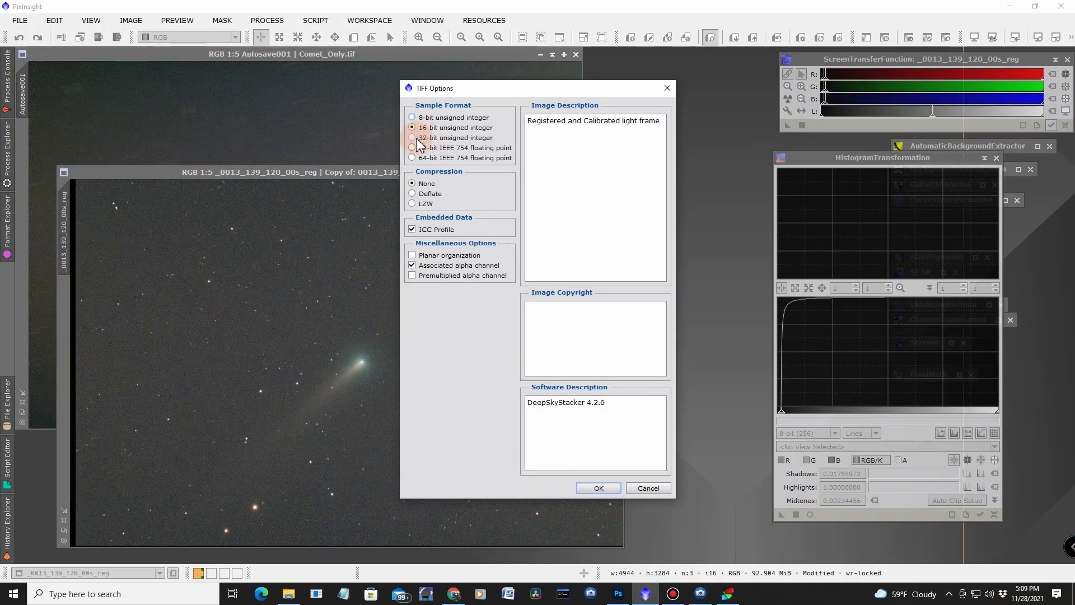
pyautogui.click(610, 487)
pyautogui.click(683, 122)
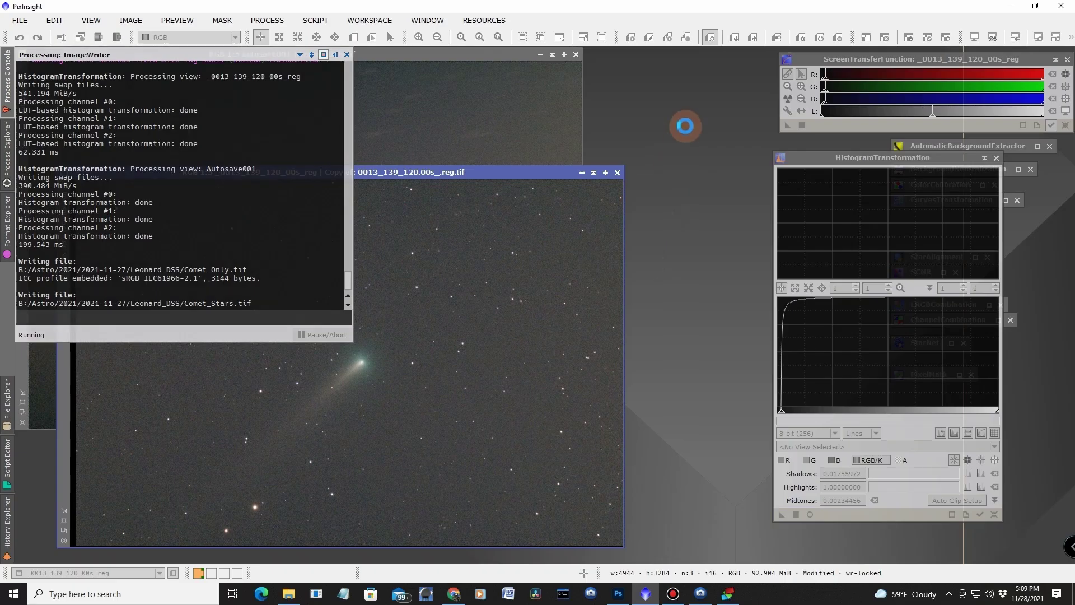
# Minimize PixInsight, switch to Photoshop, and open Comet_Stars.tif and Comet_Only.tif.
pyautogui.click(1011, 8)
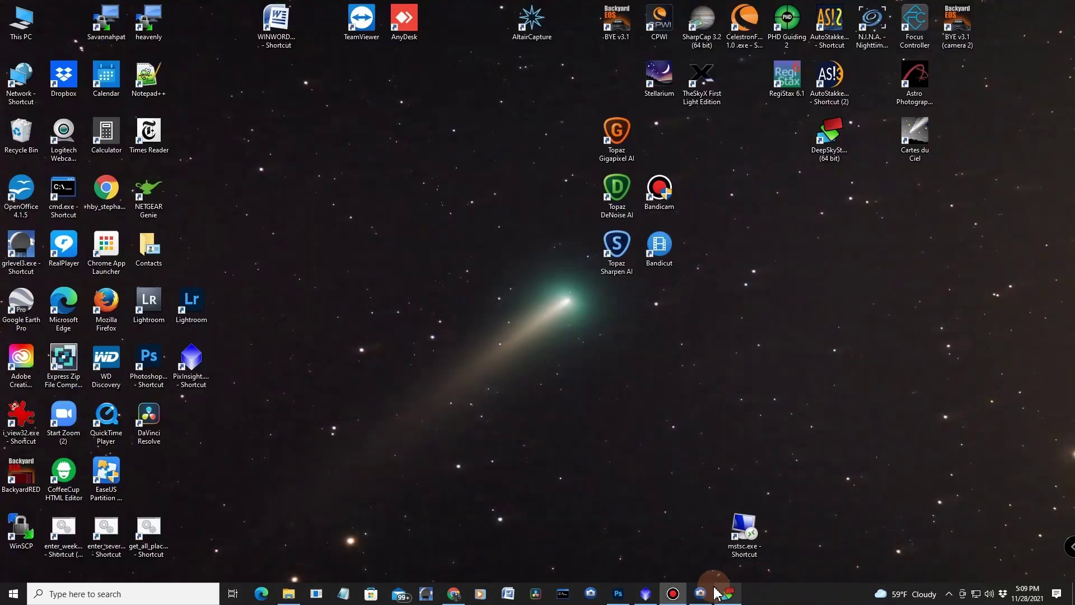
pyautogui.moveTo(617, 602)
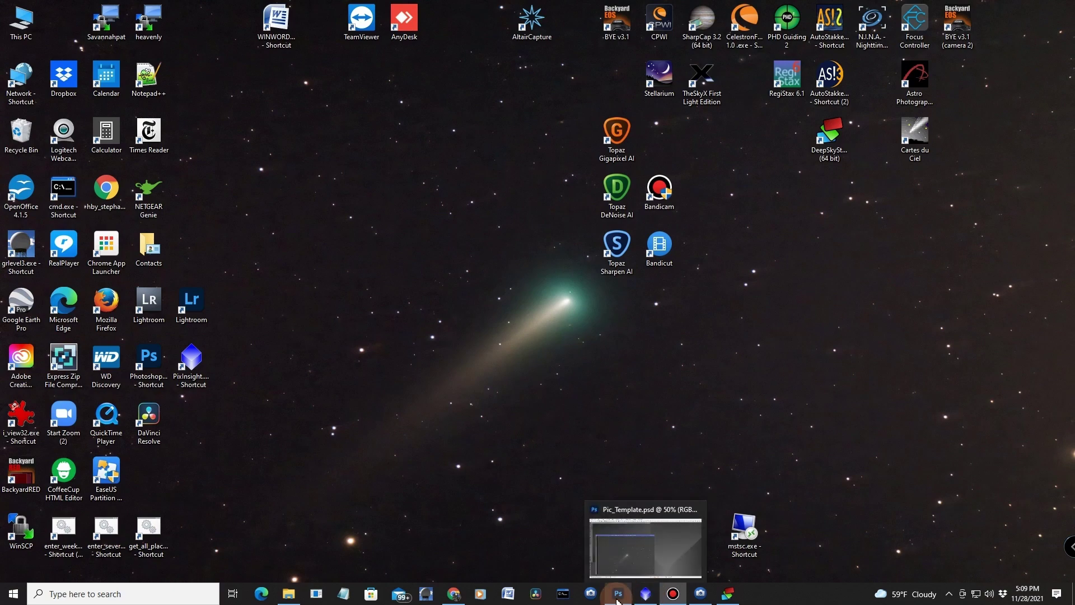
pyautogui.click(618, 599)
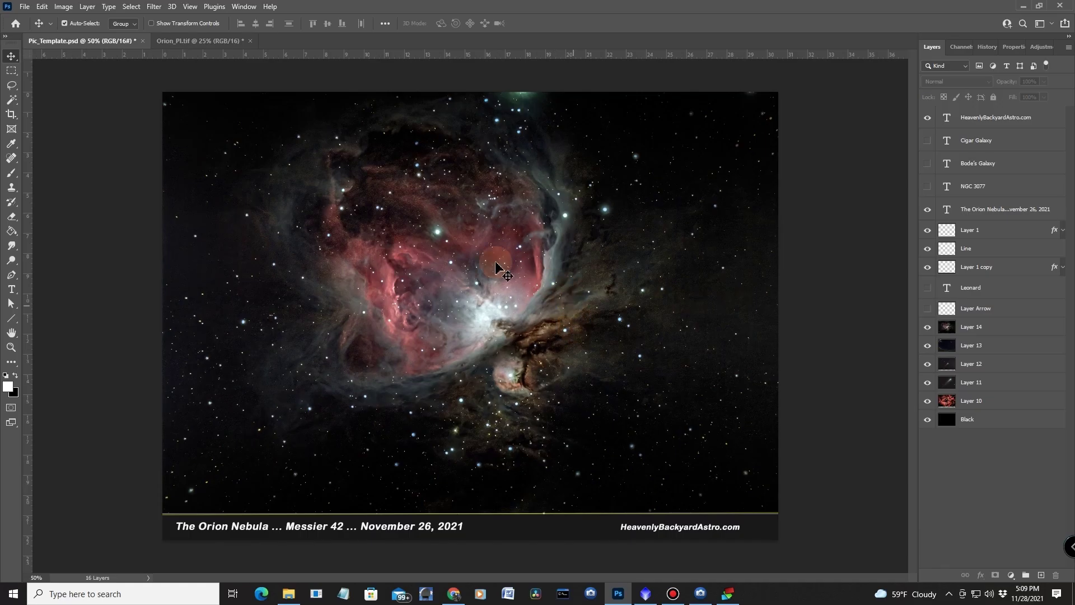
pyautogui.click(25, 6)
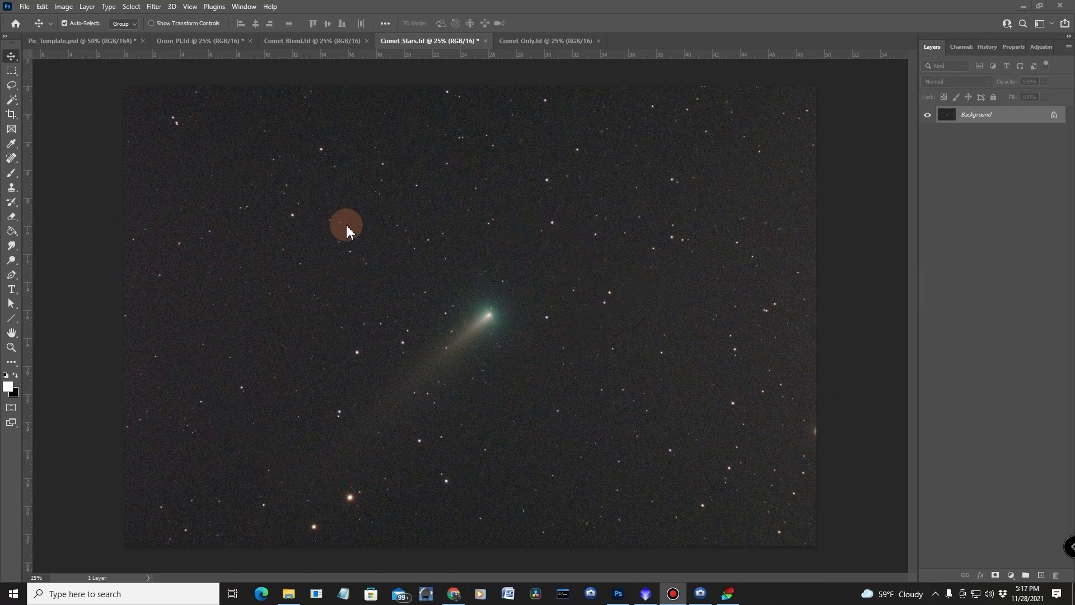
# Copy the whole Comet_Only image and paste it into Comet_Stars as Layer 1.
pyautogui.click(536, 41)
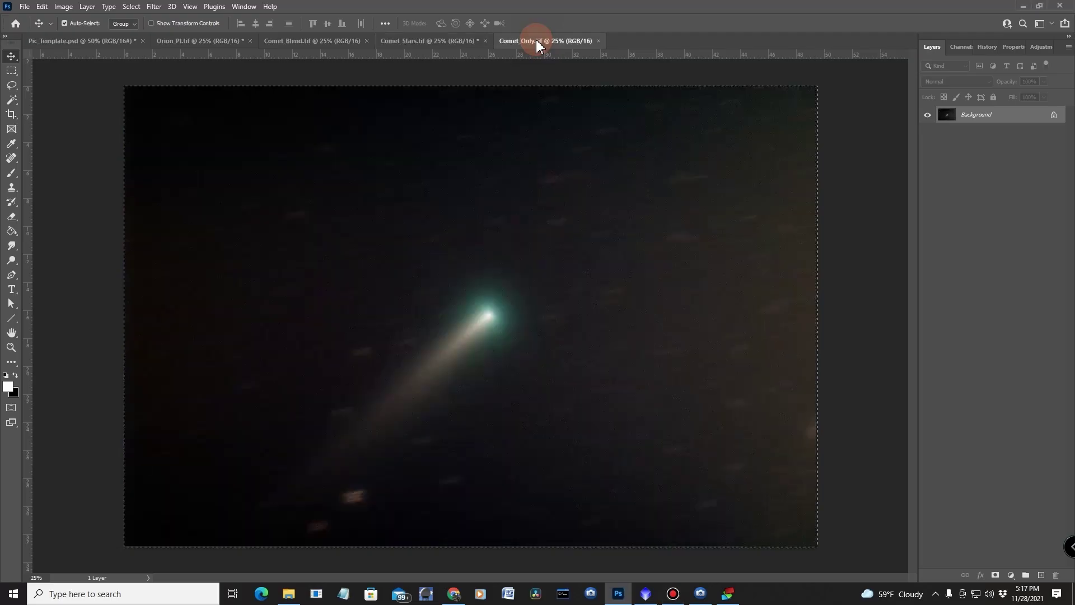
pyautogui.hotkey('ctrl', 'a')
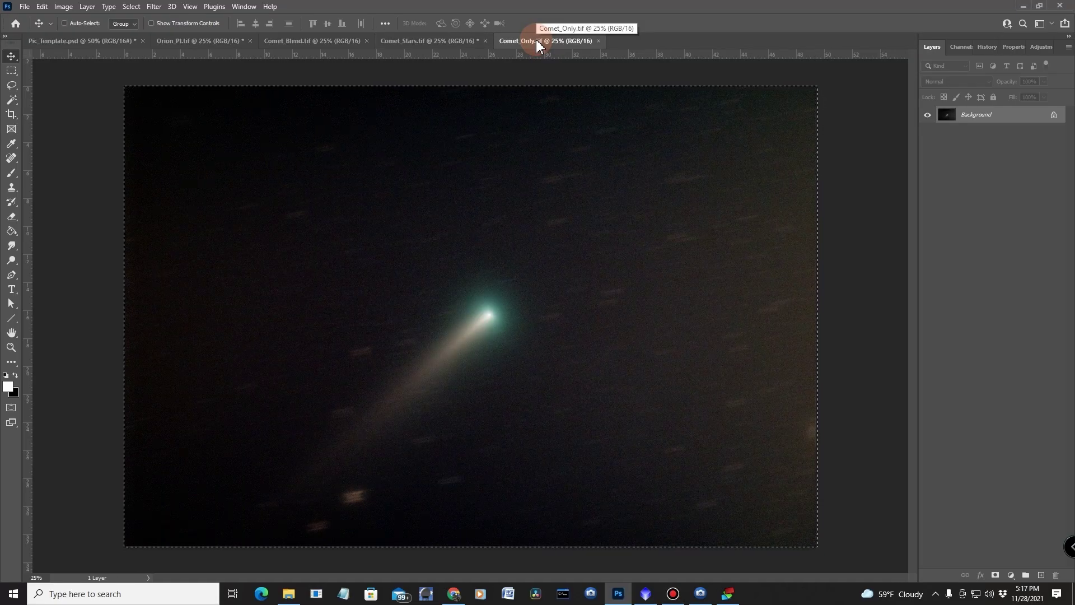
pyautogui.press('ctrl')
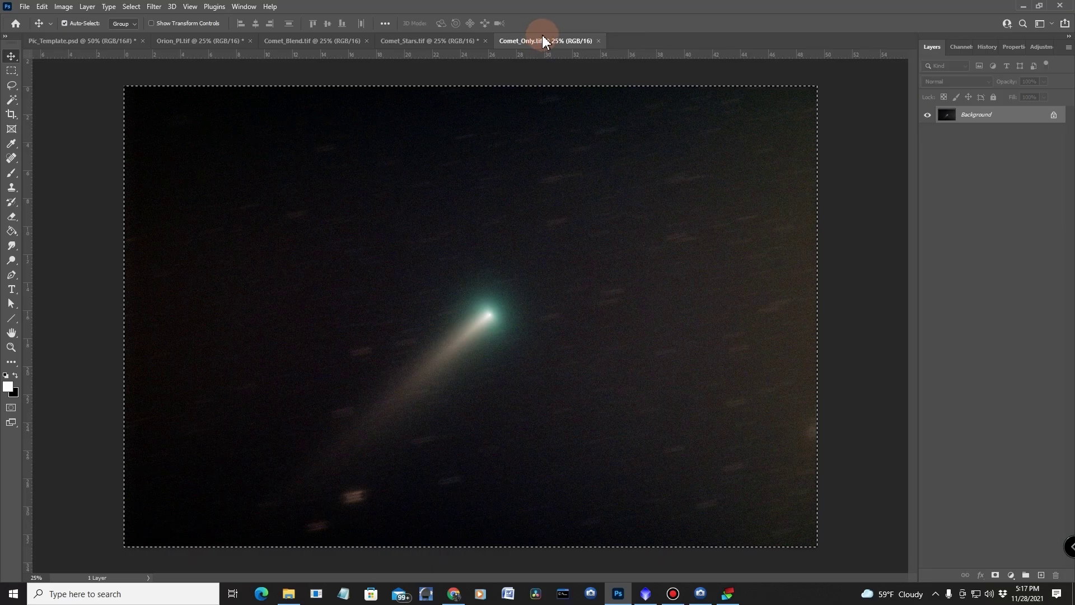
pyautogui.click(441, 41)
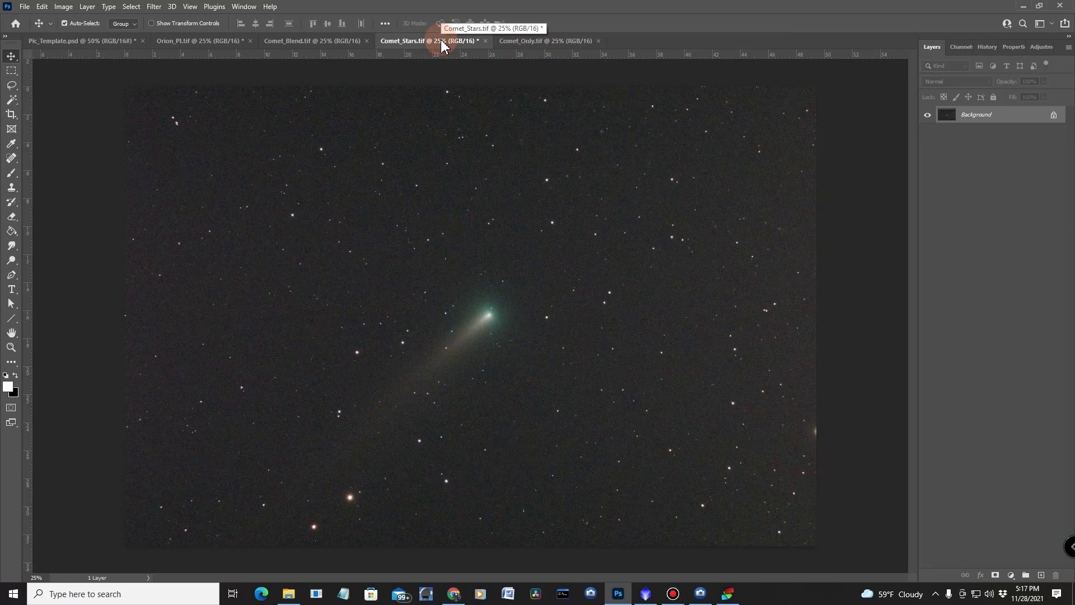
pyautogui.hotkey('ctrl', 'v')
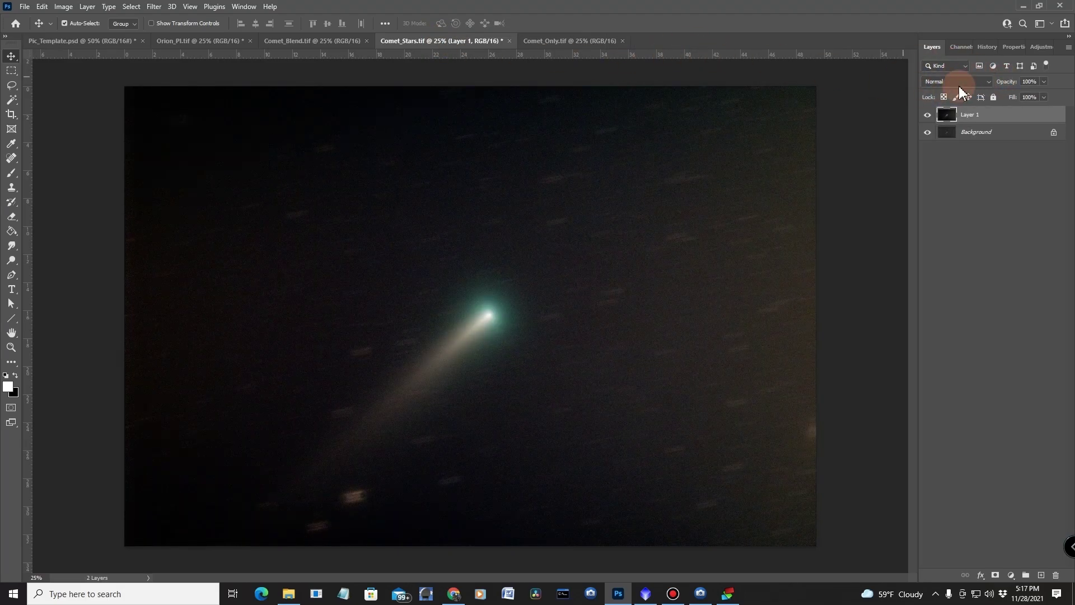
# Set Layer 1's blend mode to Lighten and toggle its visibility to compare.
pyautogui.click(990, 82)
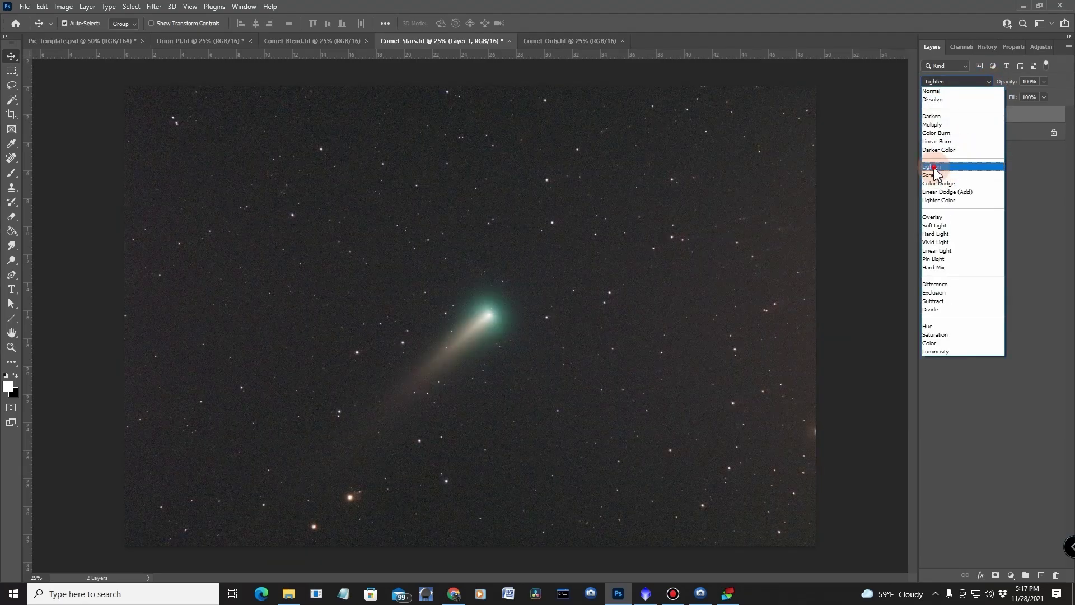
pyautogui.click(934, 167)
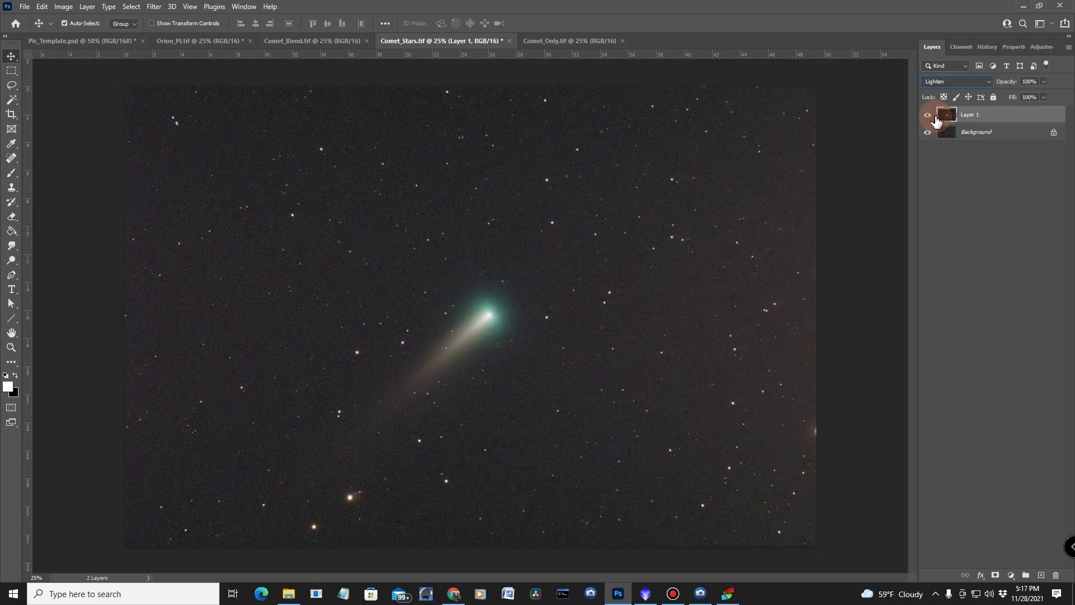
pyautogui.click(928, 115)
pyautogui.click(929, 116)
pyautogui.click(929, 115)
pyautogui.click(928, 115)
pyautogui.click(930, 116)
pyautogui.click(928, 116)
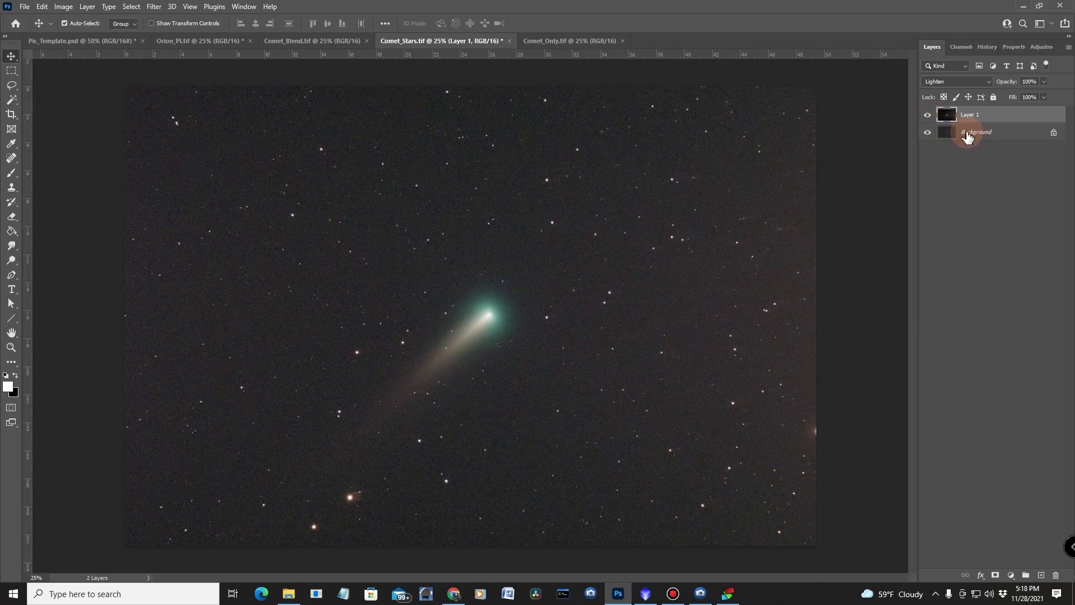
pyautogui.click(967, 137)
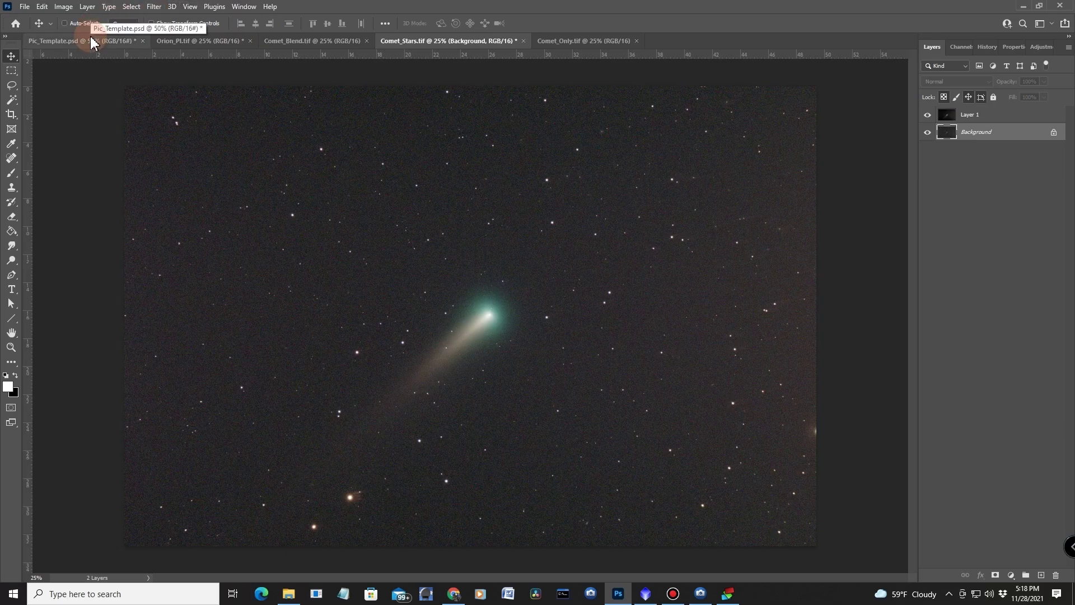
# Darken the Background star frame with Levels: black point 14, midtones 0.76.
pyautogui.hotkey('ctrl', 'l')
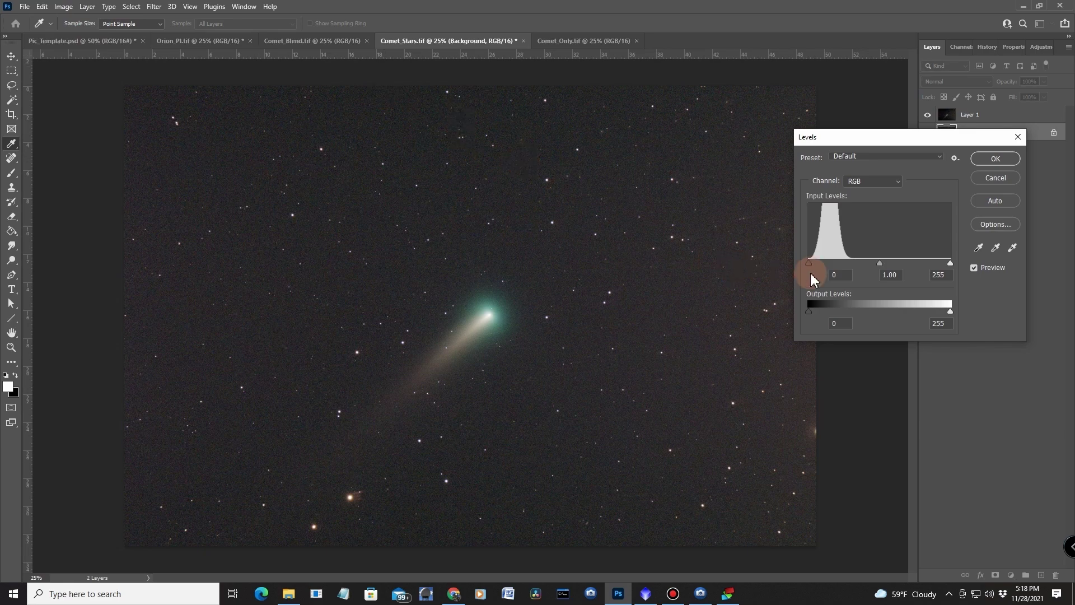
pyautogui.moveTo(811, 265); pyautogui.dragTo(824, 268)
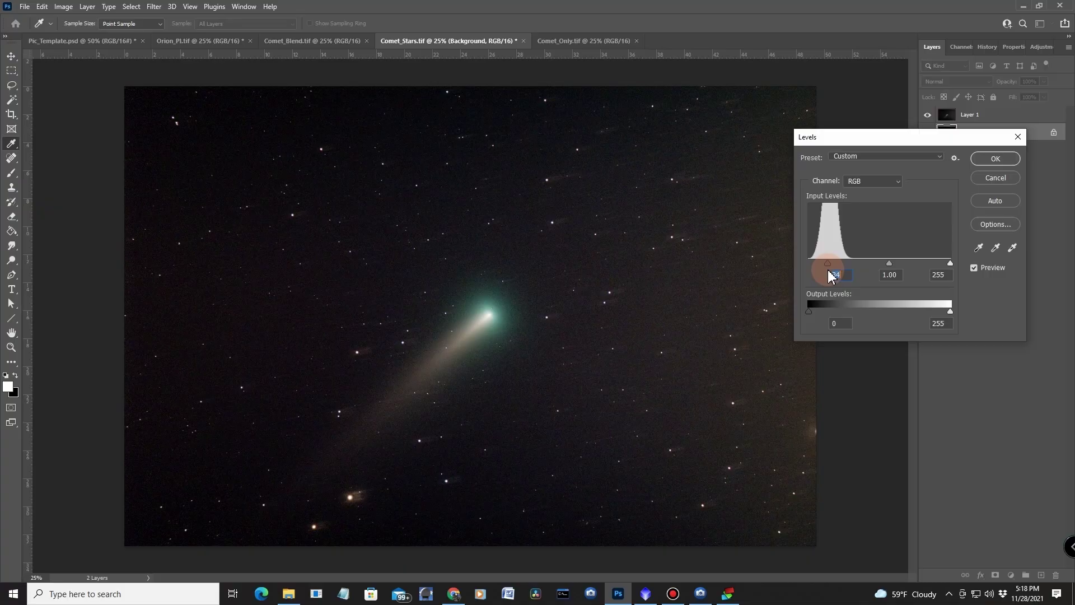
pyautogui.moveTo(889, 263)
pyautogui.mouseDown()
pyautogui.moveTo(926, 266)
pyautogui.moveTo(897, 264)
pyautogui.mouseUp()
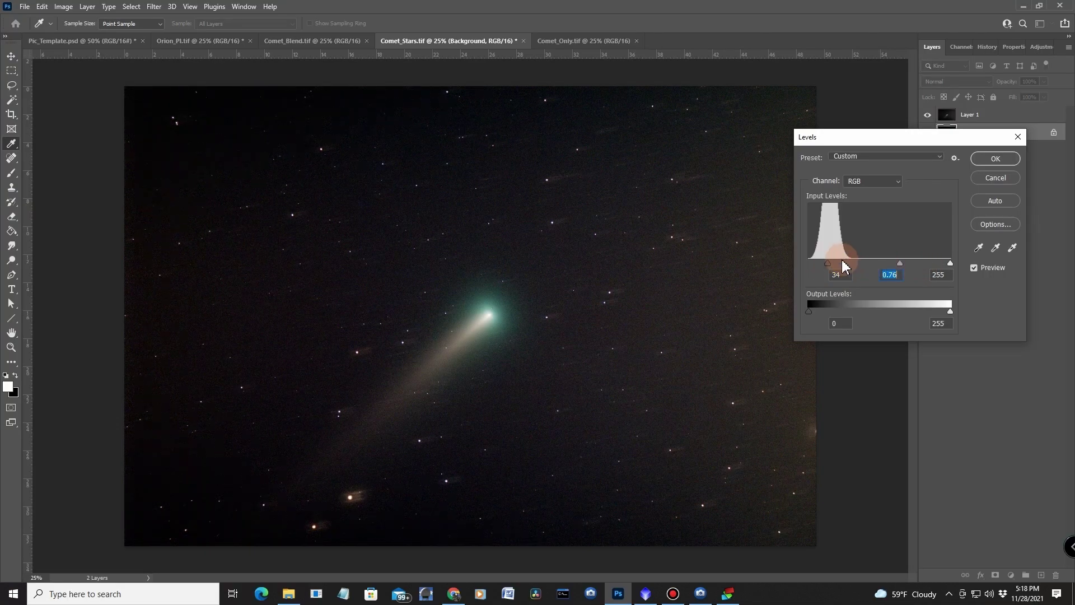
pyautogui.moveTo(827, 263); pyautogui.dragTo(816, 263)
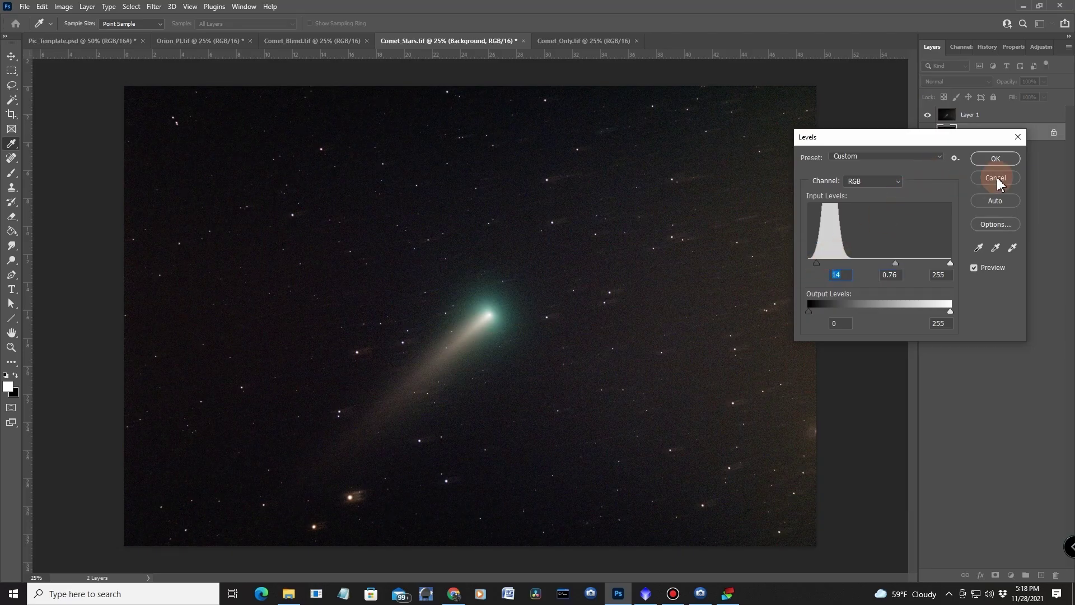
pyautogui.click(995, 159)
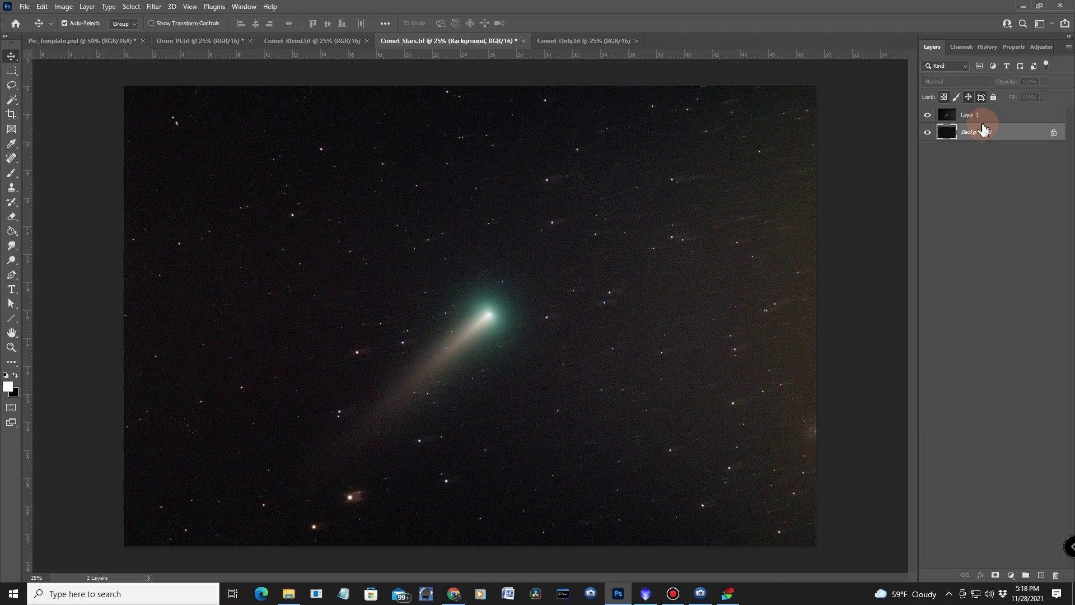
# Lower Layer 1's Levels midtone input to about 0.91, then hide it to check the background.
pyautogui.click(971, 118)
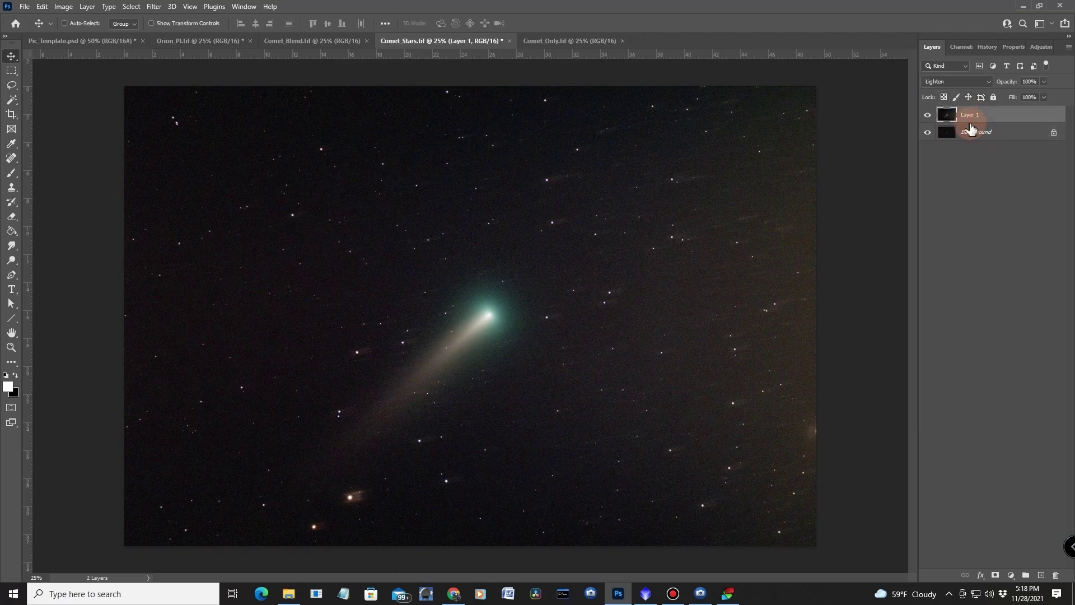
pyautogui.hotkey('ctrl', 'l')
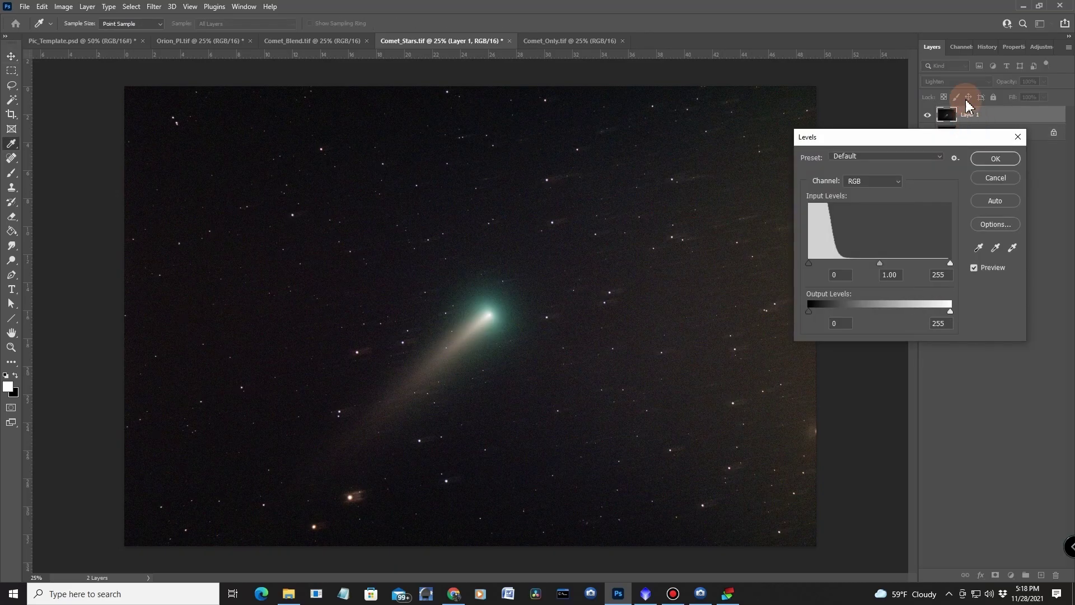
pyautogui.moveTo(880, 264); pyautogui.dragTo(889, 262)
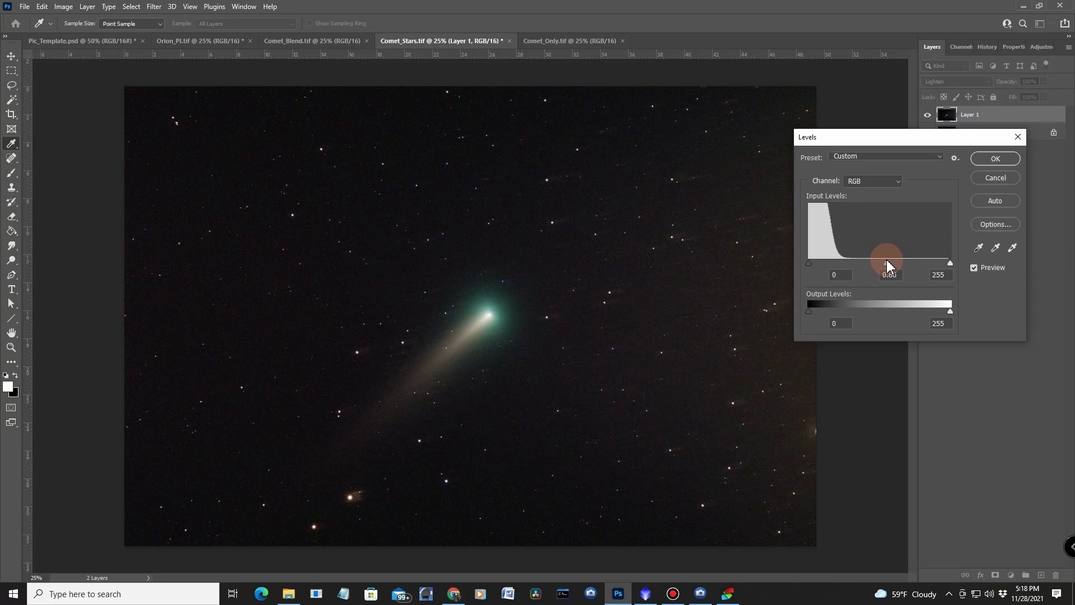
pyautogui.moveTo(882, 259); pyautogui.dragTo(883, 259)
pyautogui.click(995, 160)
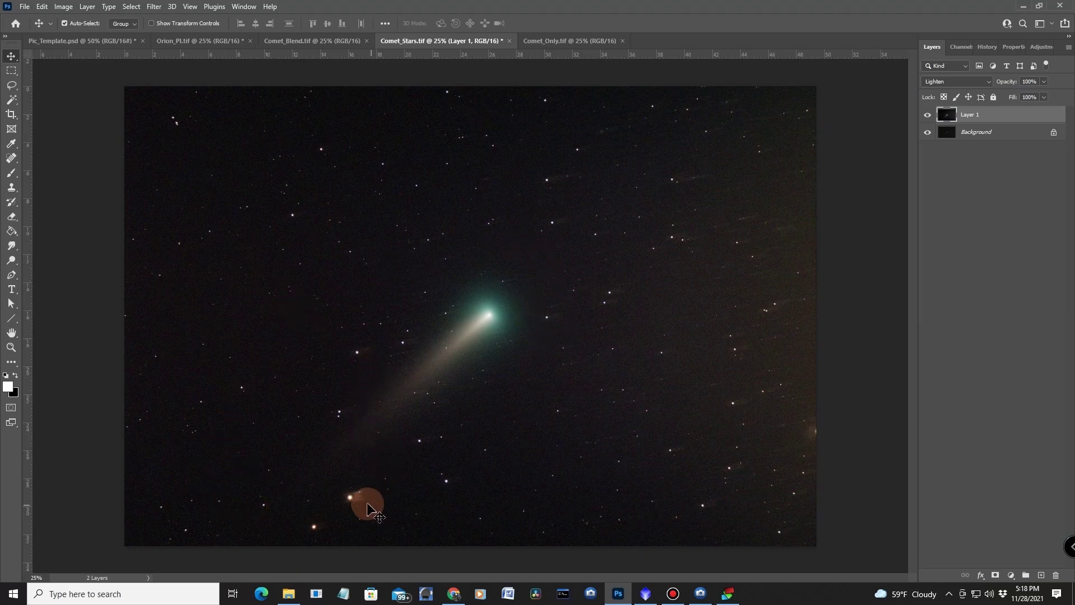
pyautogui.click(927, 116)
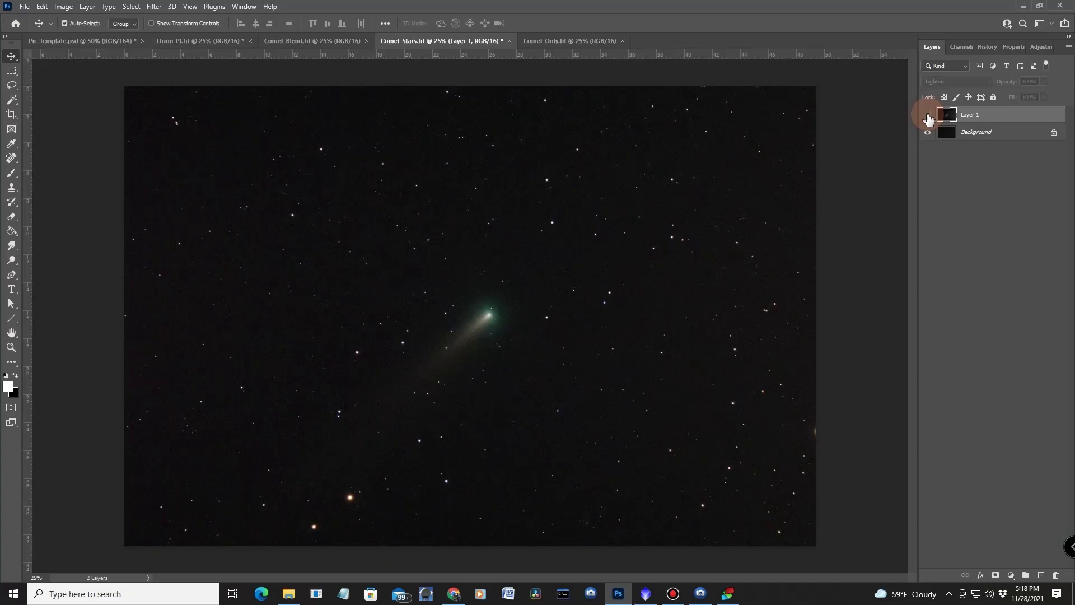
# With Background hidden, spot-heal a star trail and the reddish blotch near the bottom of Layer 1.
pyautogui.click(927, 132)
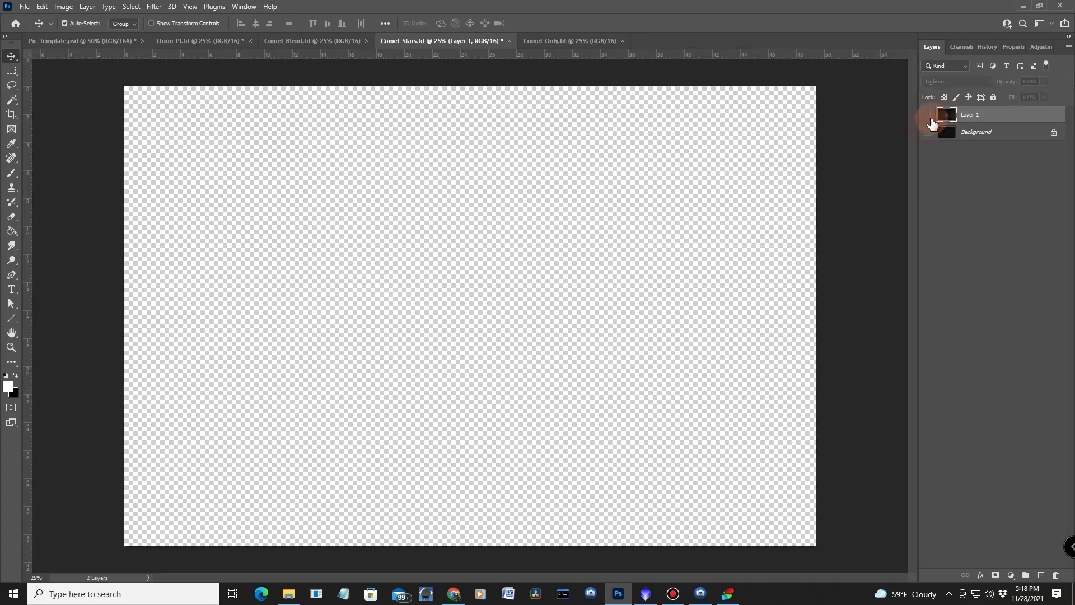
pyautogui.click(928, 115)
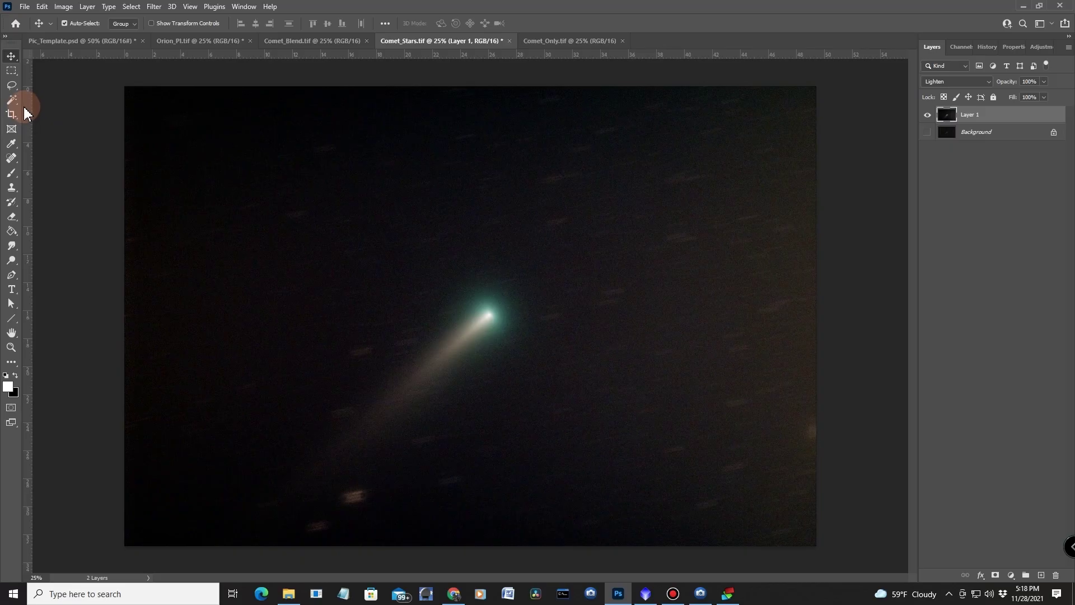
pyautogui.click(13, 159)
pyautogui.click(356, 507)
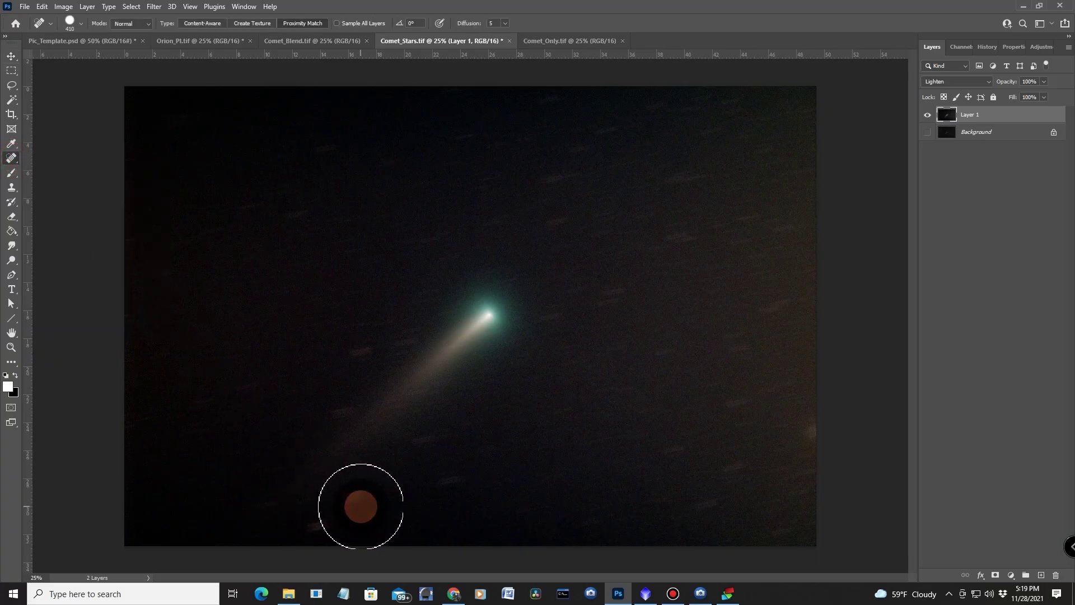
pyautogui.click(497, 509)
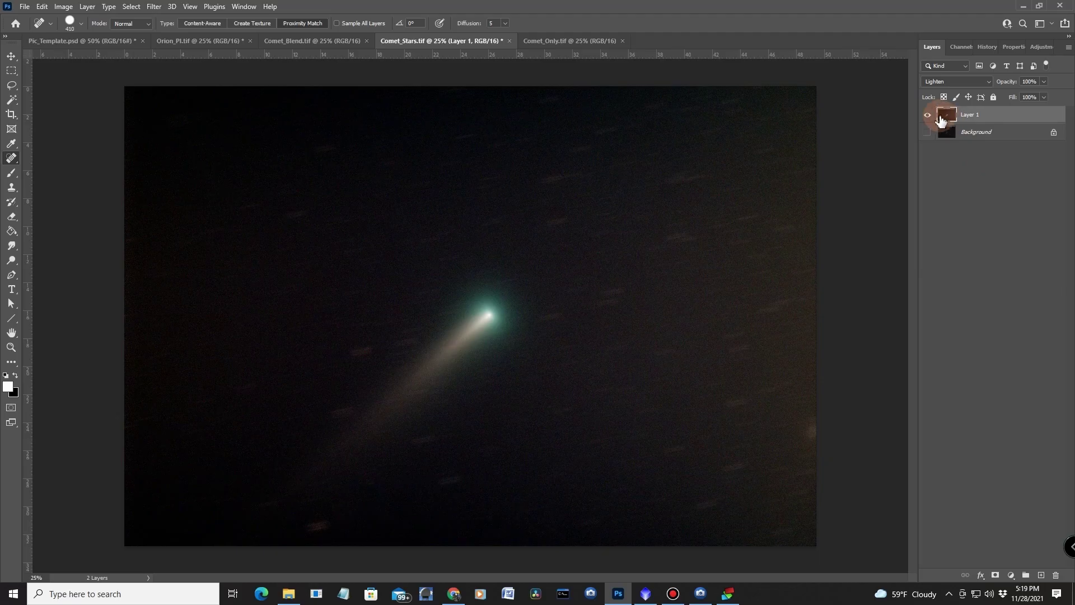
# Show Background again and spot-heal the stray marks along the comet layer's right edge.
pyautogui.click(928, 133)
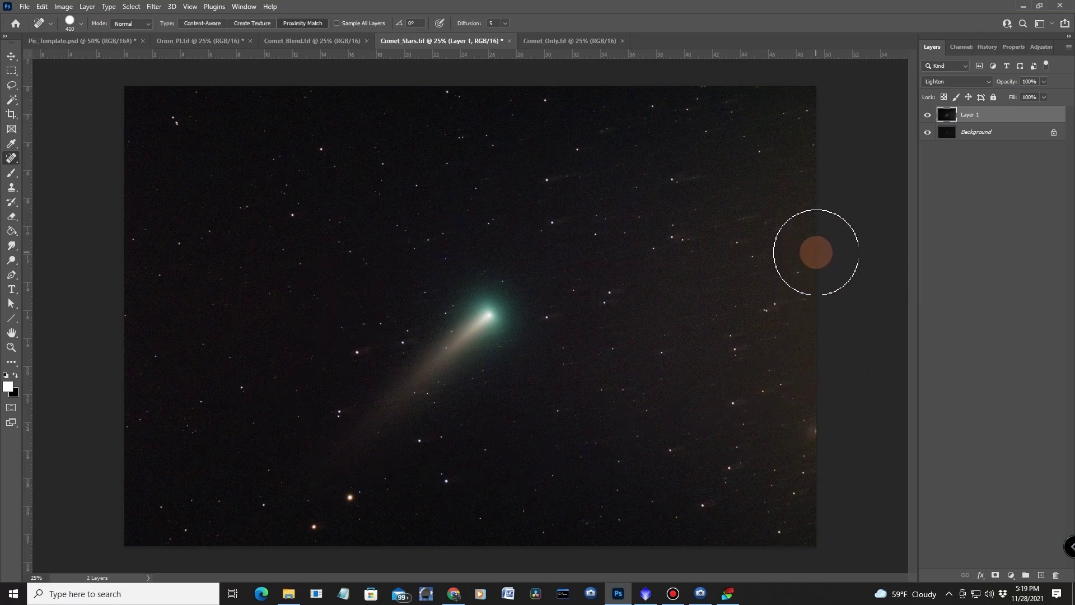
pyautogui.moveTo(815, 252)
pyautogui.mouseDown()
pyautogui.moveTo(780, 192)
pyautogui.moveTo(792, 159)
pyautogui.mouseUp()
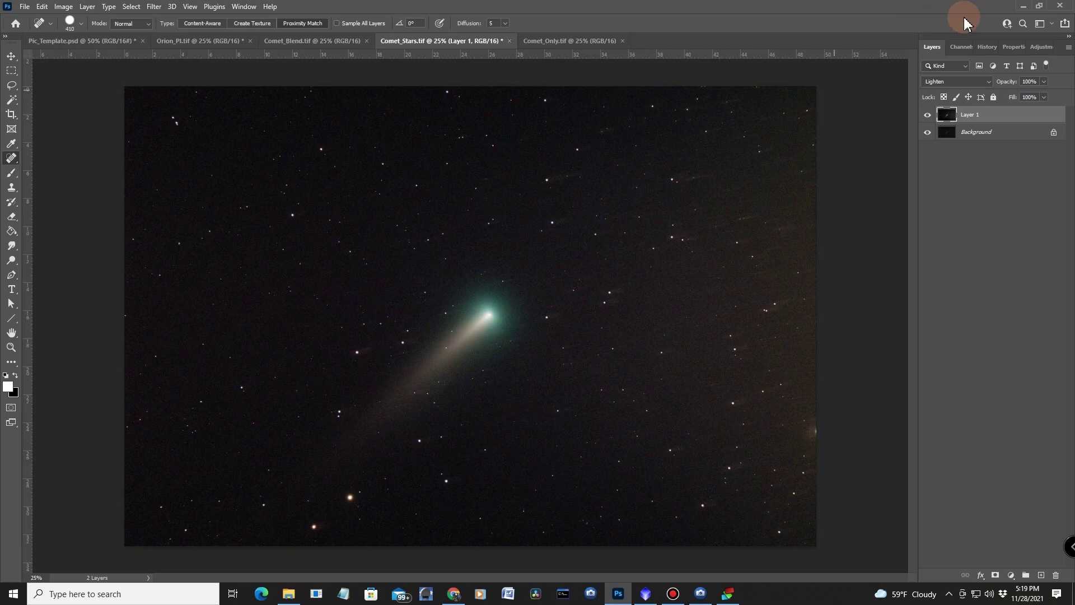
pyautogui.click(1024, 7)
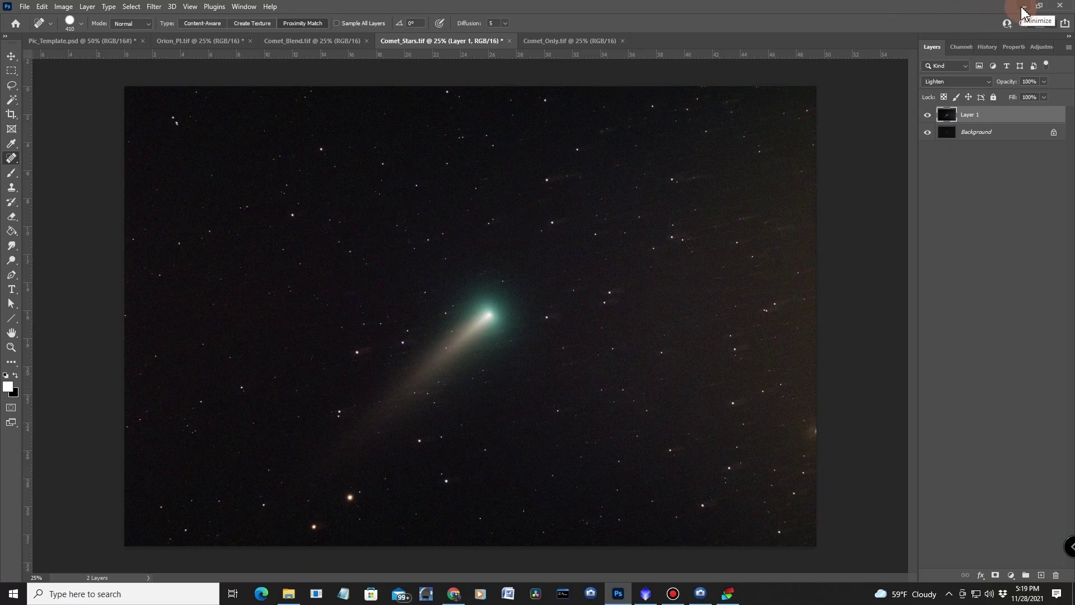
# Minimize Photoshop and switch DaVinci Resolve to the Edit page showing the Leonard_Animation timeline.
pyautogui.click(1023, 9)
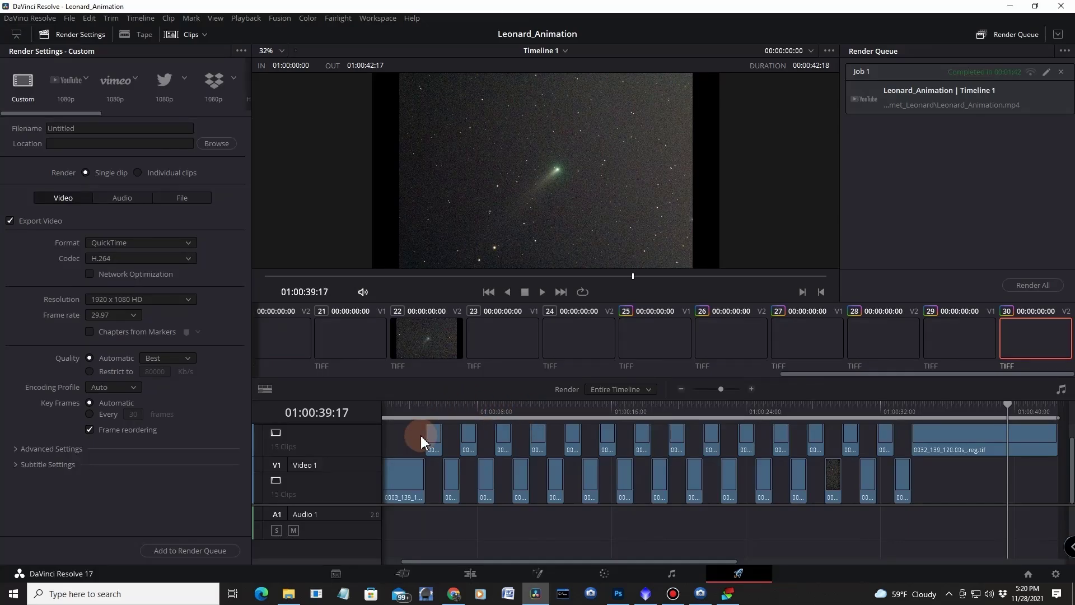
pyautogui.click(469, 573)
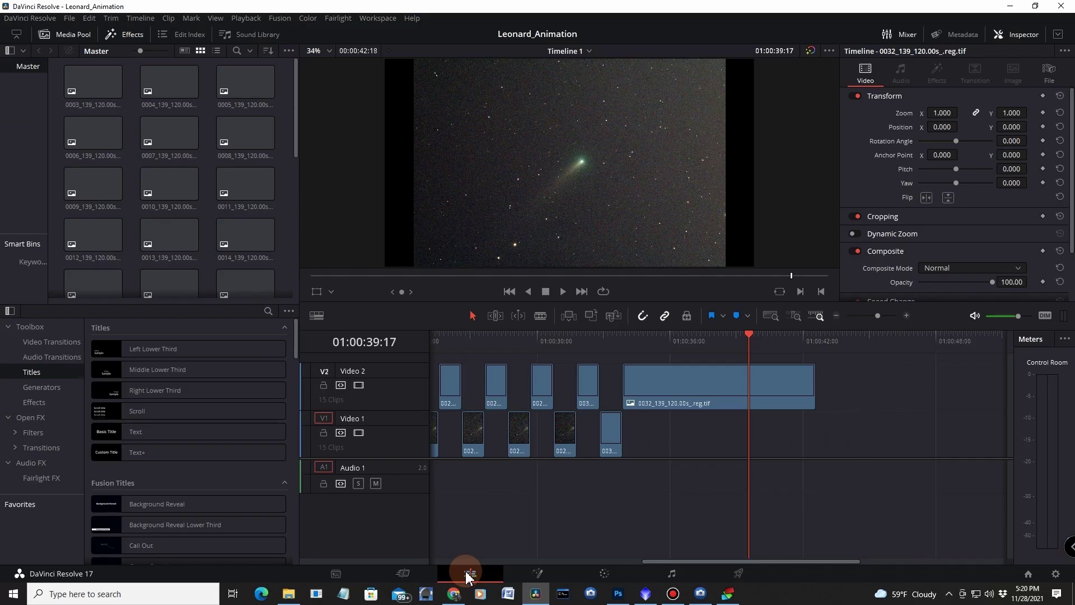
pyautogui.moveTo(297, 101)
pyautogui.mouseDown()
pyautogui.moveTo(283, 173)
pyautogui.moveTo(291, 257)
pyautogui.moveTo(291, 86)
pyautogui.mouseUp()
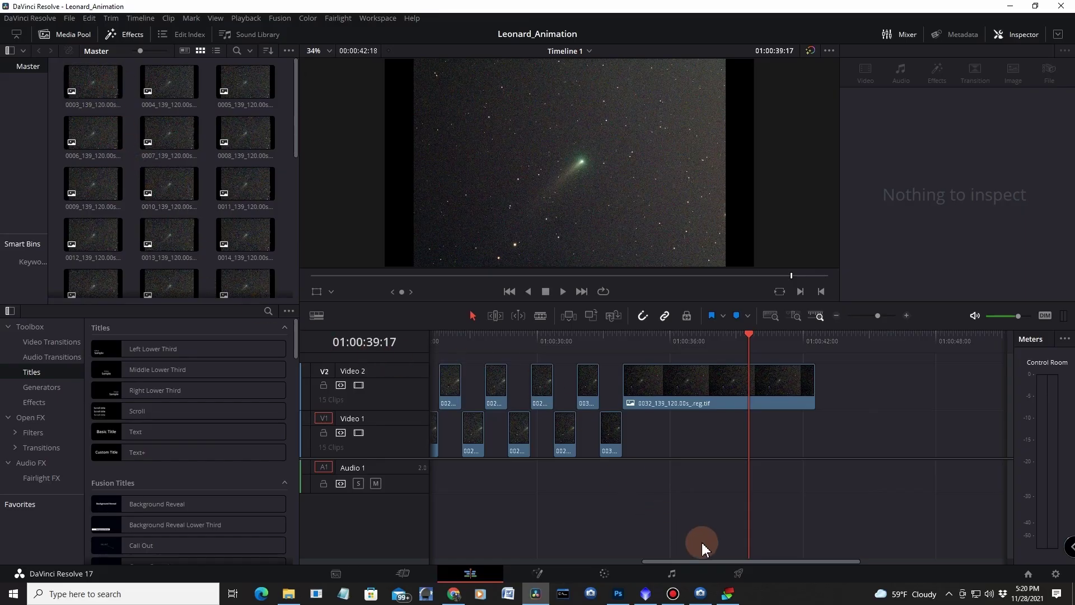
pyautogui.moveTo(702, 561); pyautogui.dragTo(435, 535)
pyautogui.click(452, 387)
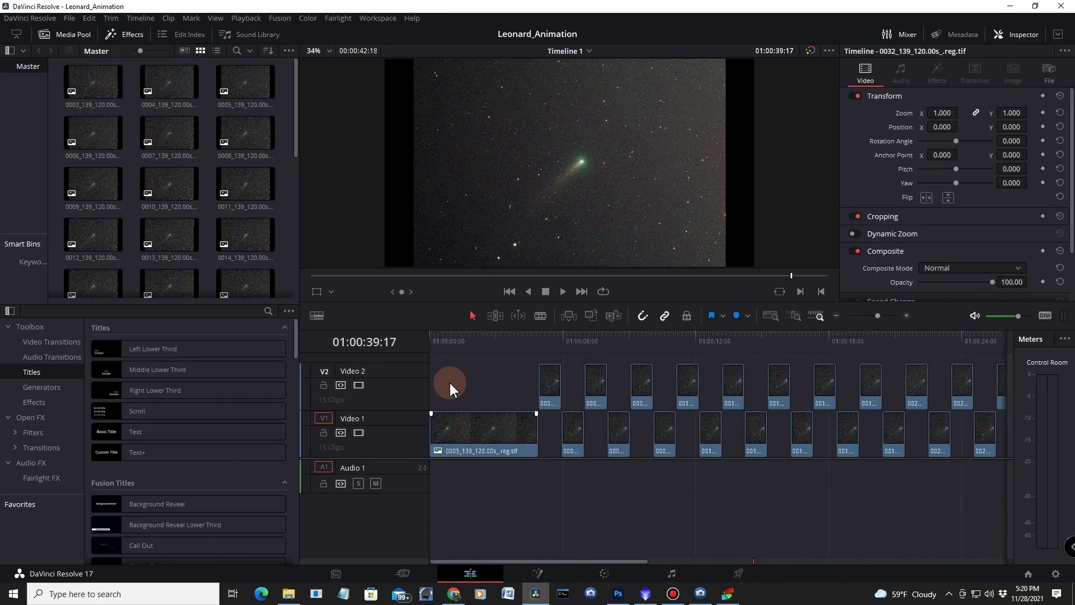
pyautogui.click(499, 338)
pyautogui.moveTo(500, 340); pyautogui.dragTo(609, 392)
pyautogui.moveTo(905, 560); pyautogui.dragTo(617, 563)
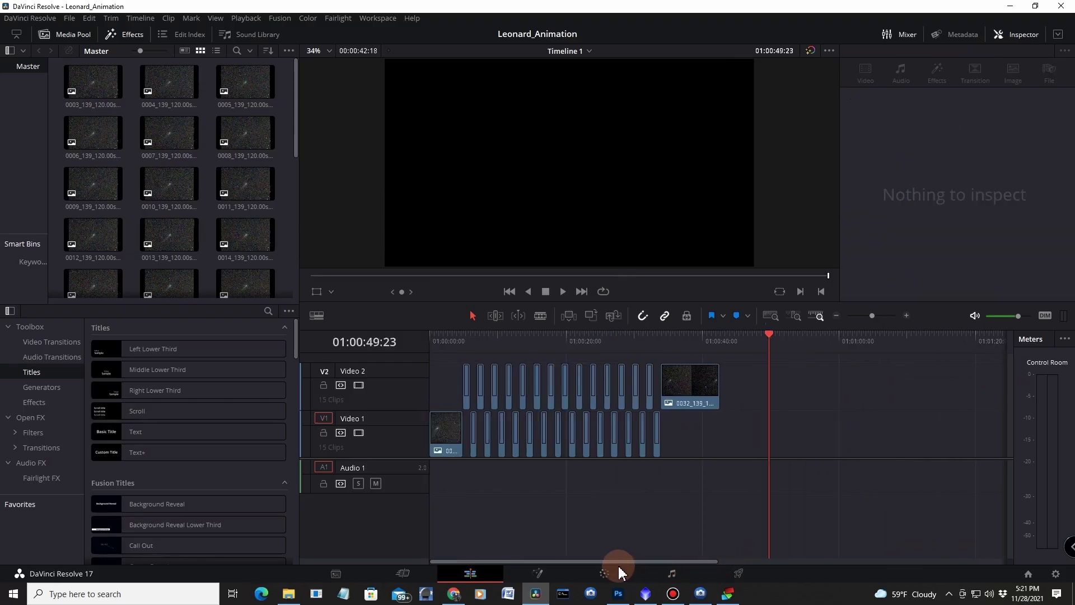
pyautogui.click(446, 336)
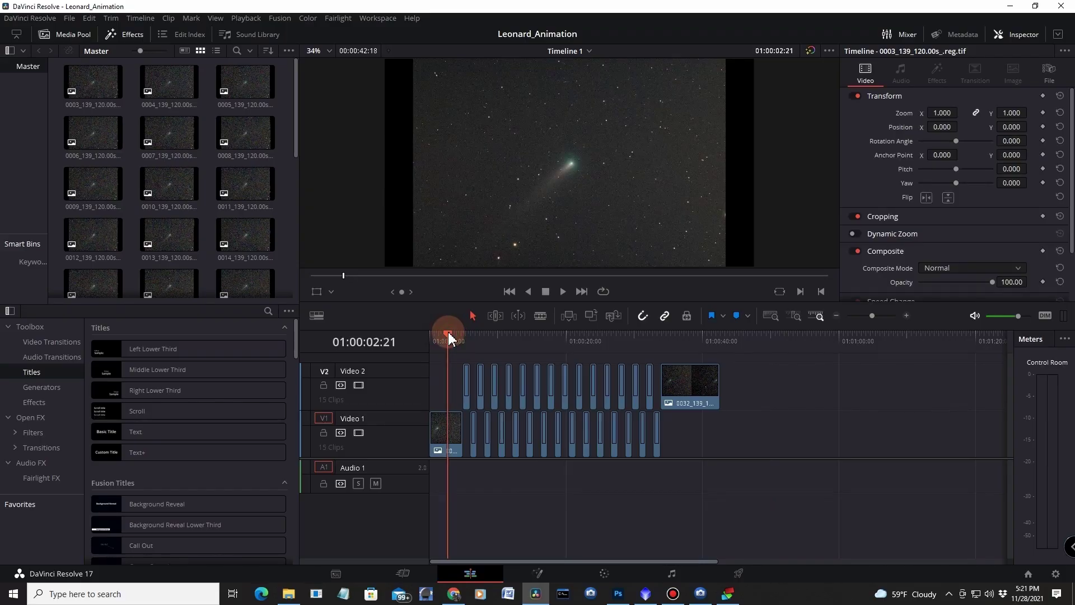